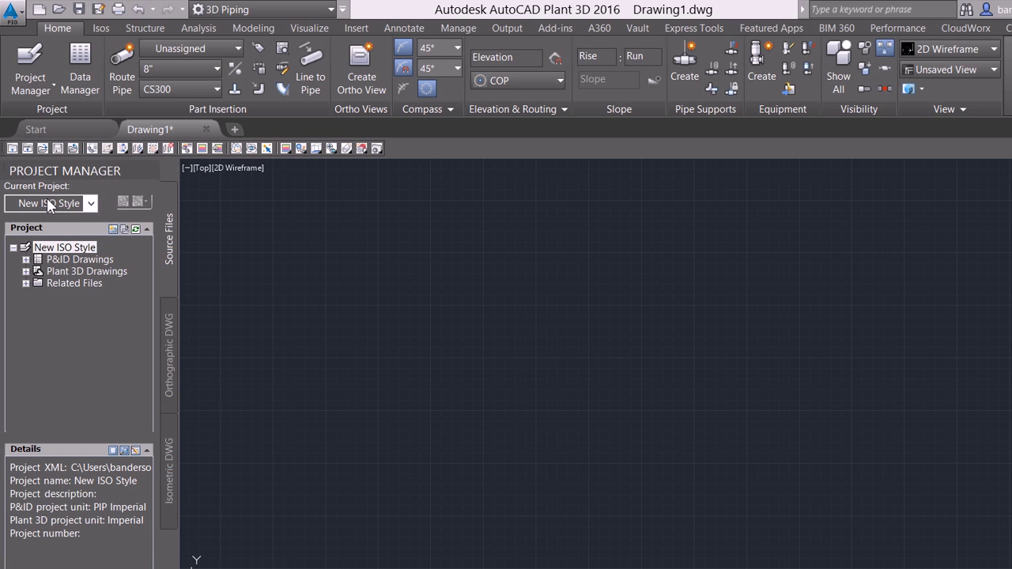
# Show the New ISO Style project's Iso Style Setup page with Company_D as the iso style
pyautogui.rightClick(60, 247)
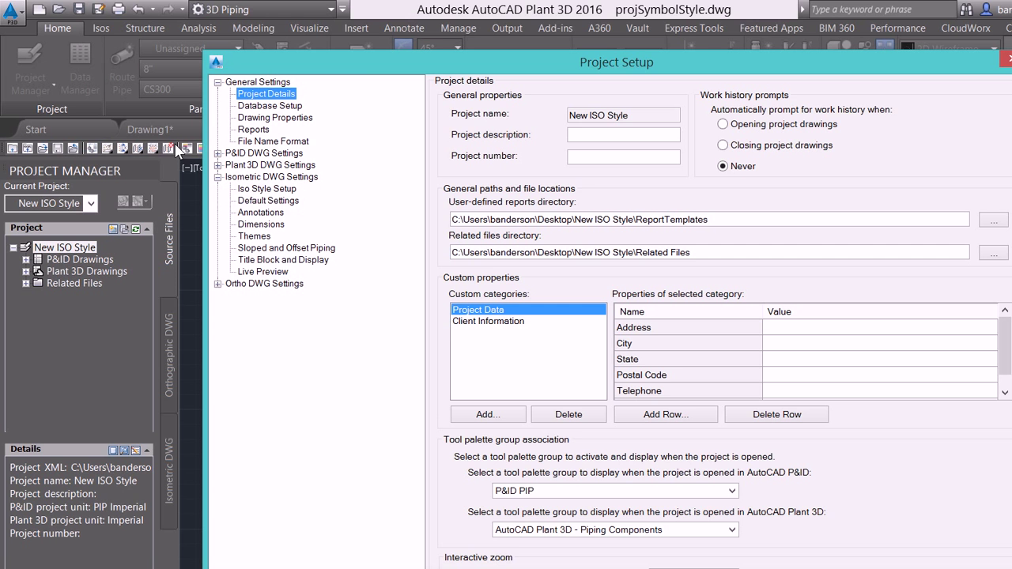
pyautogui.click(266, 188)
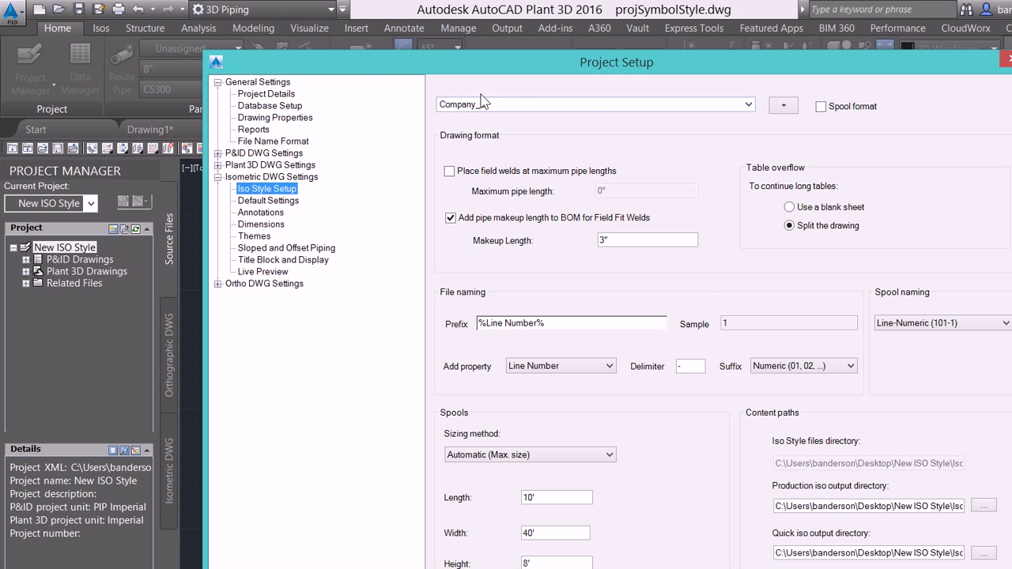
pyautogui.write('D')
pyautogui.hotkey('alt', 'Down')
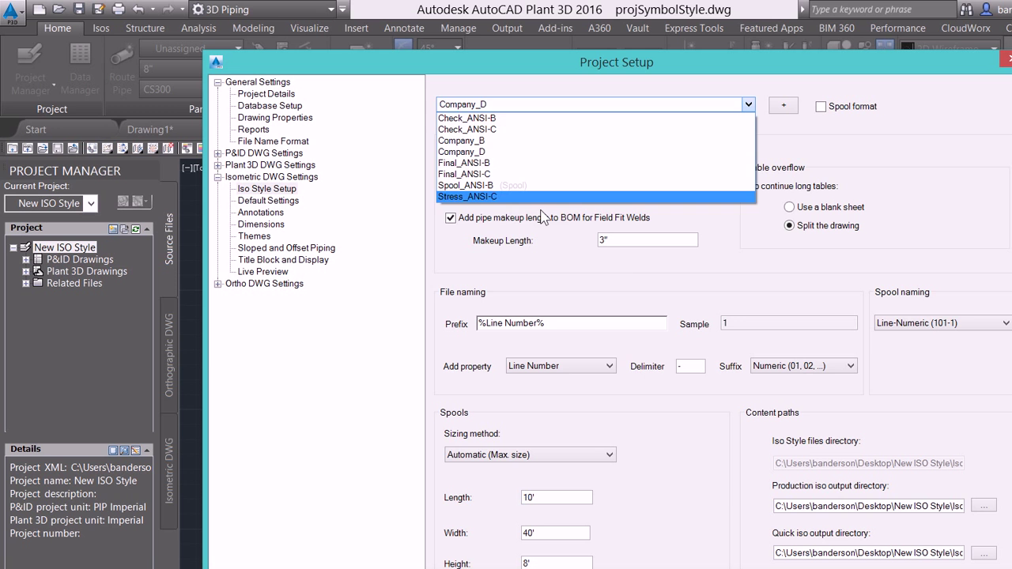
pyautogui.click(571, 222)
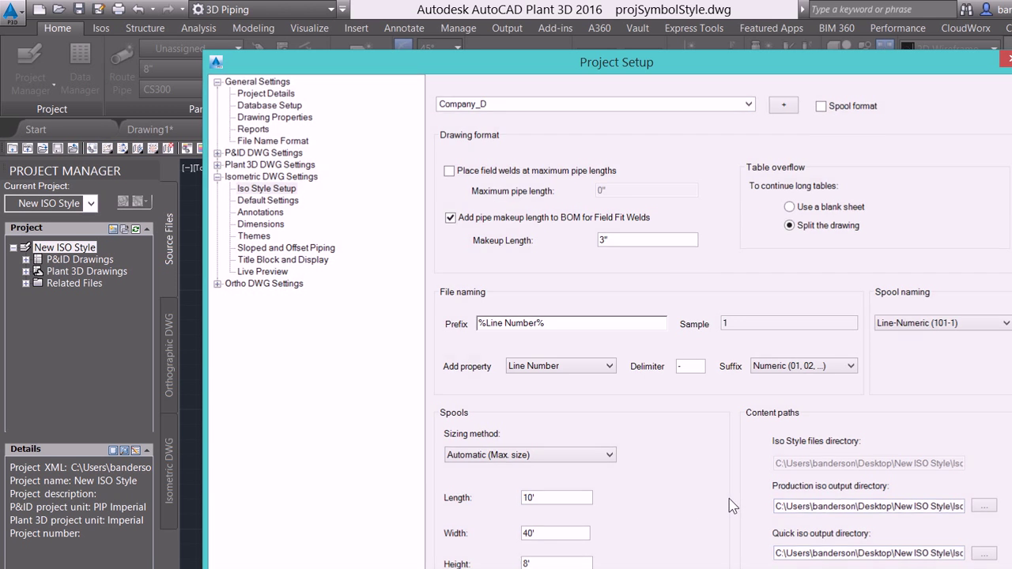
# Close Project Setup and the New ISO Style project, then move its folder into open desktop space
pyautogui.press('Return')
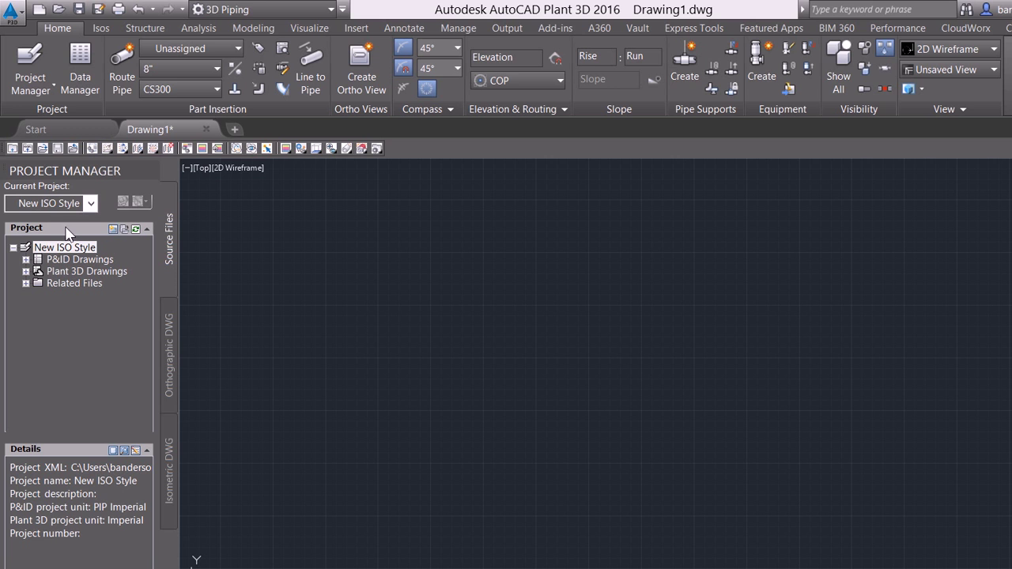
pyautogui.rightClick(70, 248)
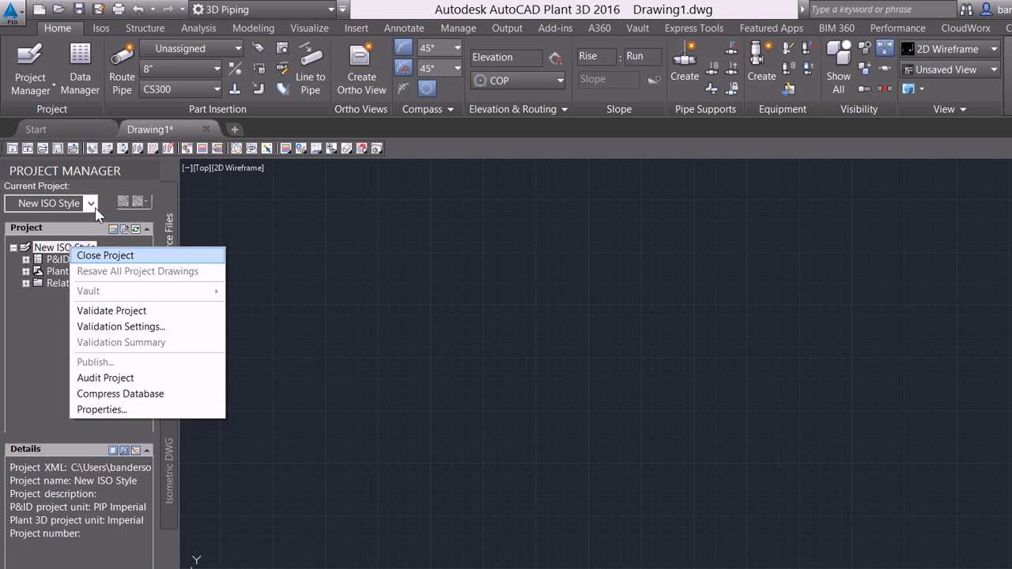
pyautogui.click(96, 255)
pyautogui.press('super+d')
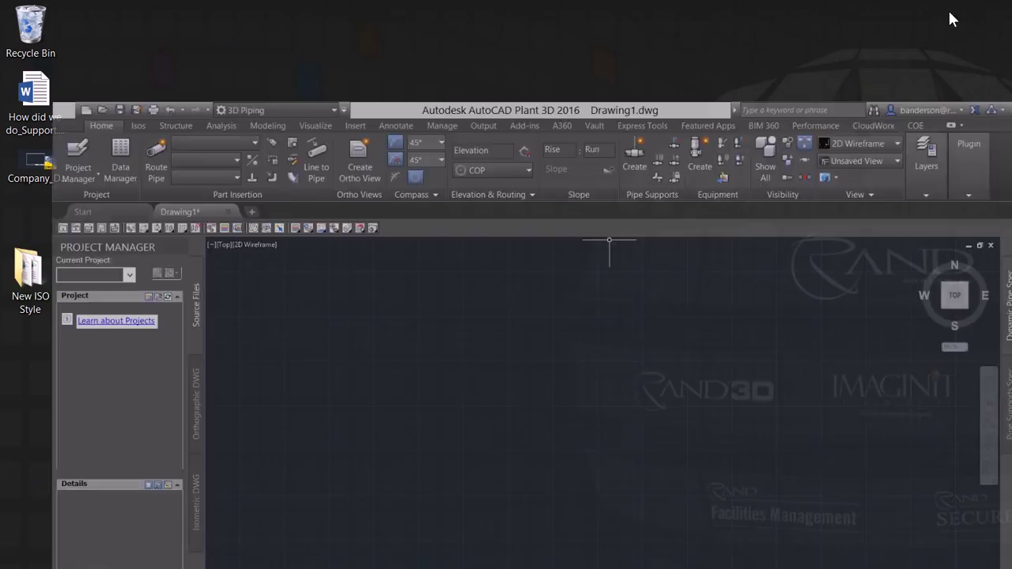
pyautogui.moveTo(30, 273); pyautogui.dragTo(276, 285)
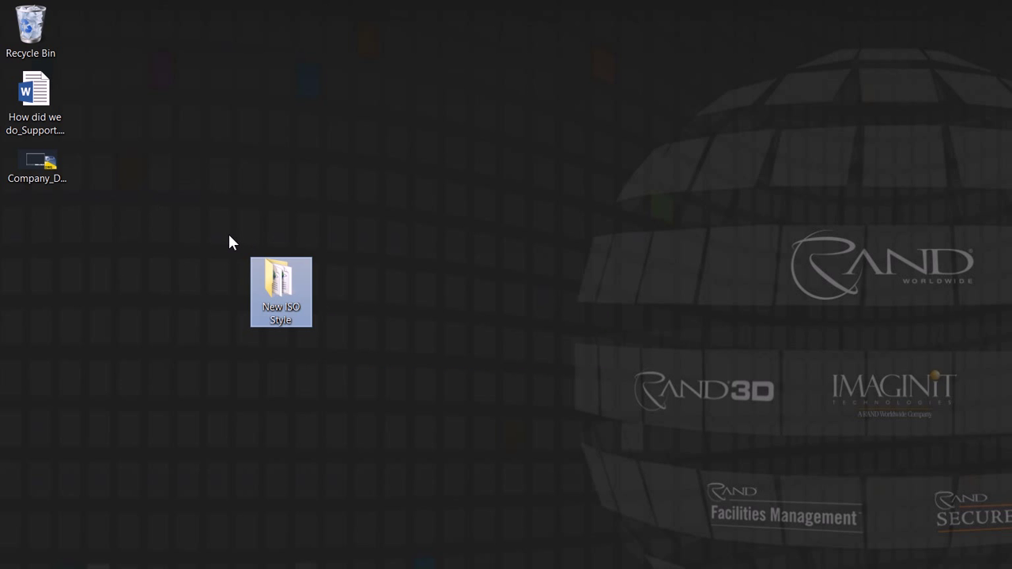
# Open New ISO Style > Isometric and delete the Check_ANSI-B and Check_ANSI-C style folders
pyautogui.press('Return')
pyautogui.press('Up')
pyautogui.press('Up')
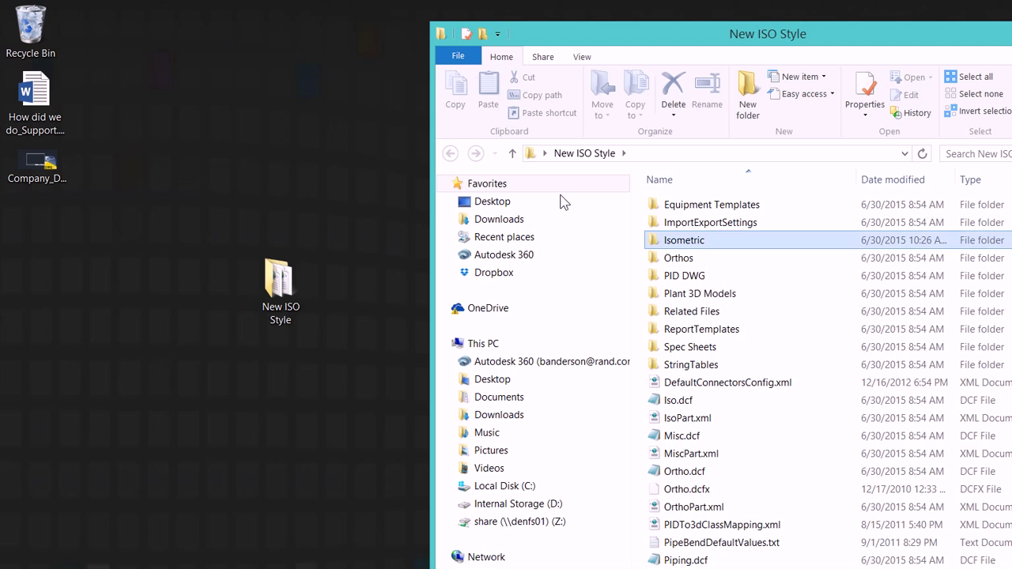
pyautogui.press('Return')
pyautogui.press('Up')
pyautogui.press('Up')
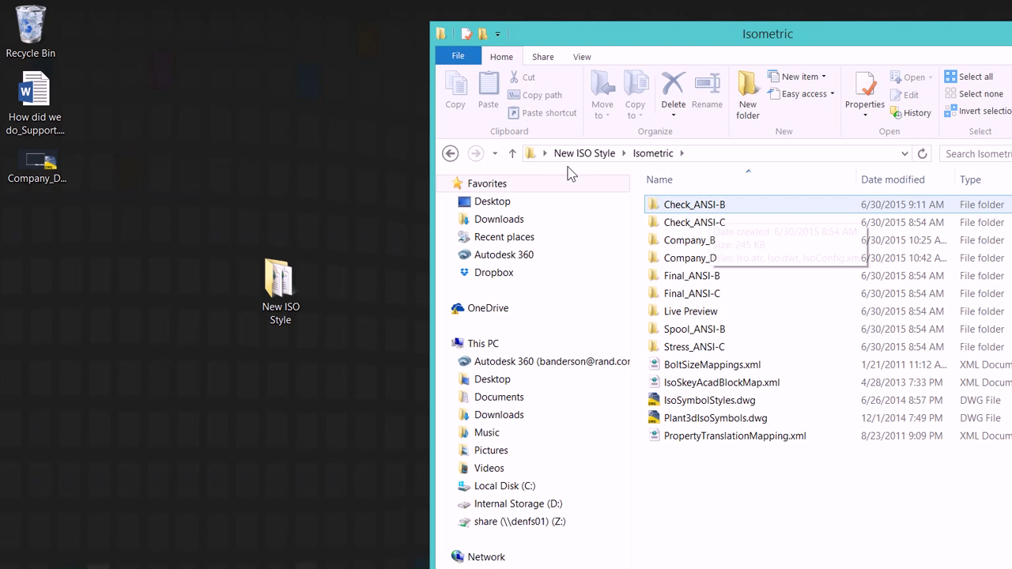
pyautogui.press('Down')
pyautogui.press('Down')
pyautogui.press('Down')
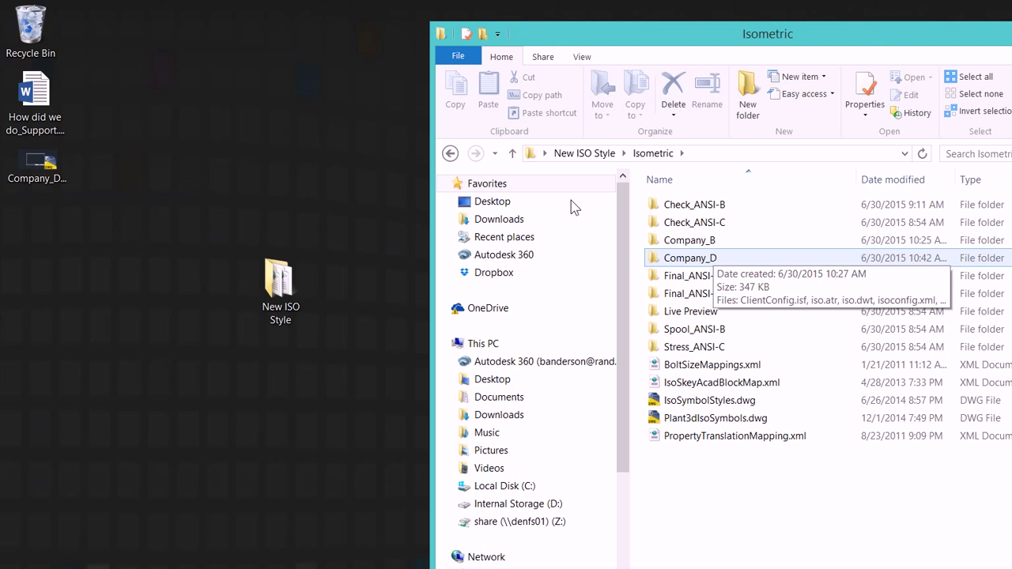
pyautogui.press('Up')
pyautogui.press('Down')
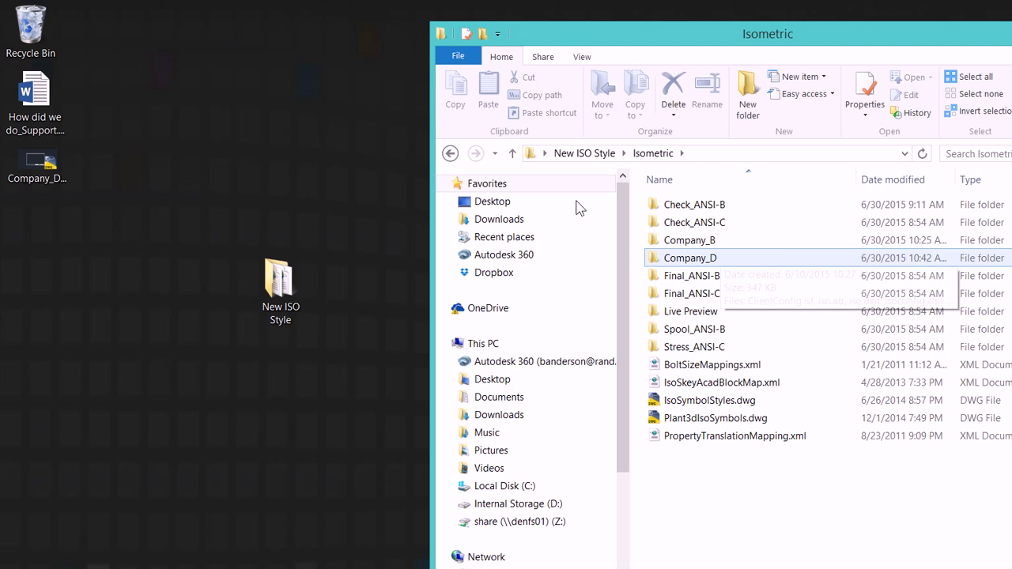
pyautogui.press('Home')
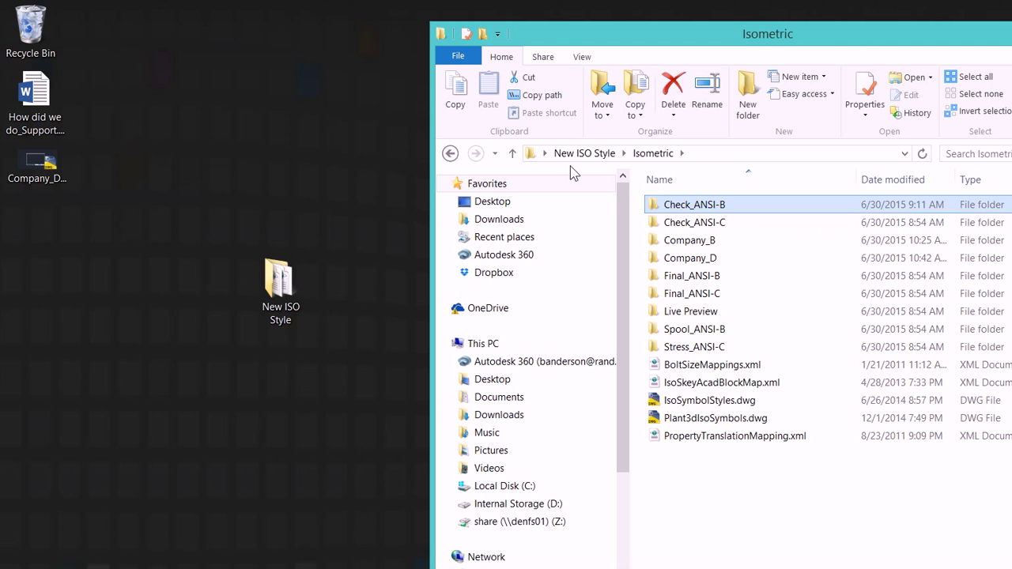
pyautogui.hotkey('shift', 'Down')
pyautogui.hotkey('shift', 'Down')
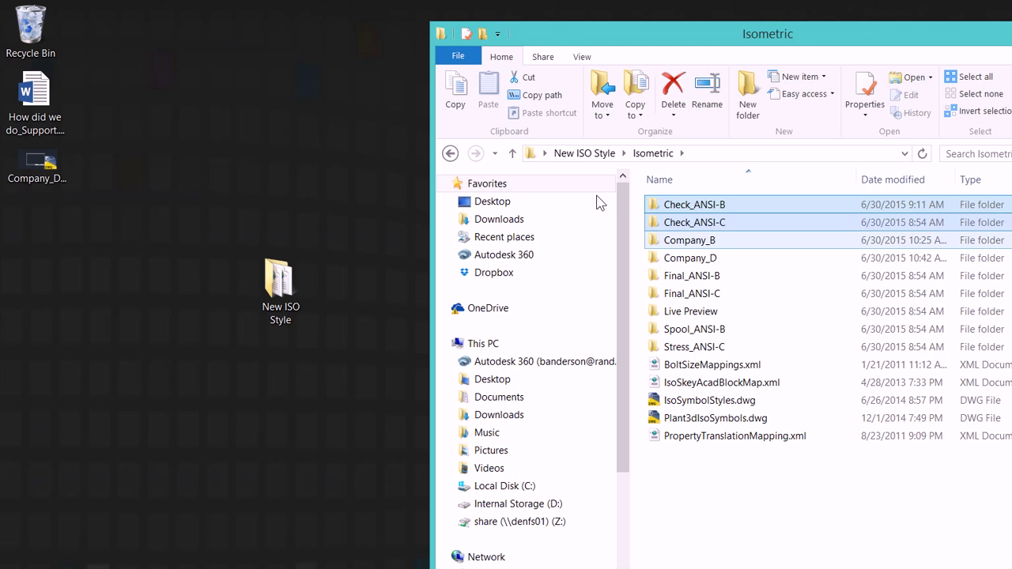
pyautogui.press('Delete')
# Delete the Final, Live Preview, Spool and Stress style folders, keeping Company_B and Company_D
pyautogui.press('Down')
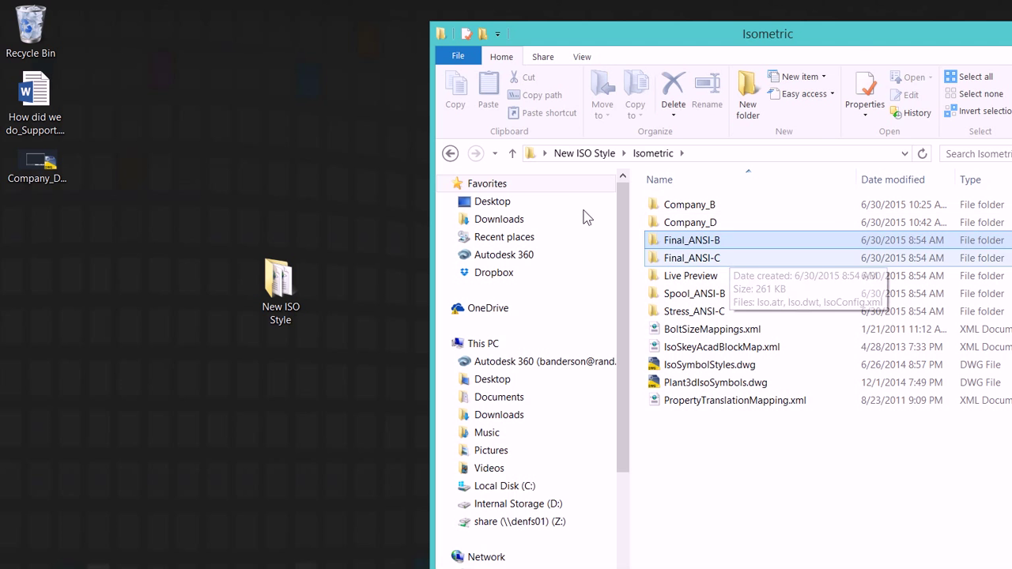
pyautogui.hotkey('ctrl', 'Down')
pyautogui.hotkey('ctrl', 'Down')
pyautogui.hotkey('ctrl', 'Down')
pyautogui.hotkey('ctrl', 'Down')
pyautogui.hotkey('shift', 'space')
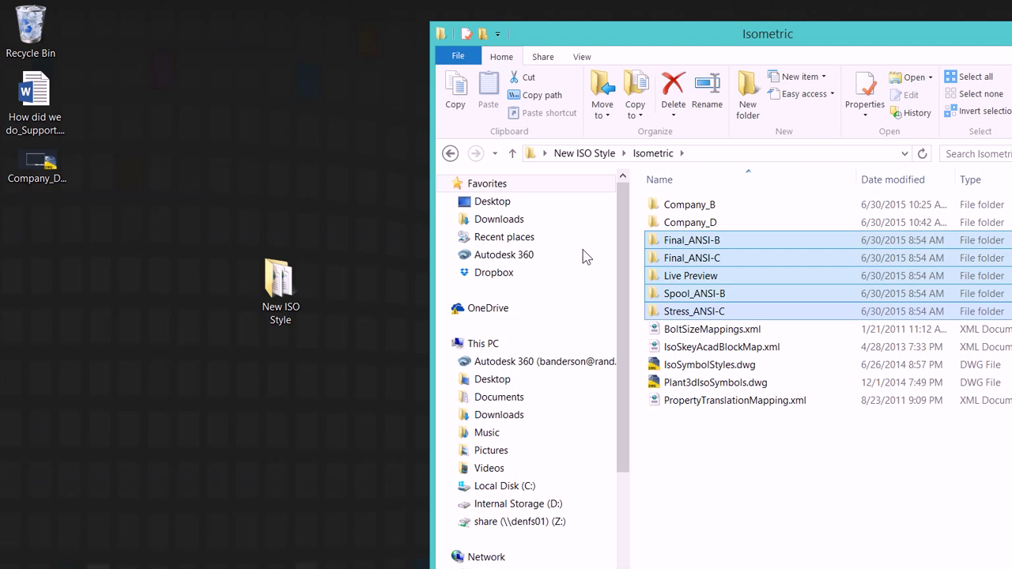
pyautogui.press('Delete')
pyautogui.click(717, 426)
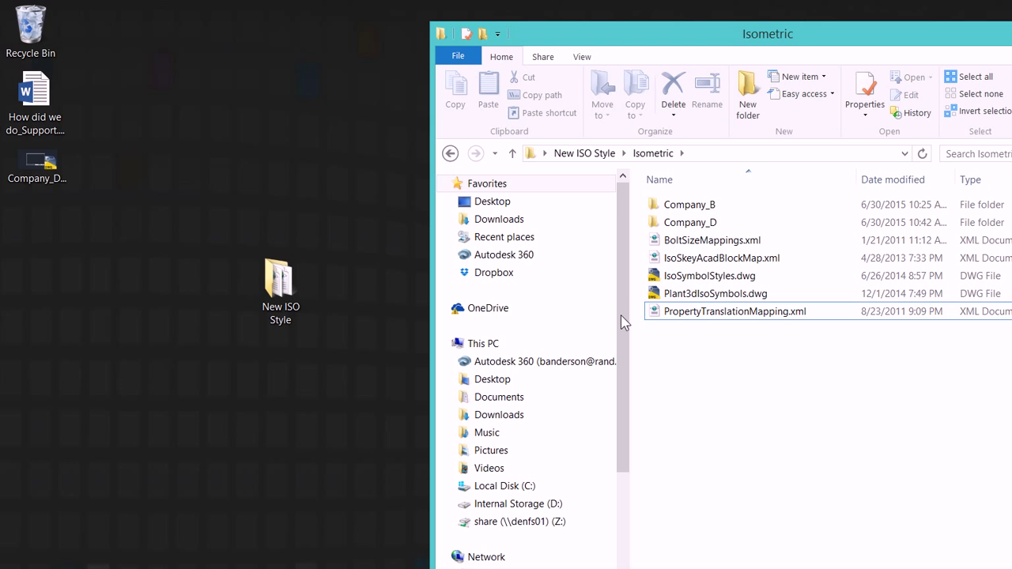
# Open the Company_D style folder and locate its iso.dwt template among the files
pyautogui.press('Up')
pyautogui.press('Up')
pyautogui.press('Up')
pyautogui.press('Up')
pyautogui.press('Up')
pyautogui.press('Return')
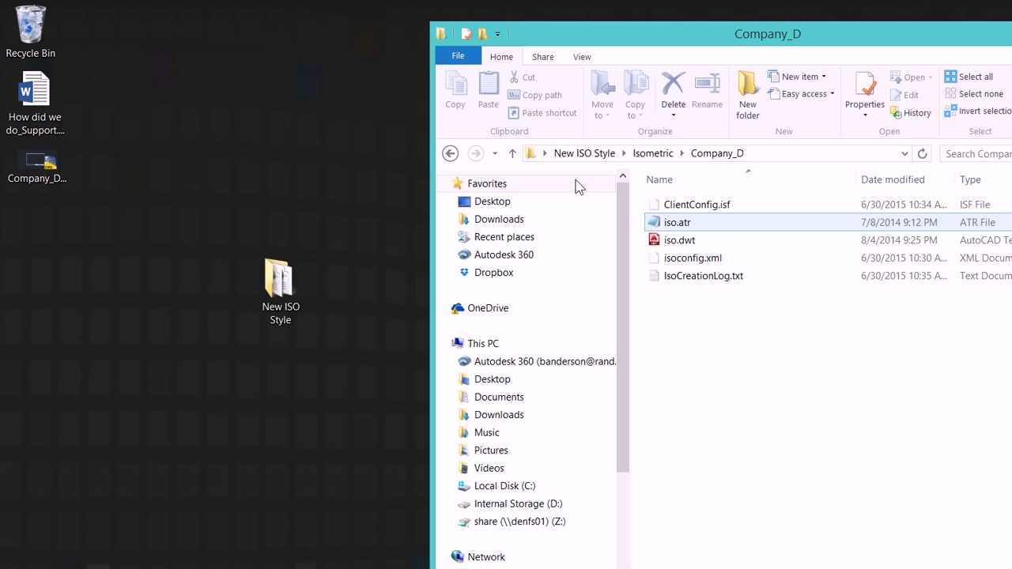
pyautogui.press('Up')
pyautogui.press('Up')
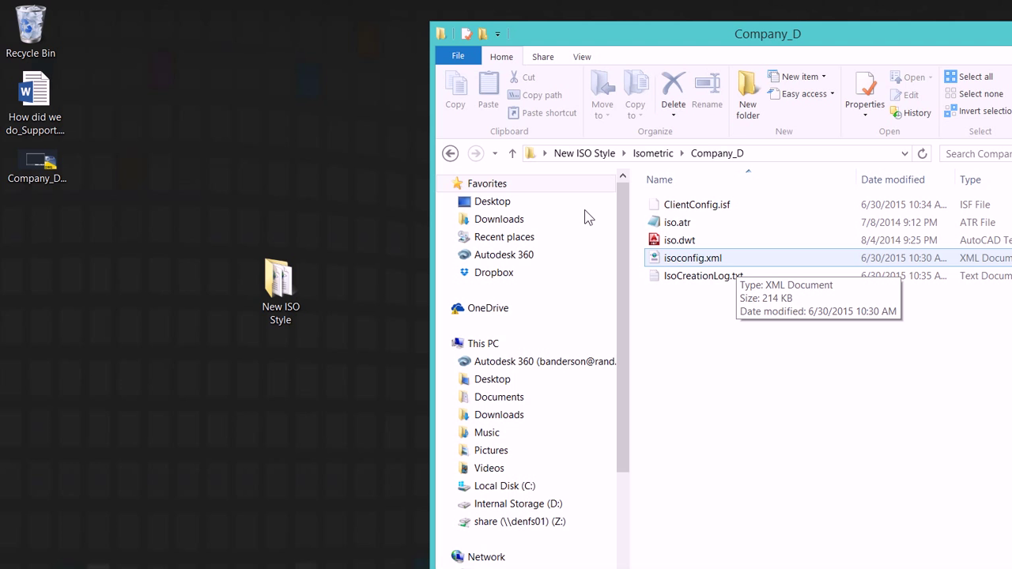
pyautogui.press('Up')
pyautogui.press('Up')
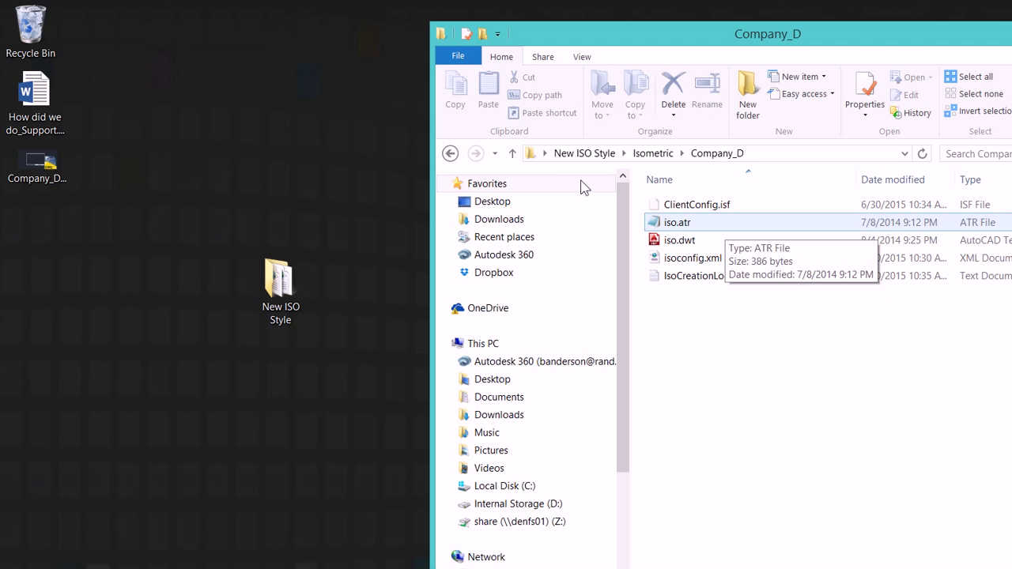
pyautogui.press('Up')
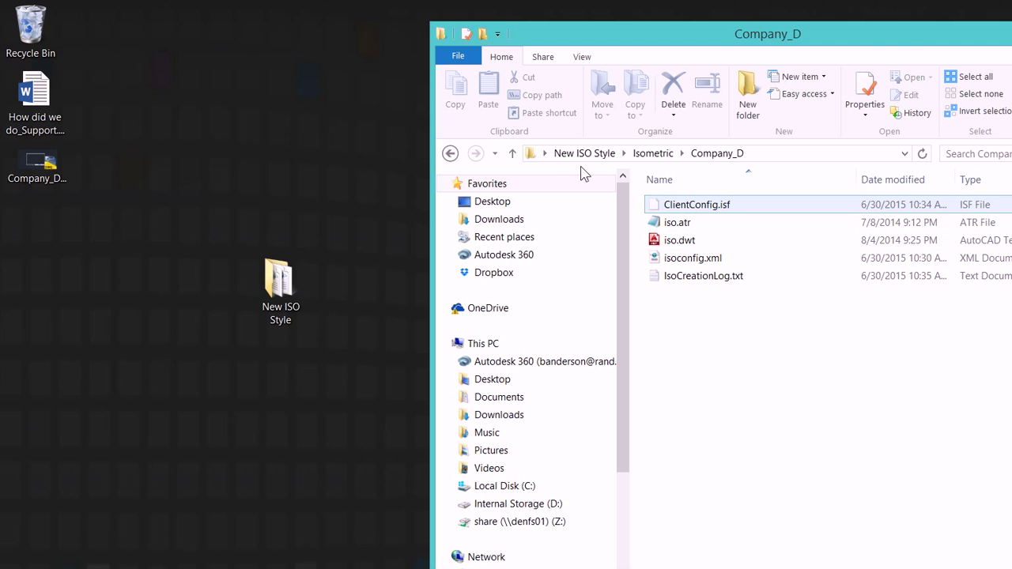
pyautogui.press('Down')
pyautogui.press('Down')
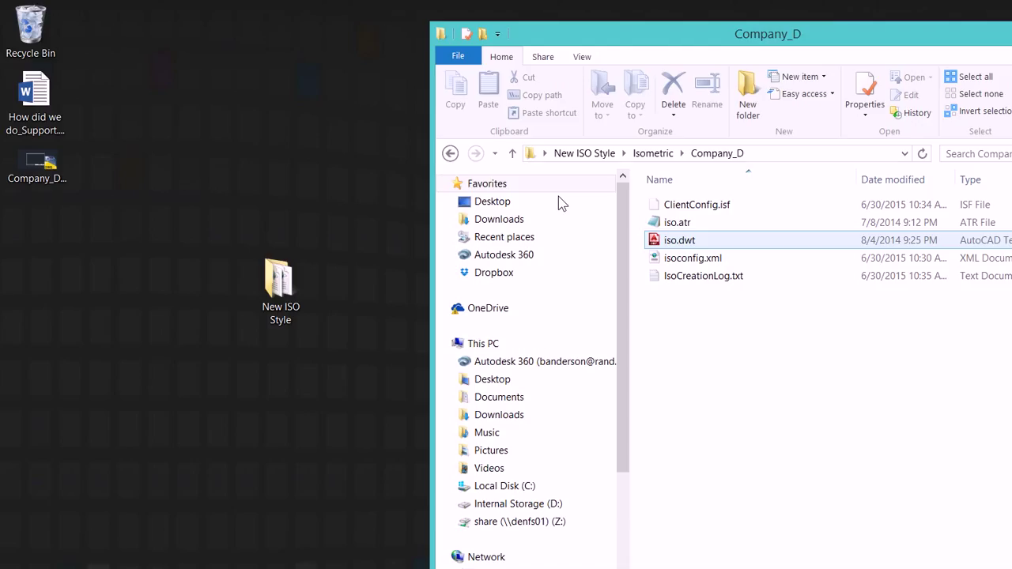
pyautogui.press('Tab')
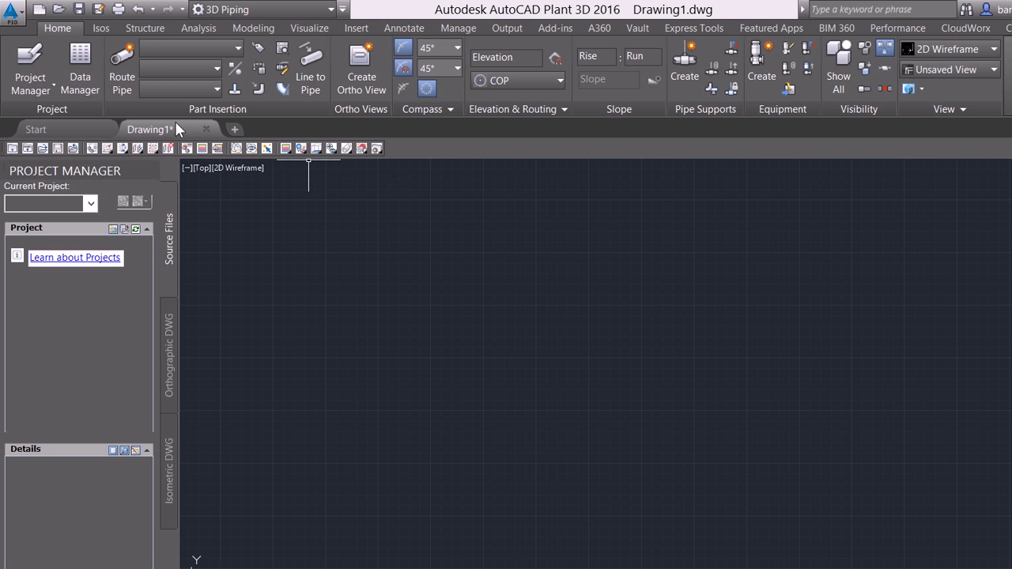
# In the Open dialog, browse to New ISO Style > Isometric > Company_D and choose iso.dwt
pyautogui.click(41, 9)
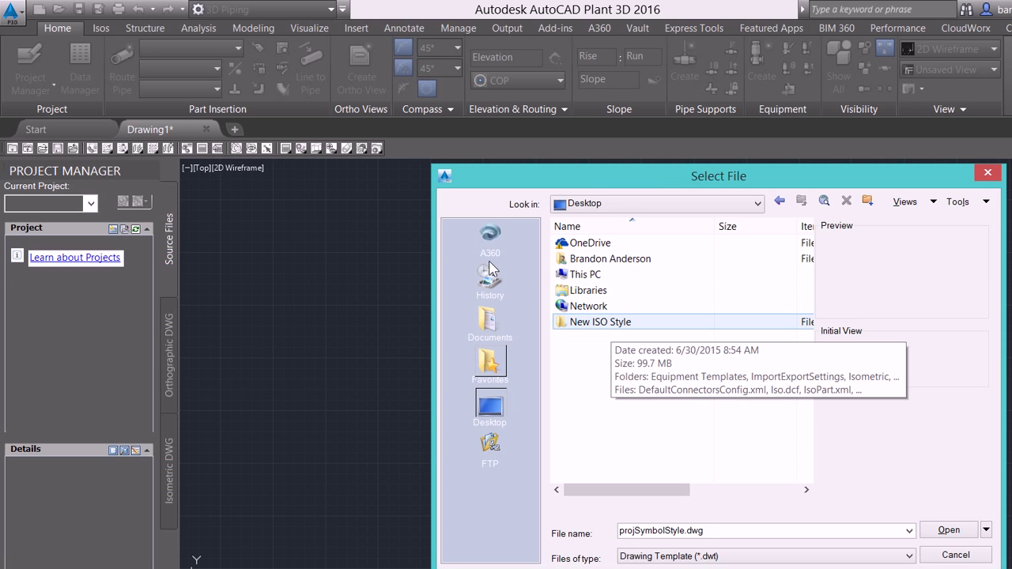
pyautogui.press('Return')
pyautogui.press('Up')
pyautogui.press('Up')
pyautogui.press('Up')
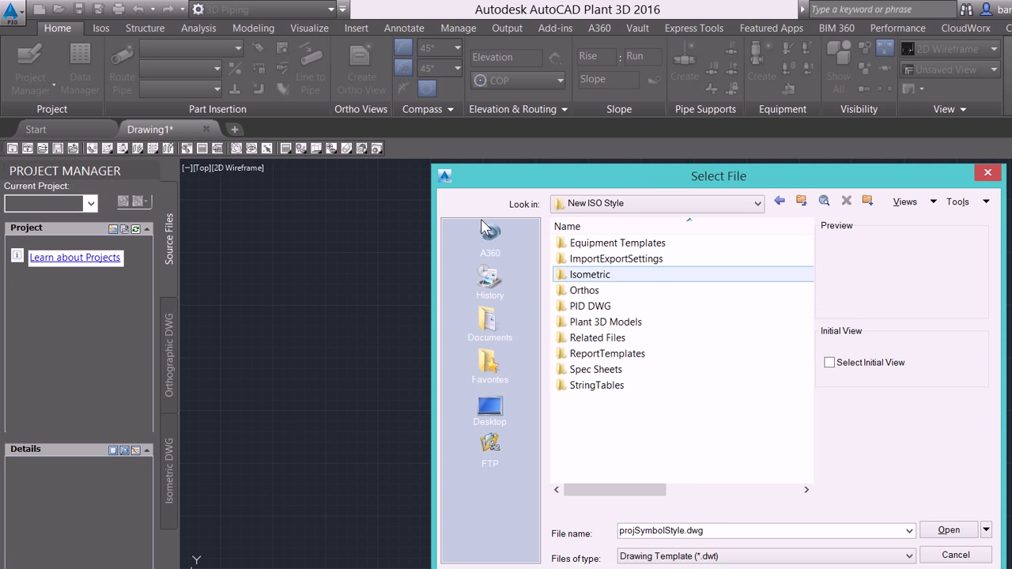
pyautogui.press('Return')
pyautogui.press('Down')
pyautogui.press('Down')
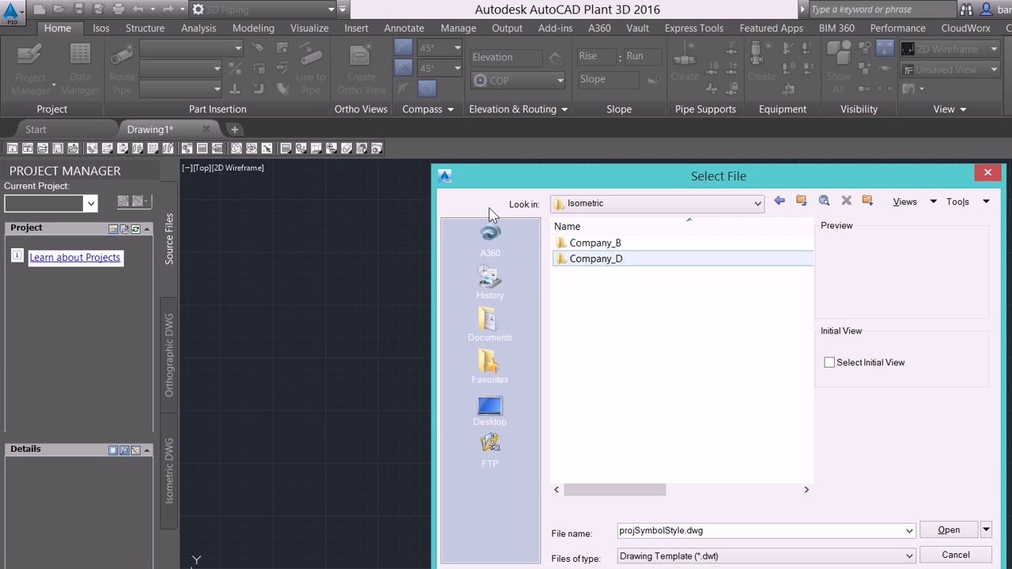
pyautogui.press('Return')
pyautogui.press('Down')
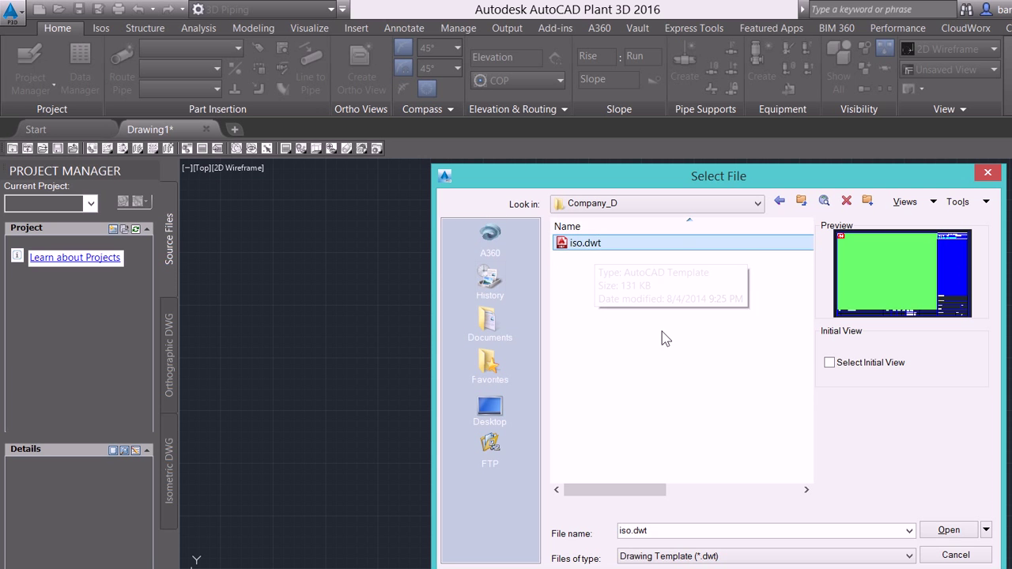
pyautogui.press('Return')
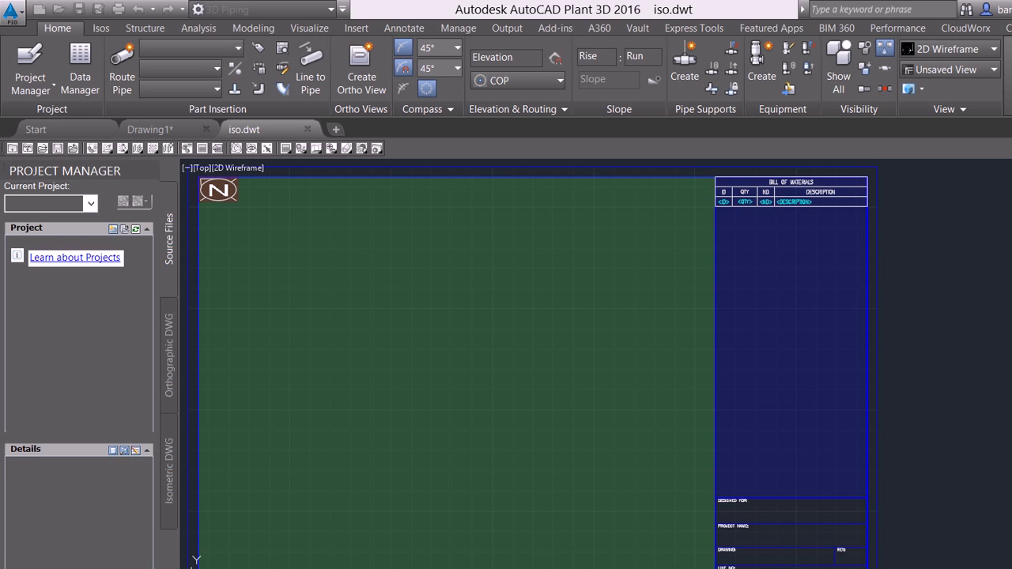
pyautogui.scroll(-2, 726, 247)
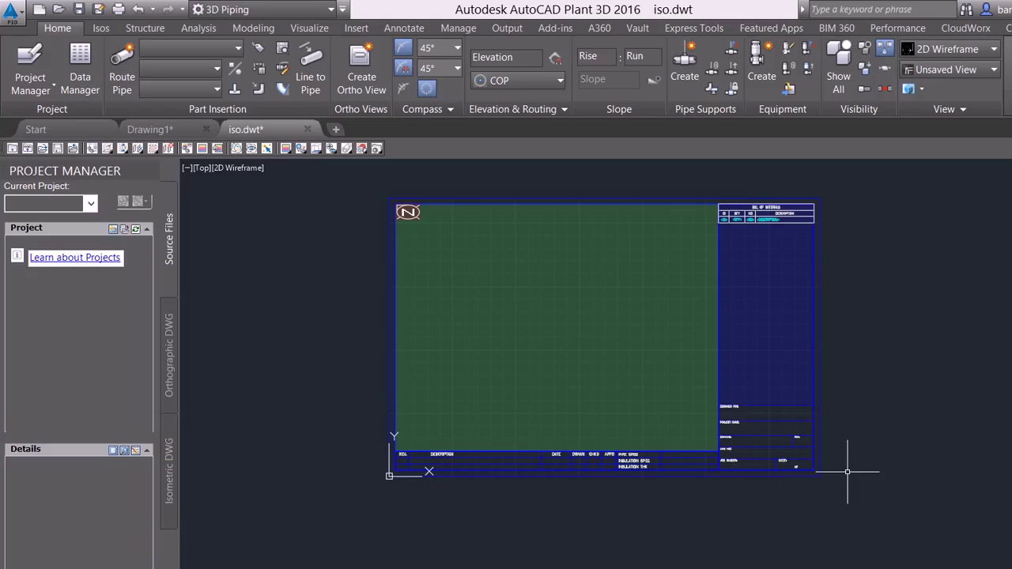
pyautogui.click(868, 498)
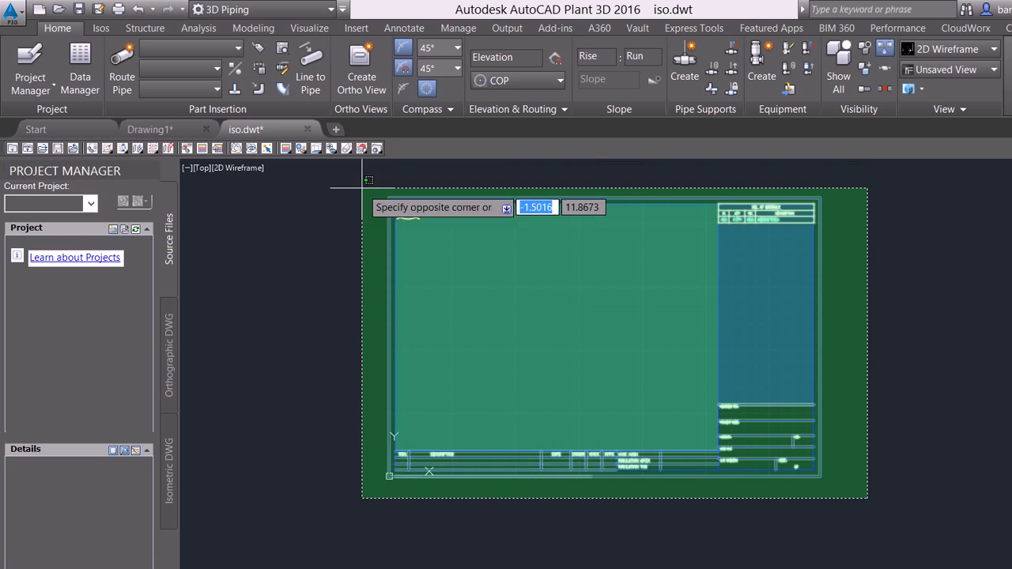
pyautogui.click(362, 189)
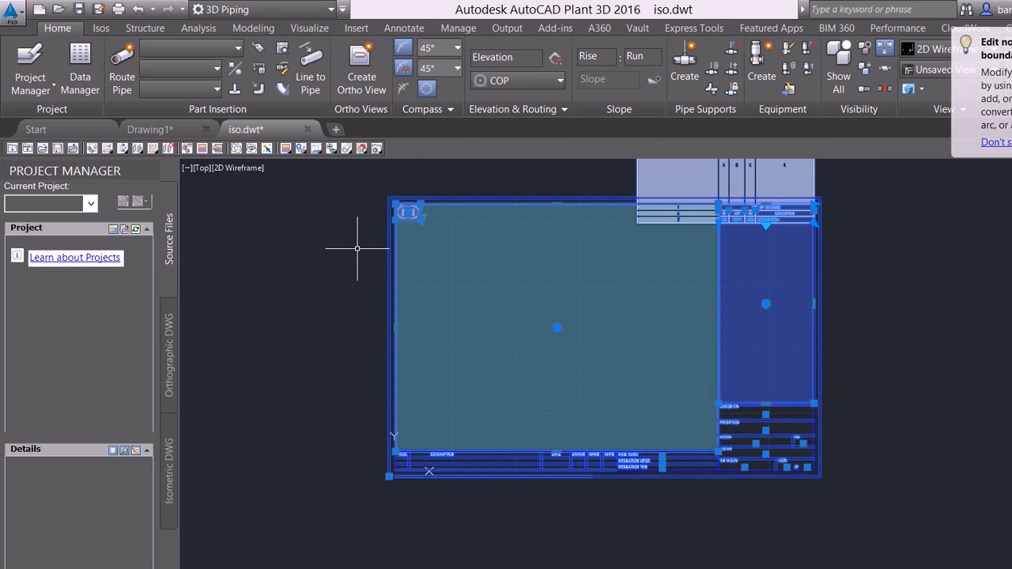
pyautogui.press('Delete')
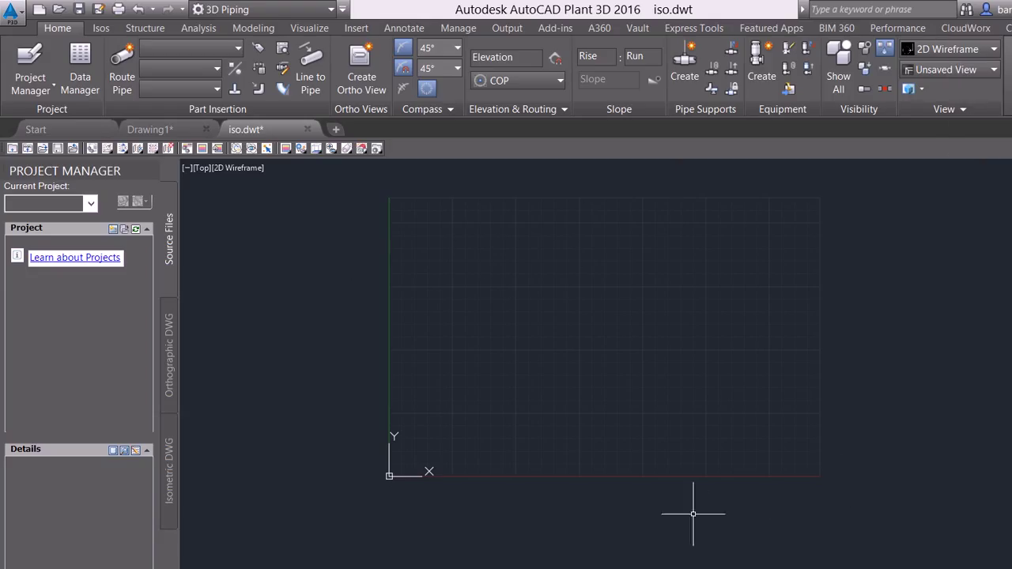
pyautogui.moveTo(614, 433); pyautogui.dragTo(658, 495, button='middle')
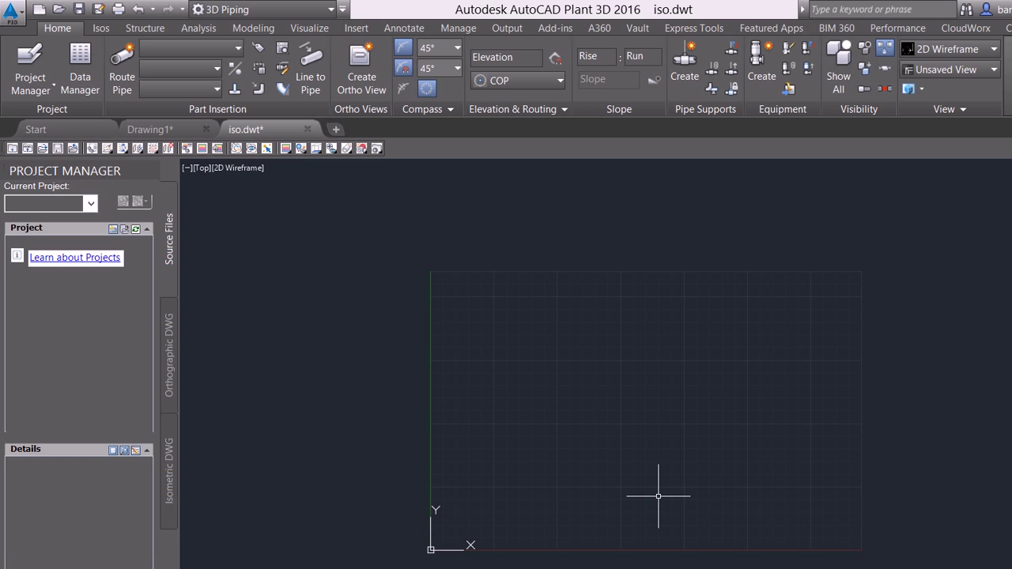
# Run PURGE and select the unused Title Block definition in the blocks list
pyautogui.write('PURGE')
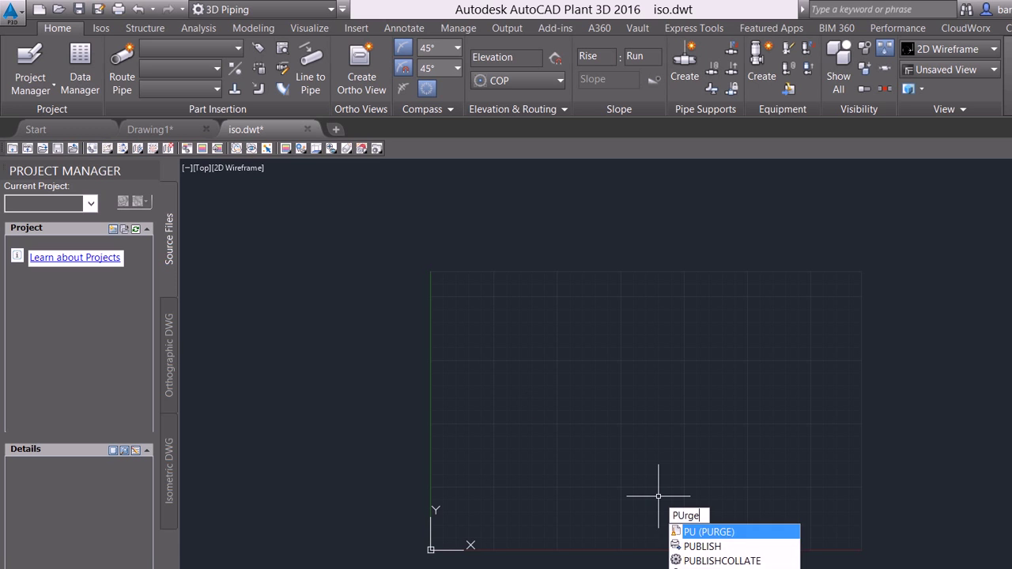
pyautogui.press('Return')
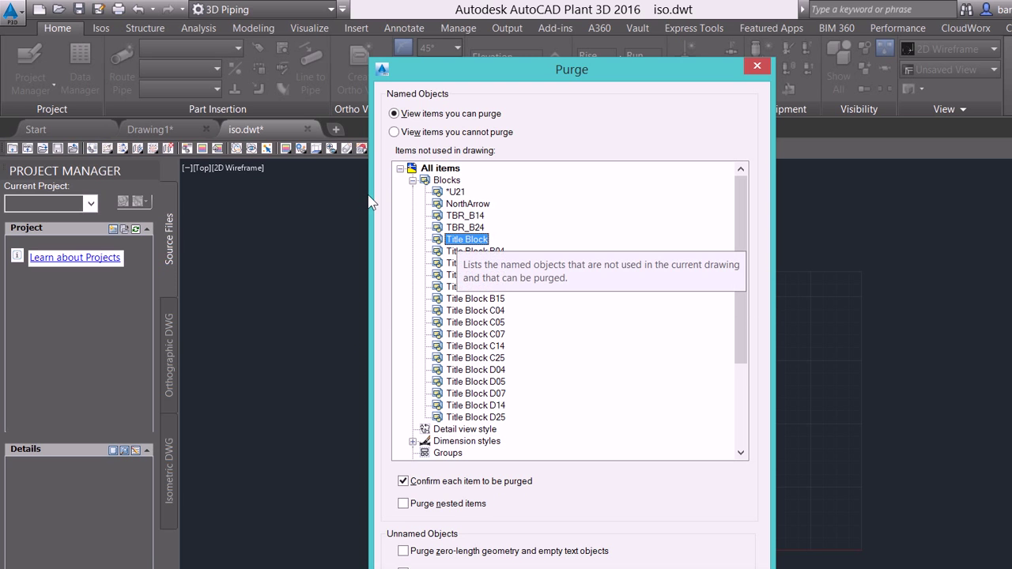
pyautogui.press('n')
pyautogui.press('Up')
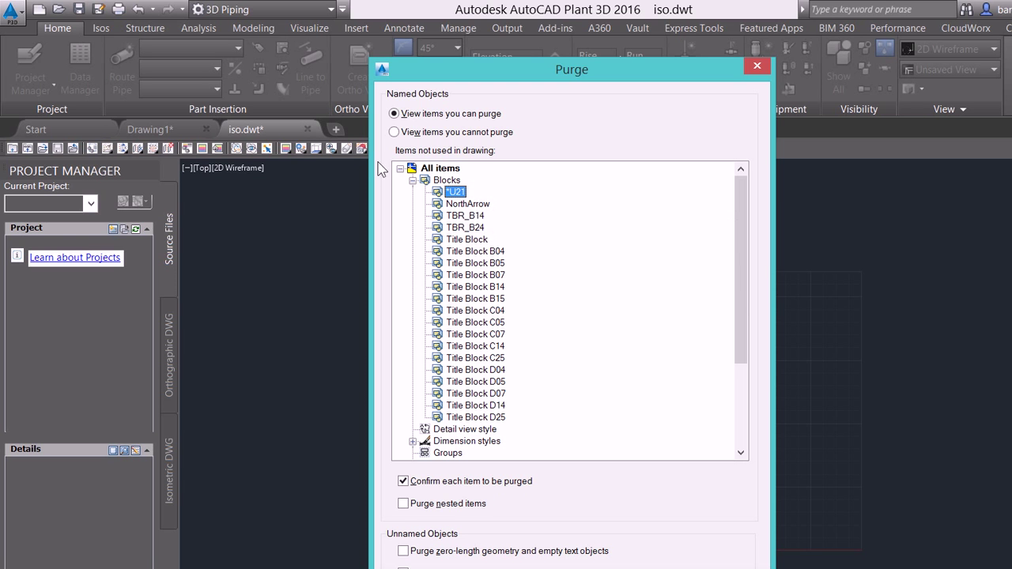
pyautogui.press('Down')
pyautogui.press('Down')
pyautogui.press('Down')
pyautogui.press('Down')
pyautogui.press('Down')
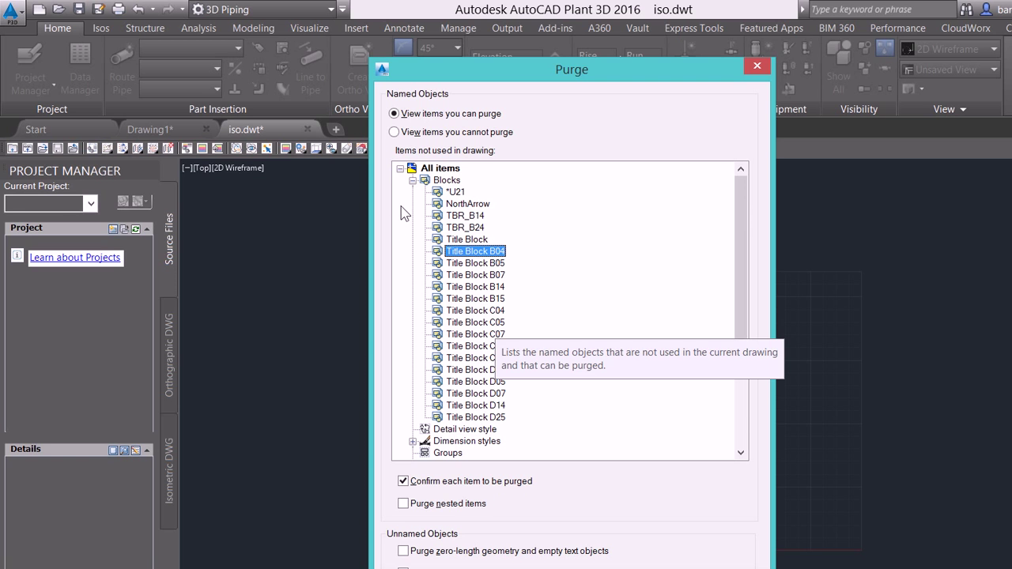
pyautogui.press('Down')
pyautogui.press('Down')
pyautogui.press('Down')
pyautogui.press('Down')
pyautogui.press('Down')
pyautogui.press('Down')
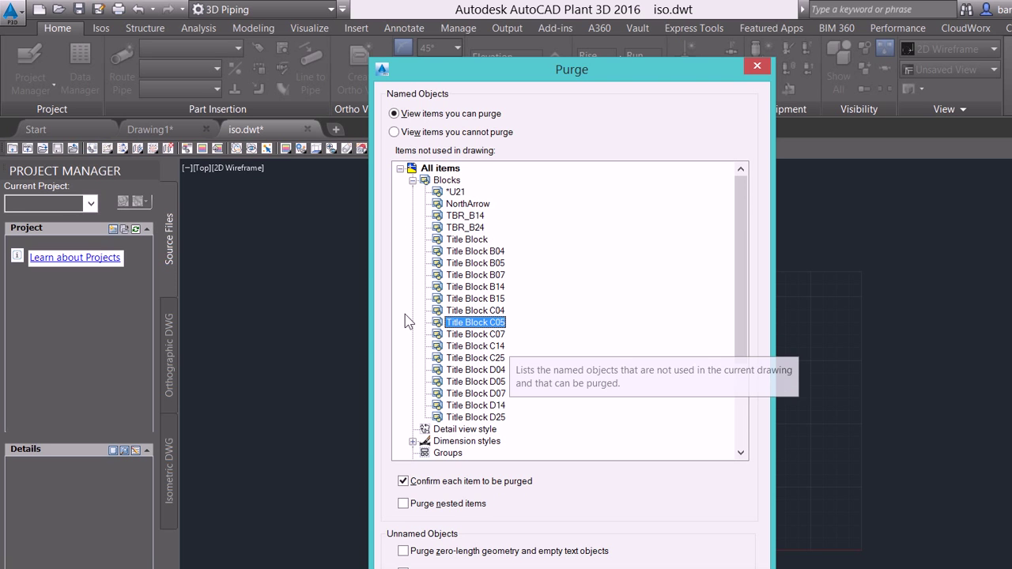
pyautogui.press('Down')
pyautogui.press('Down')
pyautogui.press('Down')
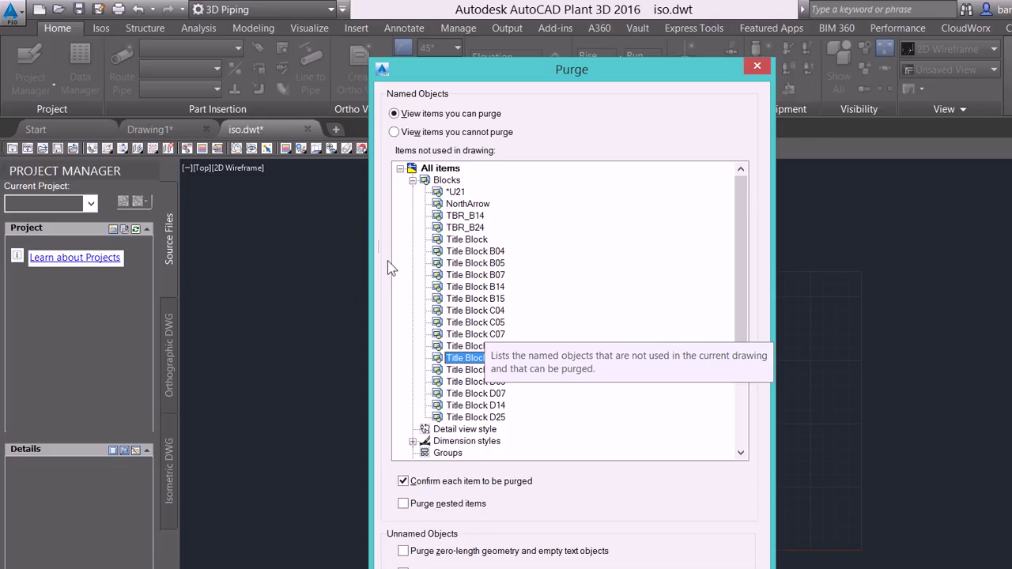
pyautogui.press('t')
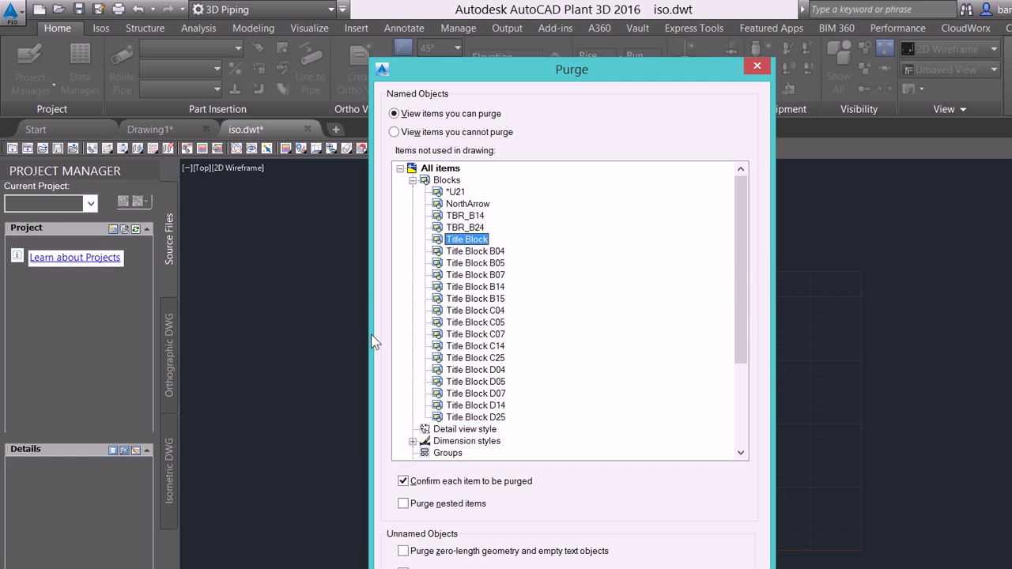
pyautogui.hotkey('shift', 'Down')
pyautogui.hotkey('shift', 'Down')
pyautogui.hotkey('shift', 'Down')
pyautogui.hotkey('shift', 'Down')
pyautogui.hotkey('shift', 'Down')
pyautogui.hotkey('shift', 'Down')
pyautogui.hotkey('shift', 'Down')
pyautogui.hotkey('shift', 'Down')
pyautogui.hotkey('shift', 'Down')
pyautogui.hotkey('shift', 'Down')
pyautogui.hotkey('shift', 'Down')
pyautogui.hotkey('shift', 'Down')
pyautogui.hotkey('shift', 'Down')
pyautogui.hotkey('shift', 'Down')
pyautogui.hotkey('shift', 'Down')
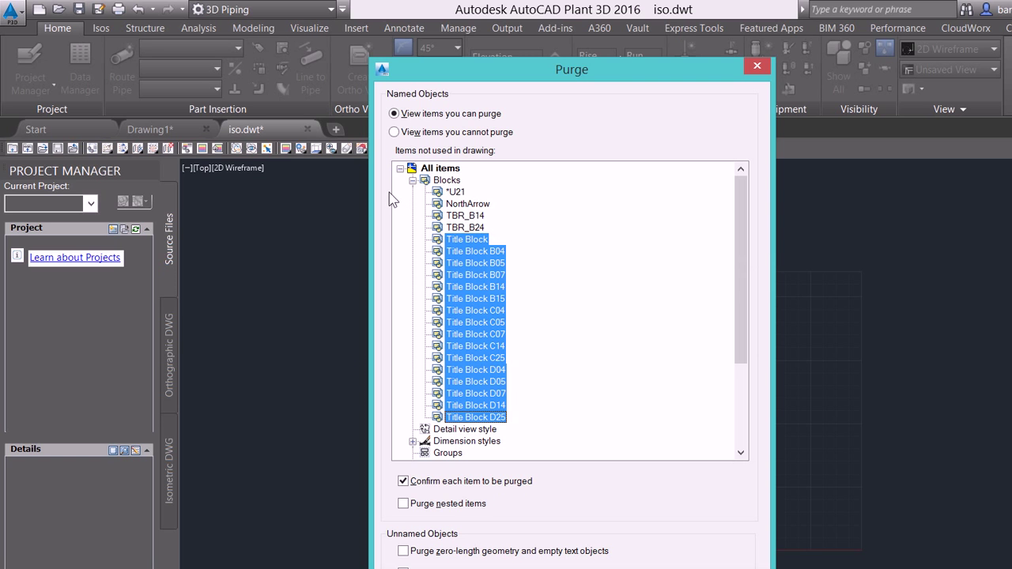
pyautogui.hotkey('shift', 'Up')
pyautogui.hotkey('shift', 'Up')
pyautogui.hotkey('shift', 'Up')
pyautogui.hotkey('shift', 'Up')
pyautogui.hotkey('shift', 'Up')
pyautogui.hotkey('shift', 'Up')
pyautogui.hotkey('shift', 'Up')
pyautogui.hotkey('shift', 'Up')
pyautogui.hotkey('shift', 'Up')
pyautogui.hotkey('shift', 'Up')
pyautogui.hotkey('shift', 'Up')
pyautogui.hotkey('shift', 'Up')
pyautogui.hotkey('shift', 'Up')
pyautogui.hotkey('shift', 'Up')
pyautogui.hotkey('shift', 'Up')
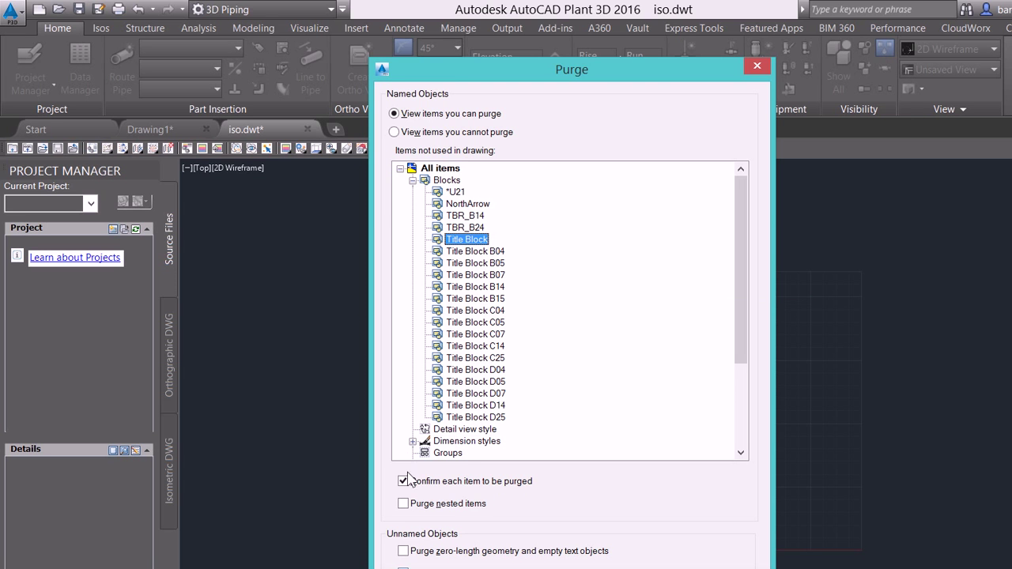
# Purge the Title Block block and close the Purge dialog
pyautogui.hotkey('alt', 'p')
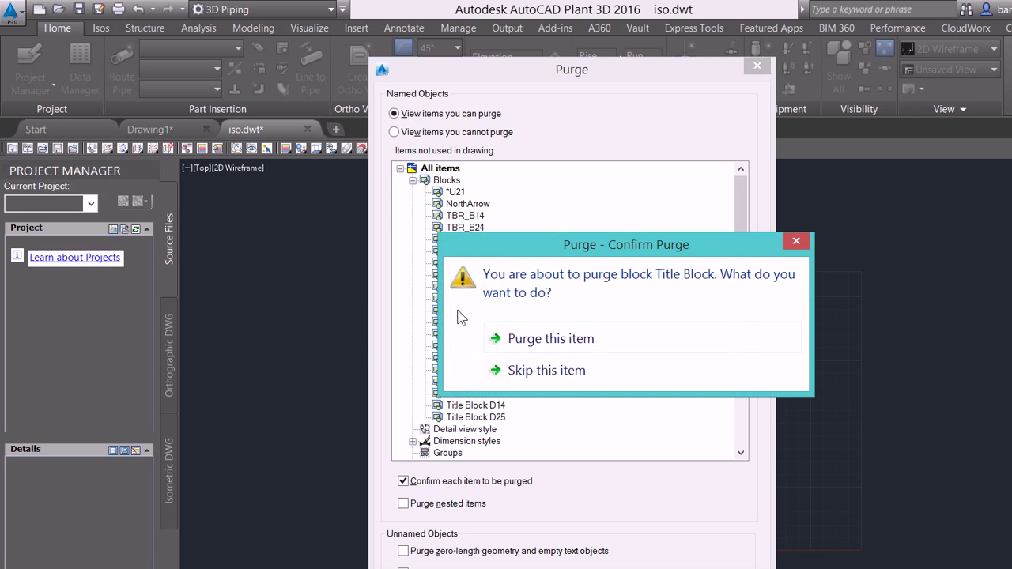
pyautogui.press('Return')
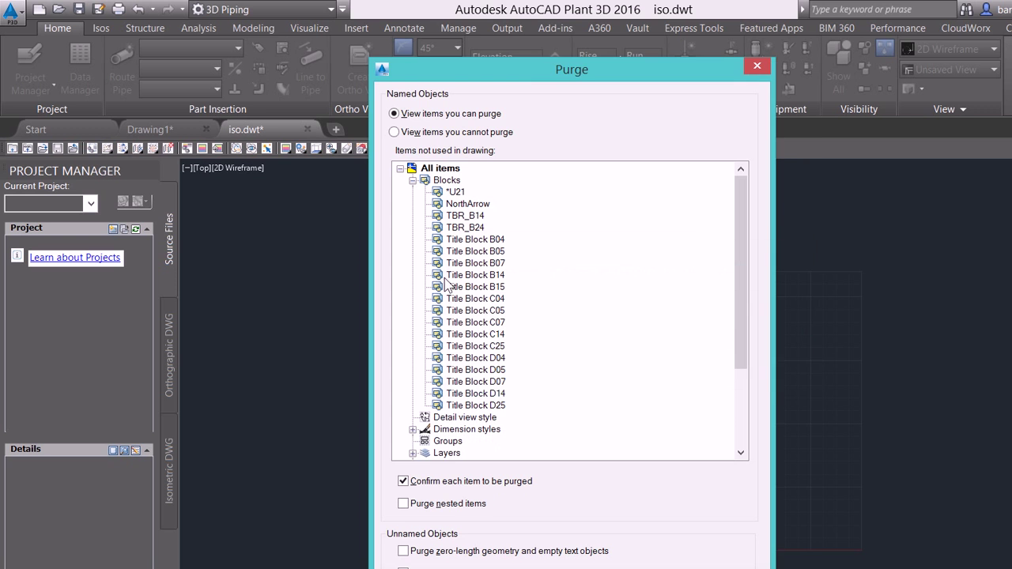
pyautogui.press('Escape')
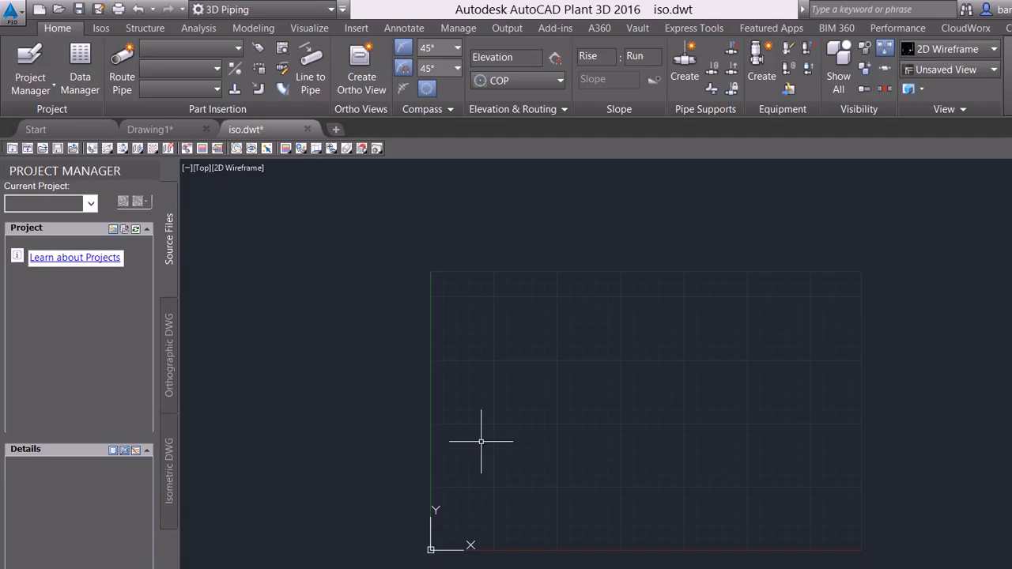
# Use INSERT's full options to browse to Desktop\Company_Dsize.dwg as the block to insert
pyautogui.write('insert')
pyautogui.press('Return')
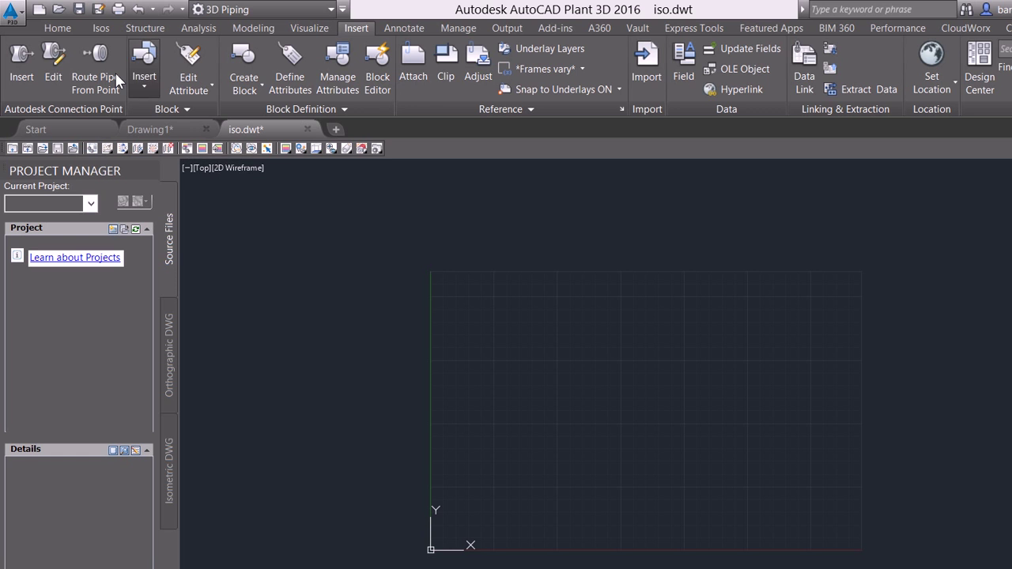
pyautogui.click(143, 79)
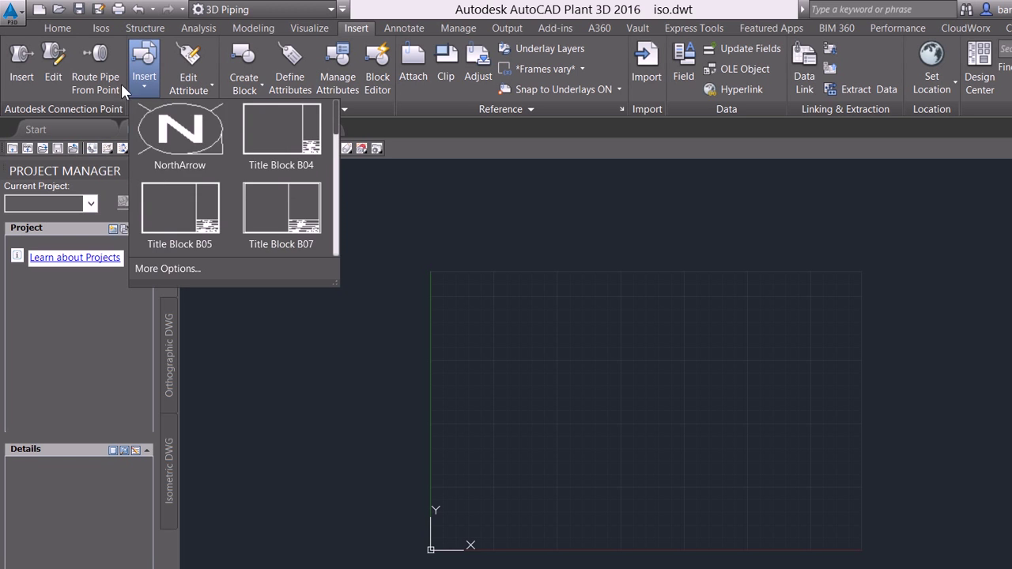
pyautogui.click(168, 269)
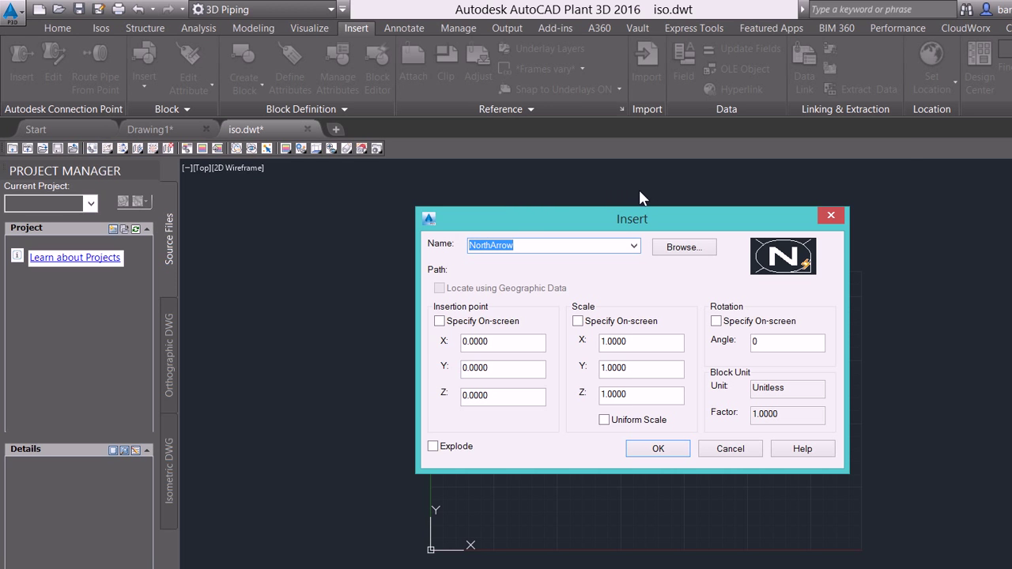
pyautogui.click(683, 247)
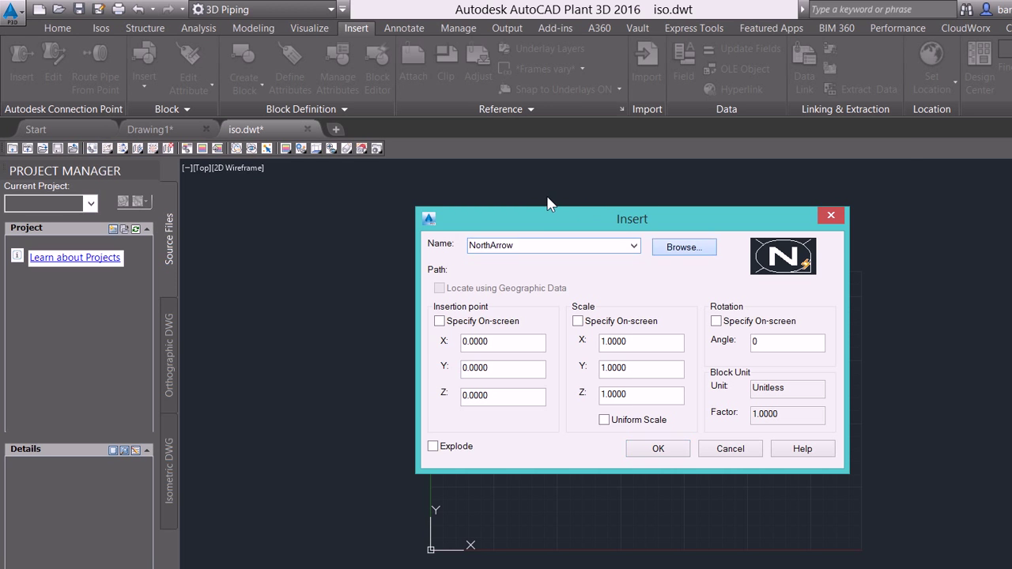
pyautogui.click(528, 307)
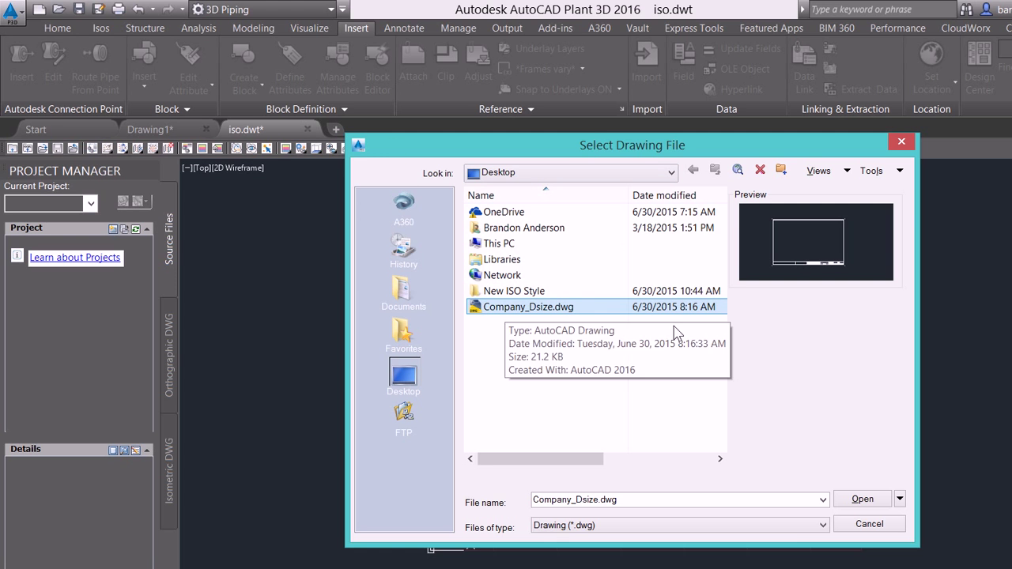
pyautogui.press('Return')
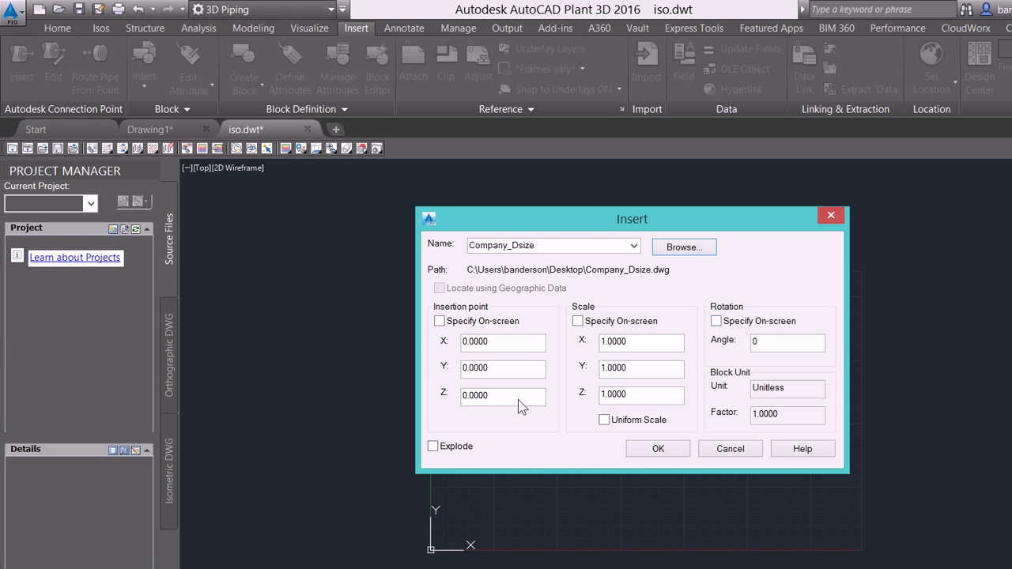
# Place the Company_Dsize block at 0,0,0 with blank attributes and frame it in view
pyautogui.press('Return')
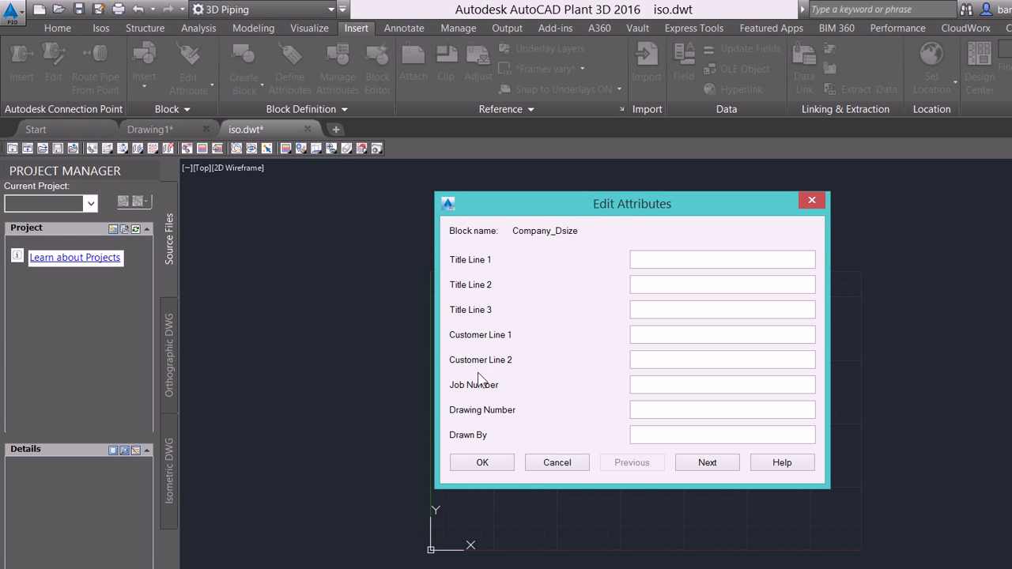
pyautogui.click(557, 462)
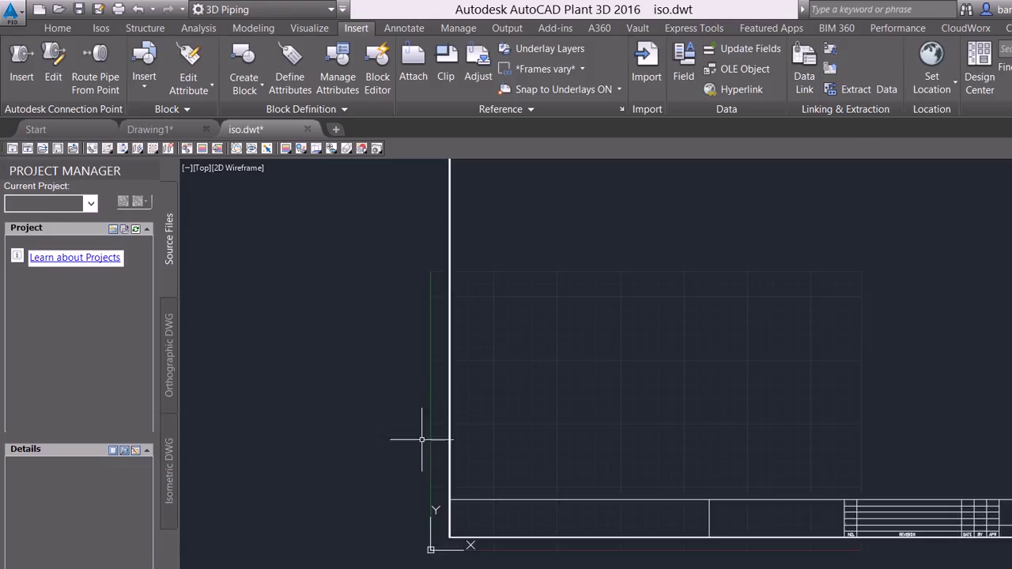
pyautogui.scroll(-1, 348, 376)
pyautogui.moveTo(483, 379); pyautogui.dragTo(517, 415, button='middle')
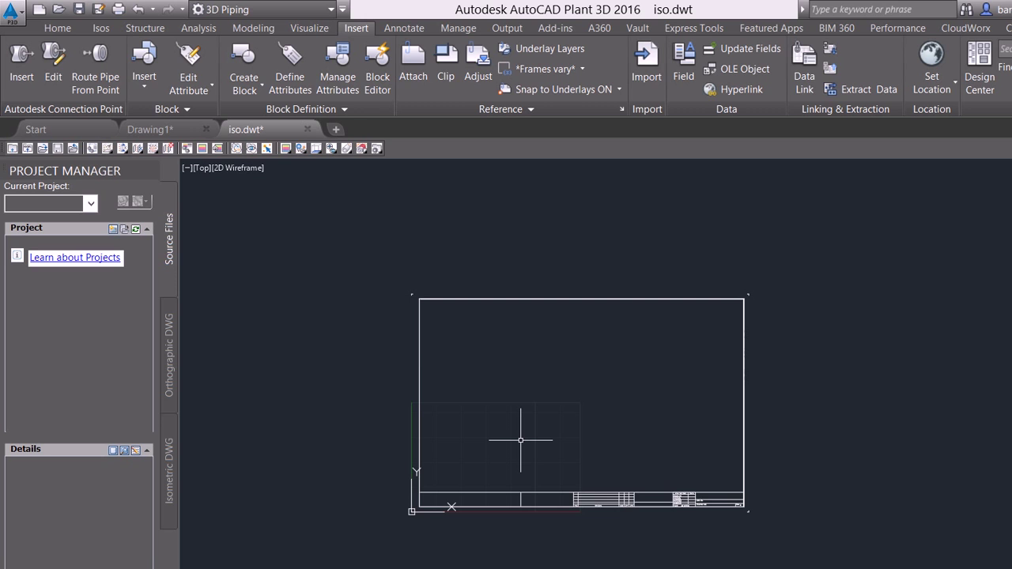
# Reset the model space limits from the origin to the sheet's upper-right corner
pyautogui.write('limits')
pyautogui.press('Return')
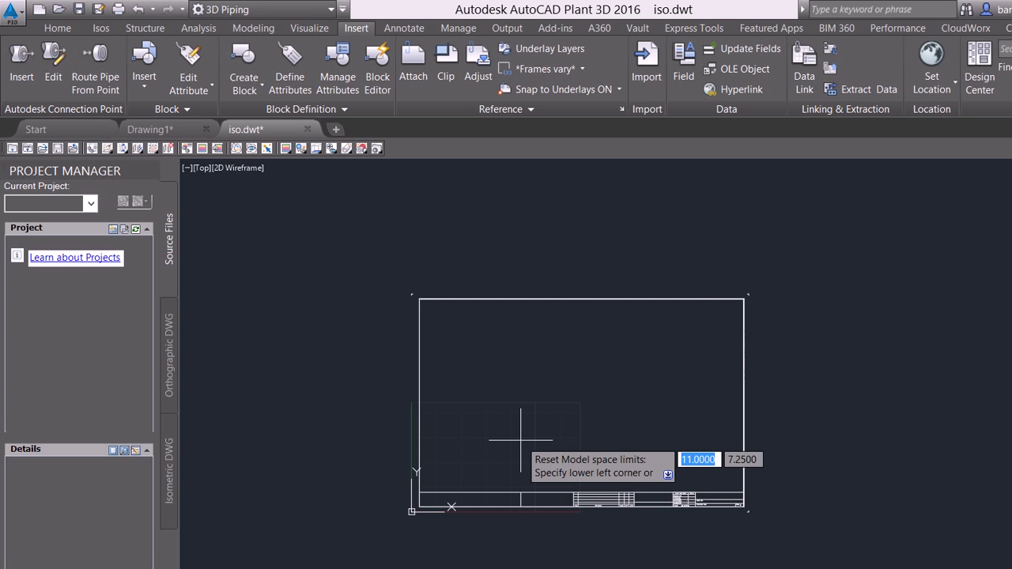
pyautogui.click(416, 508)
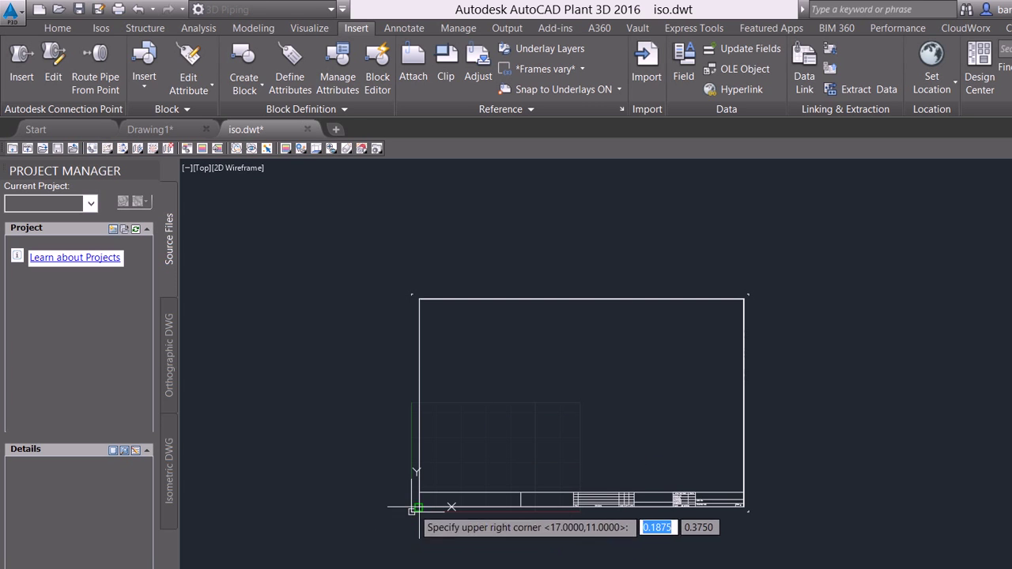
pyautogui.scroll(3, 735, 296)
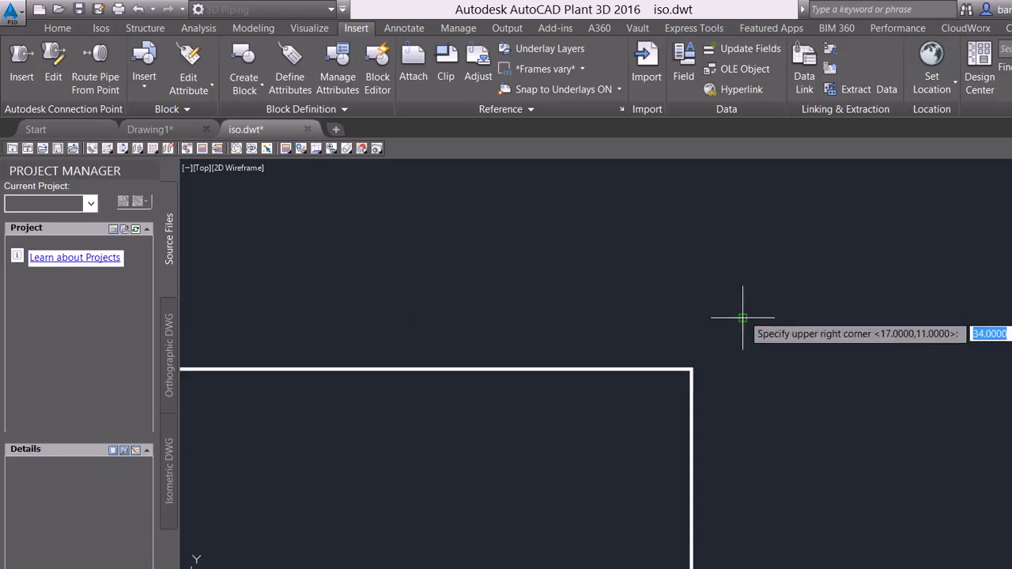
pyautogui.click(742, 317)
pyautogui.scroll(-4, 802, 253)
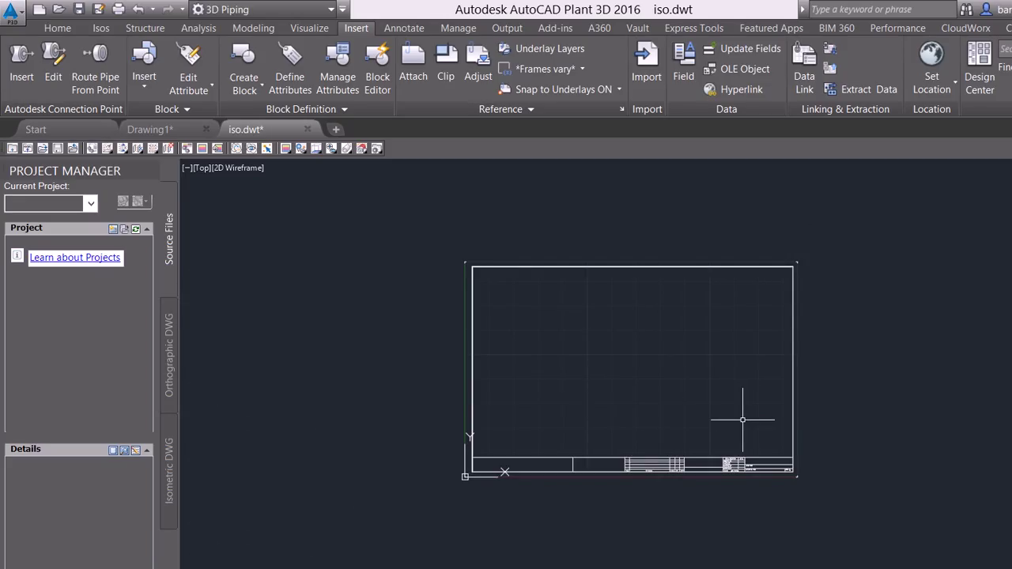
# With RENAME, choose block Company_Dsize and enter 'Title Block' as its new name
pyautogui.write('RENAME')
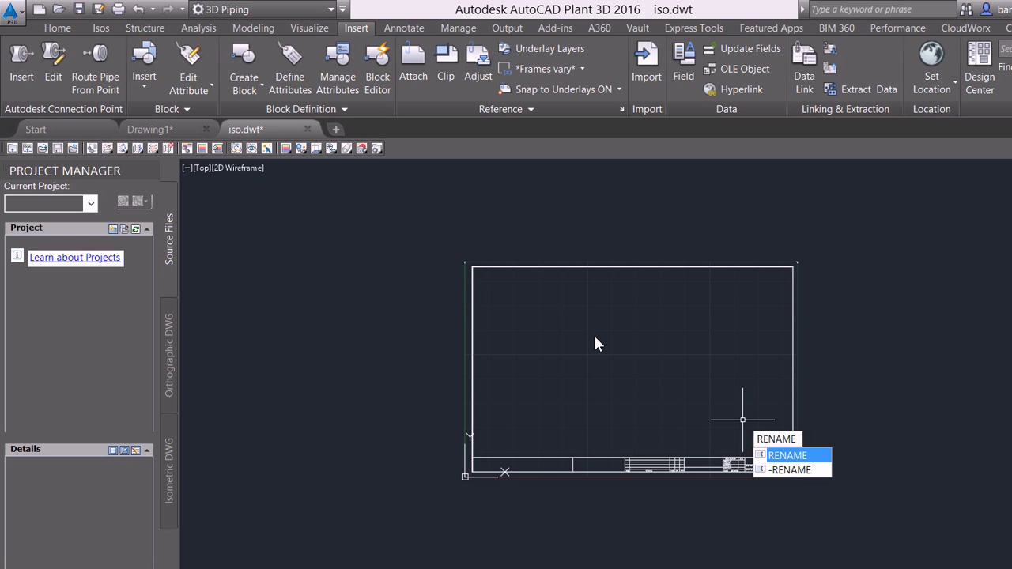
pyautogui.press('Return')
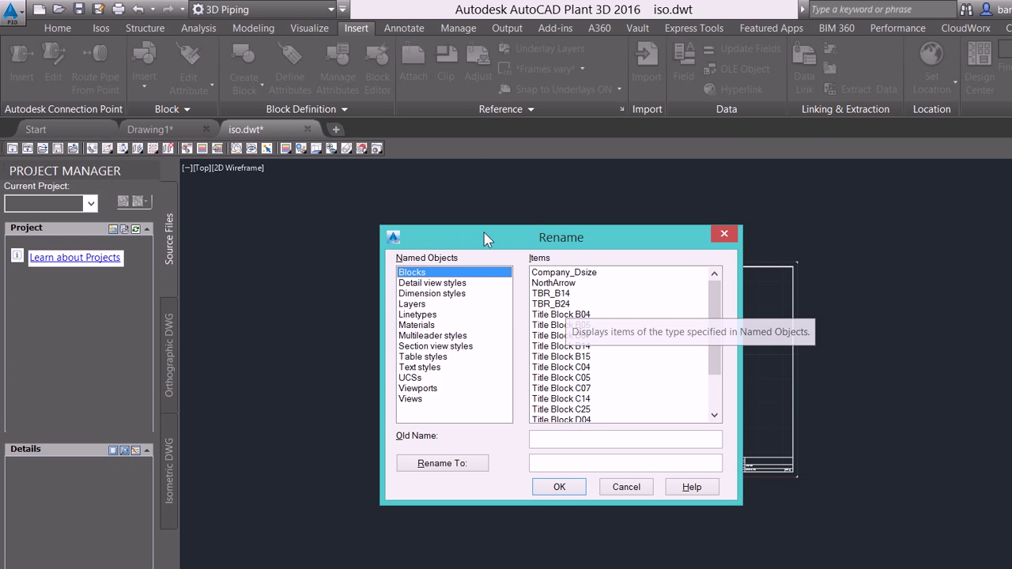
pyautogui.press('Down')
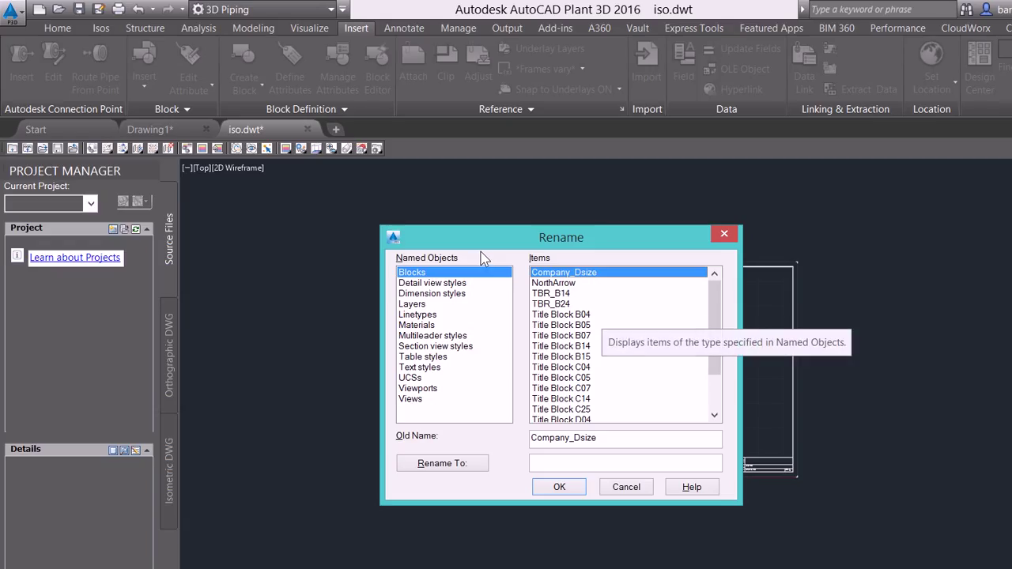
pyautogui.press('Tab')
pyautogui.press('Tab')
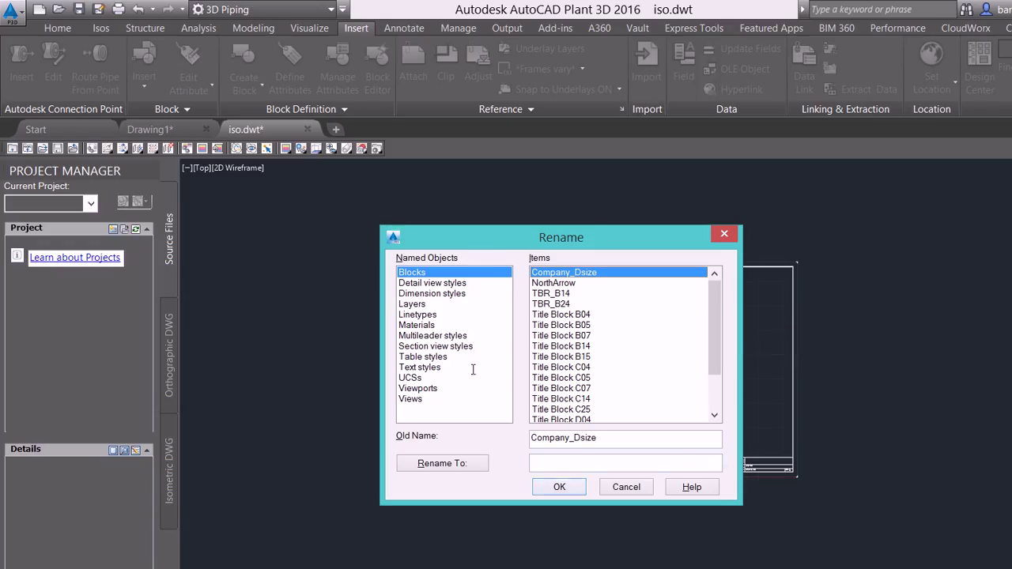
pyautogui.write('Title ')
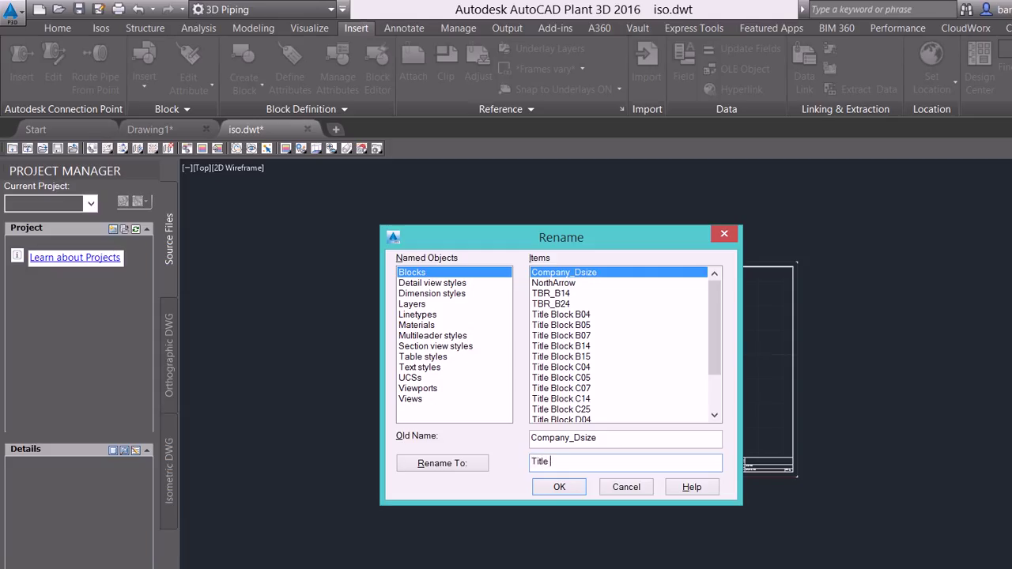
pyautogui.write('Block')
# Confirm the rename to Title Block, fit the sheet border in view, and save iso.dwt
pyautogui.click(558, 487)
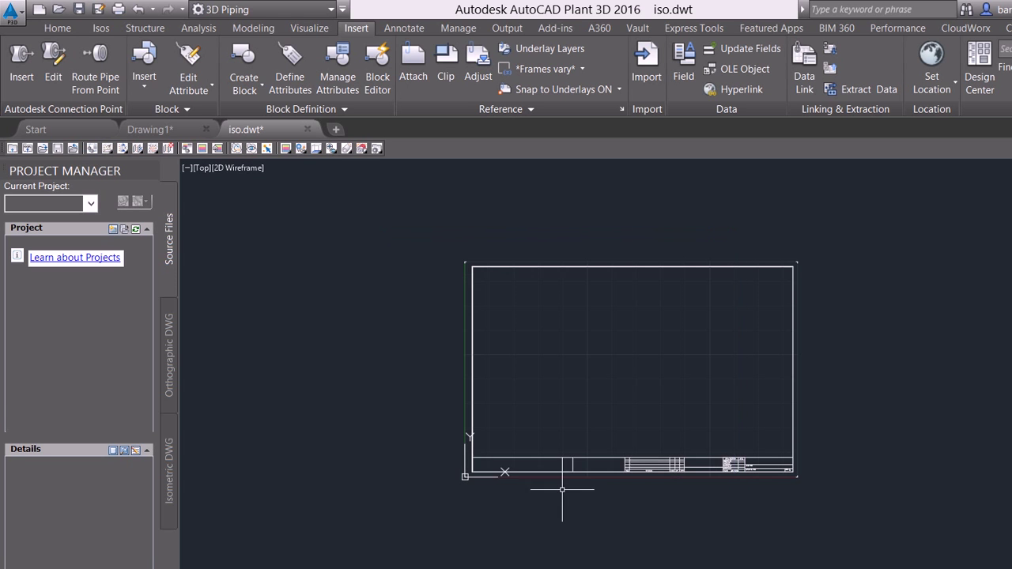
pyautogui.scroll(2, 386, 332)
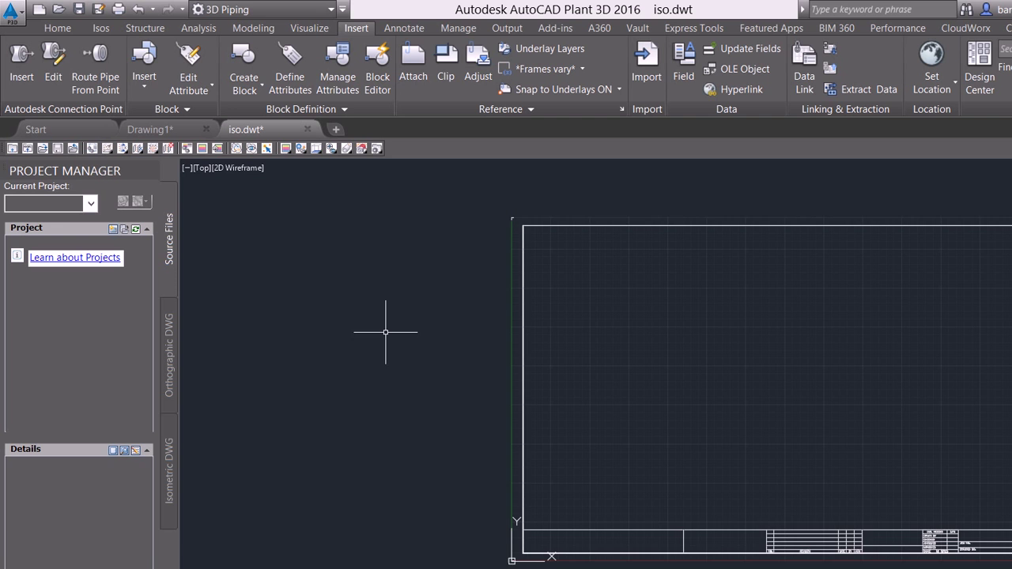
pyautogui.middleClick(385, 332)
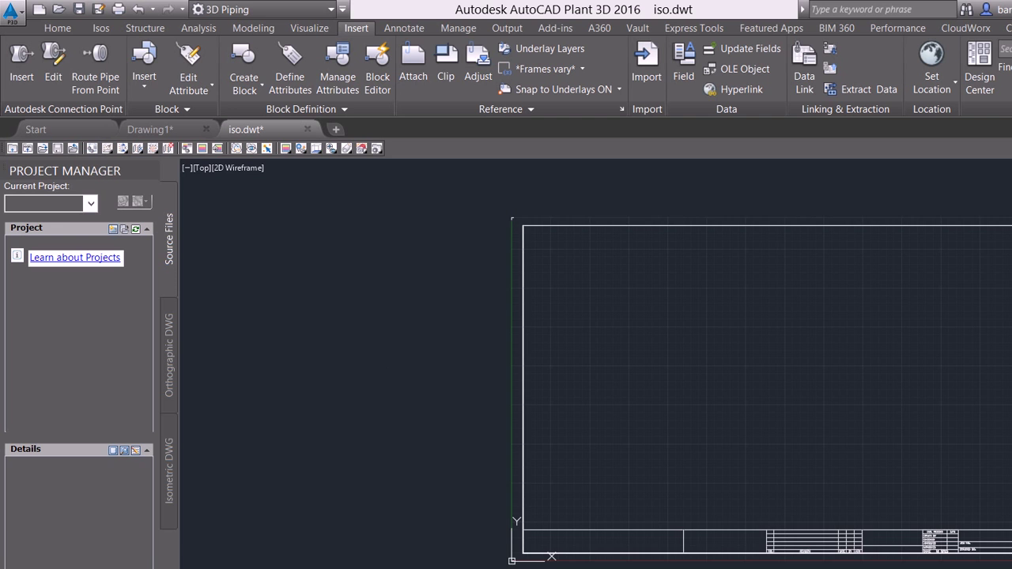
pyautogui.click(63, 8)
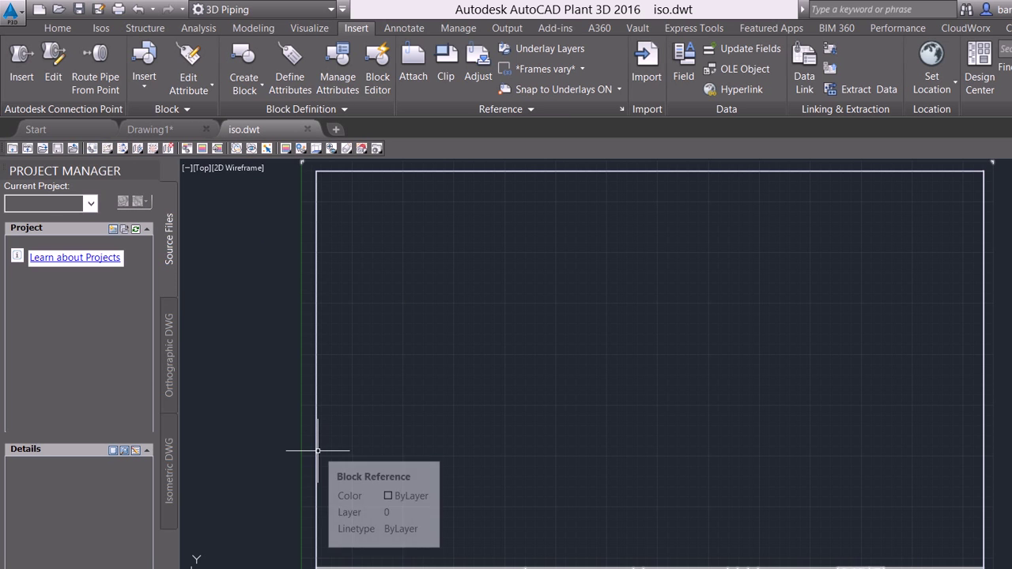
# Select and deselect the sheet border, save iso.dwt again, and close it
pyautogui.click(54, 28)
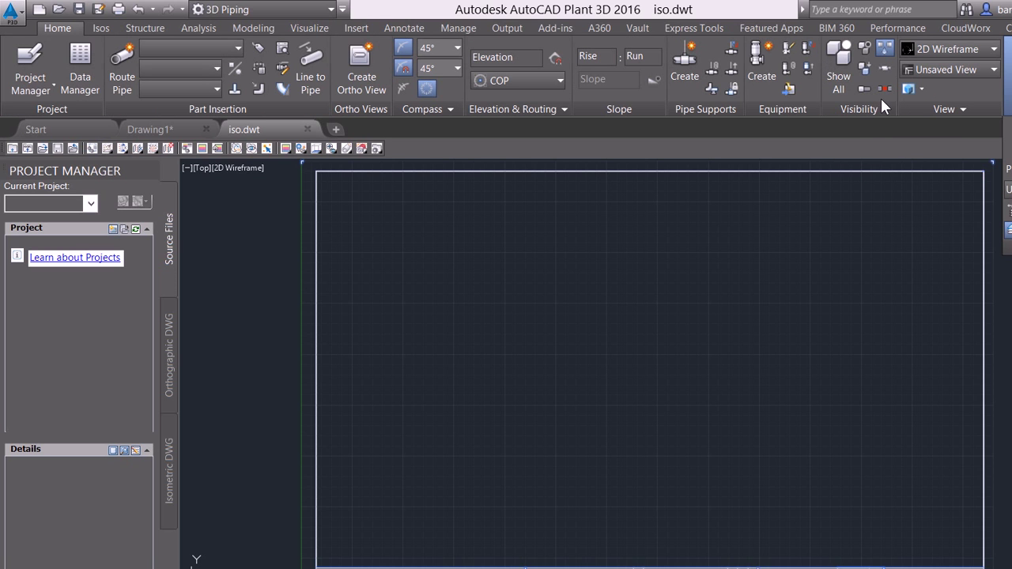
pyautogui.click(917, 449)
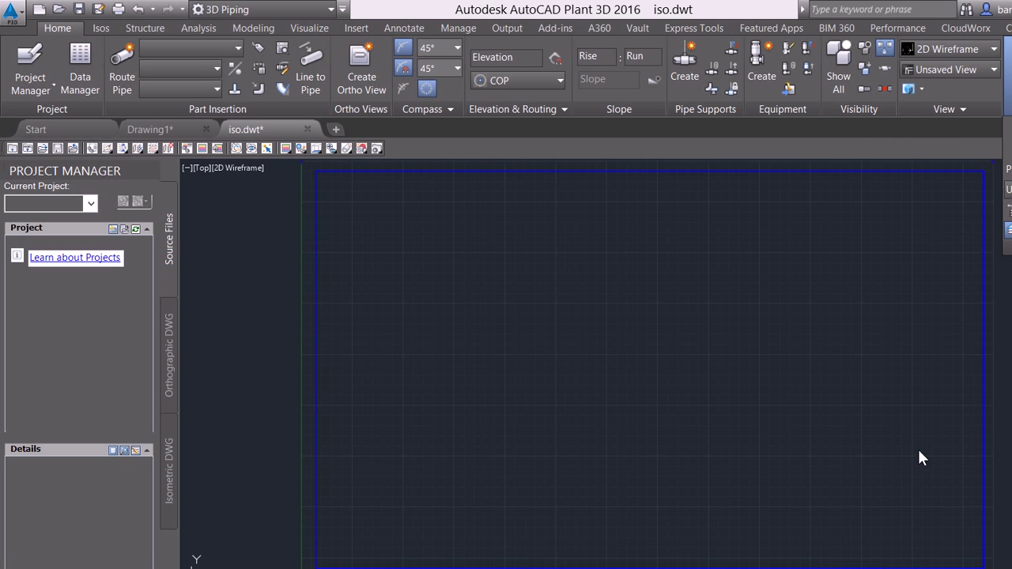
pyautogui.press('Escape')
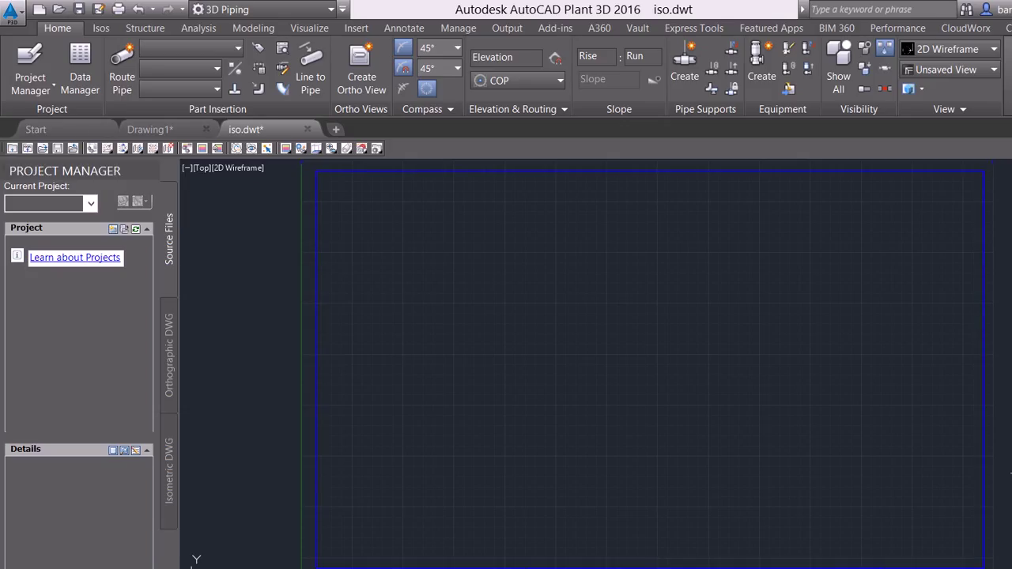
pyautogui.click(79, 9)
pyautogui.click(307, 128)
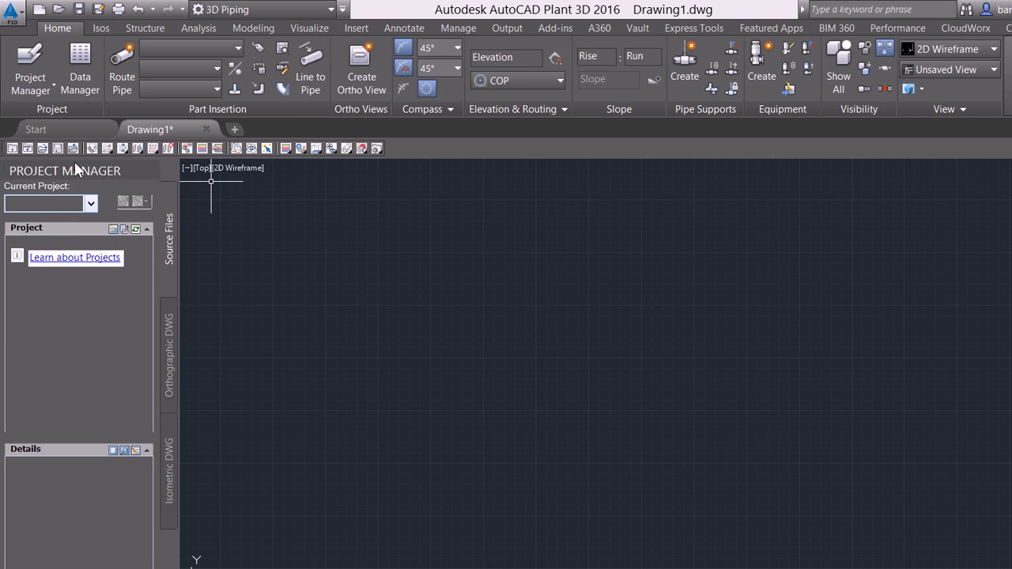
# Make New ISO Style the current project
pyautogui.hotkey('alt', 'Down')
pyautogui.press('Down')
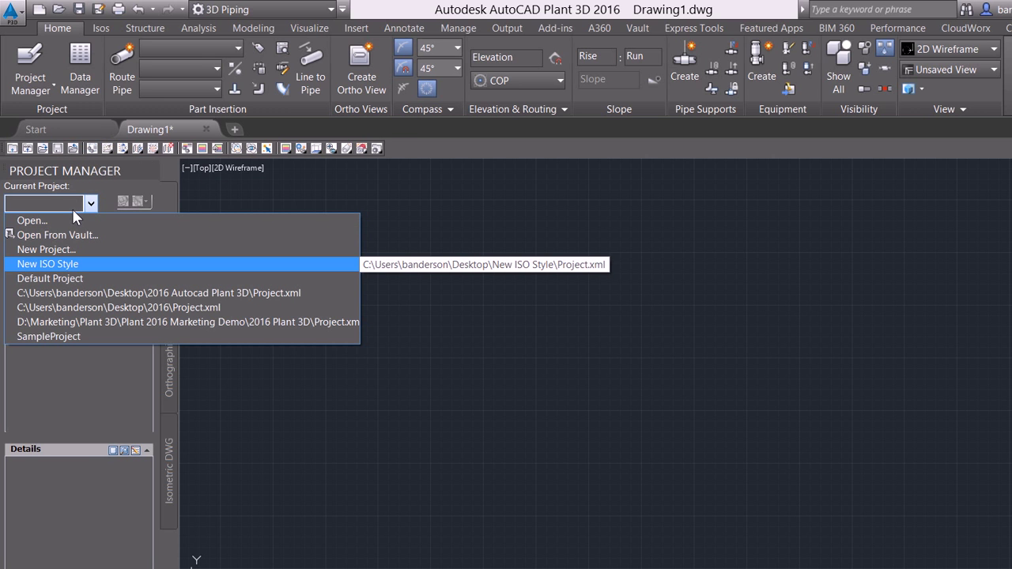
pyautogui.press('Return')
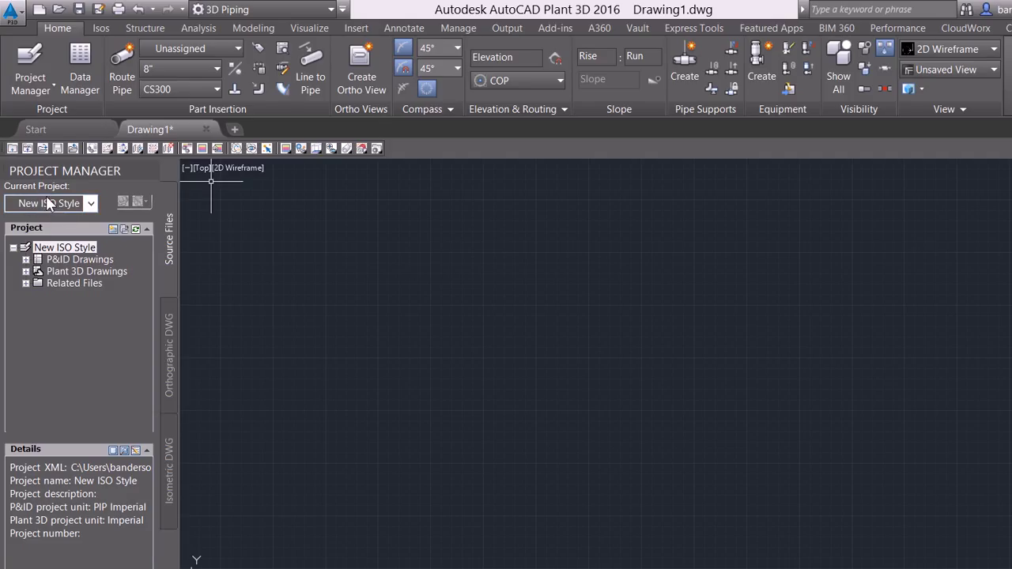
# Open the project's Properties at Isometric DWG Settings > Title Block and Display
pyautogui.rightClick(57, 248)
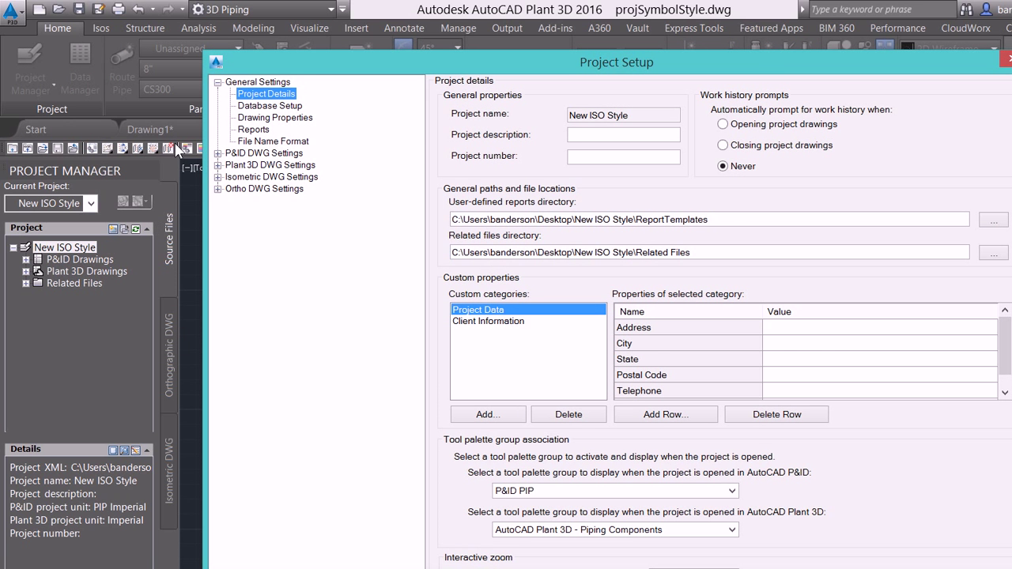
pyautogui.click(217, 177)
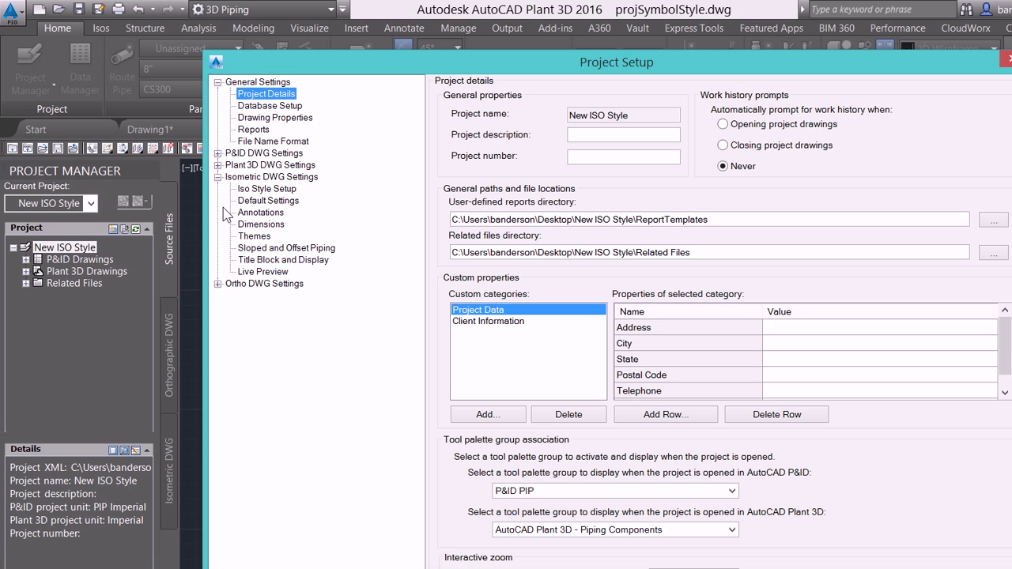
pyautogui.click(283, 259)
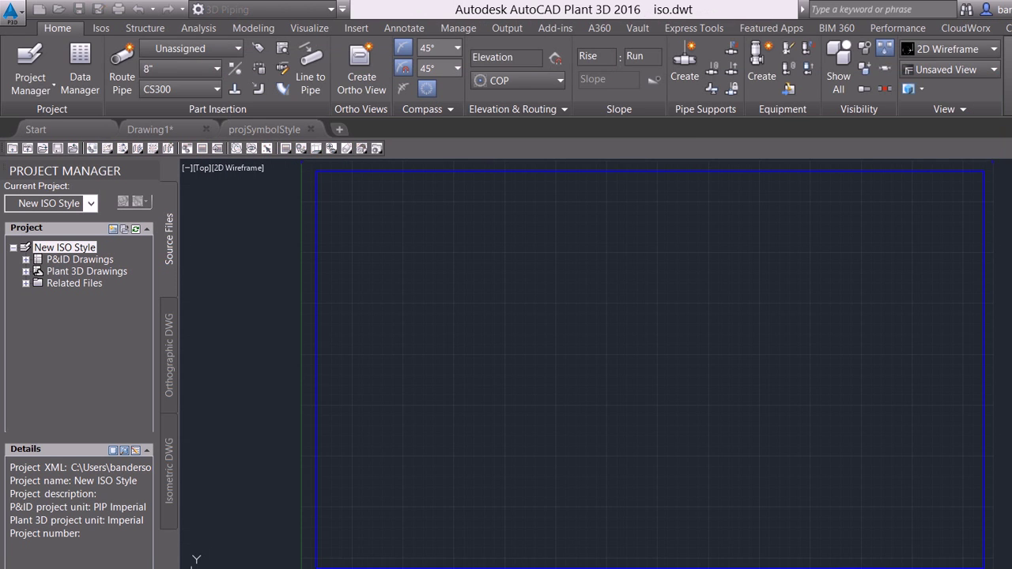
# Crossing-select the green hatch on the iso sheet and delete it
pyautogui.click(629, 479)
pyautogui.click(310, 335)
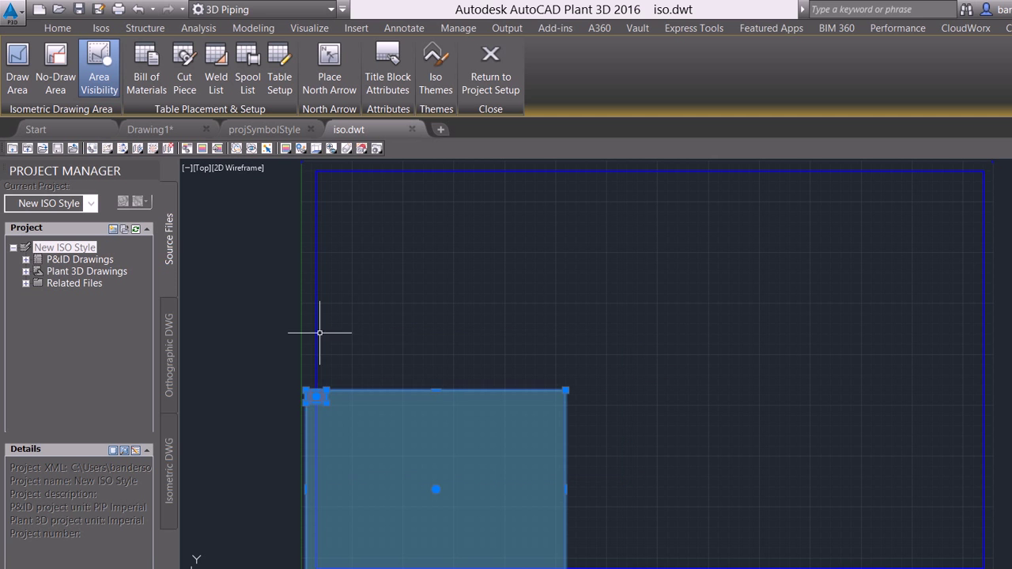
pyautogui.press('Delete')
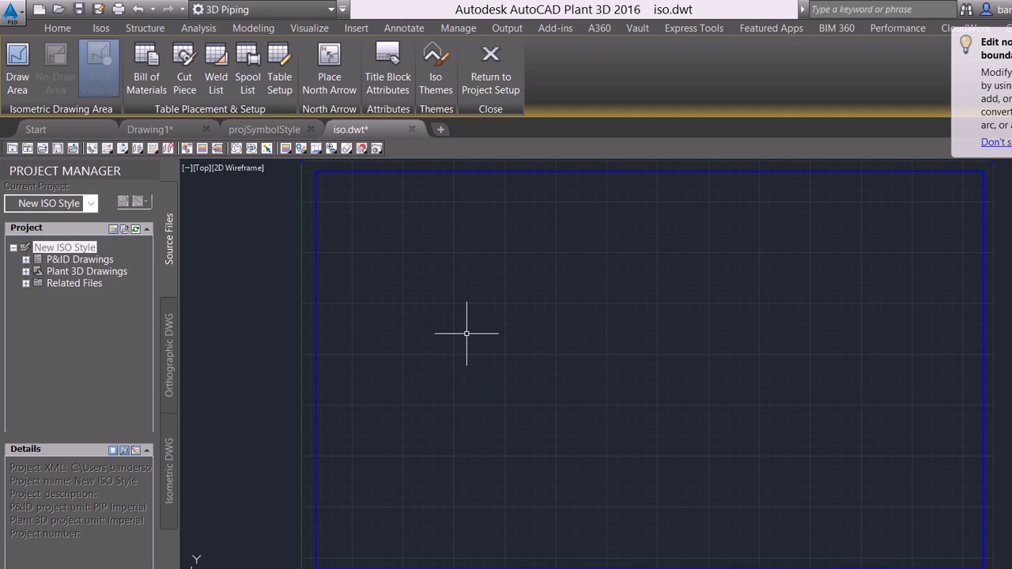
# Open the title block in the Block Editor
pyautogui.scroll(-2, 492, 338)
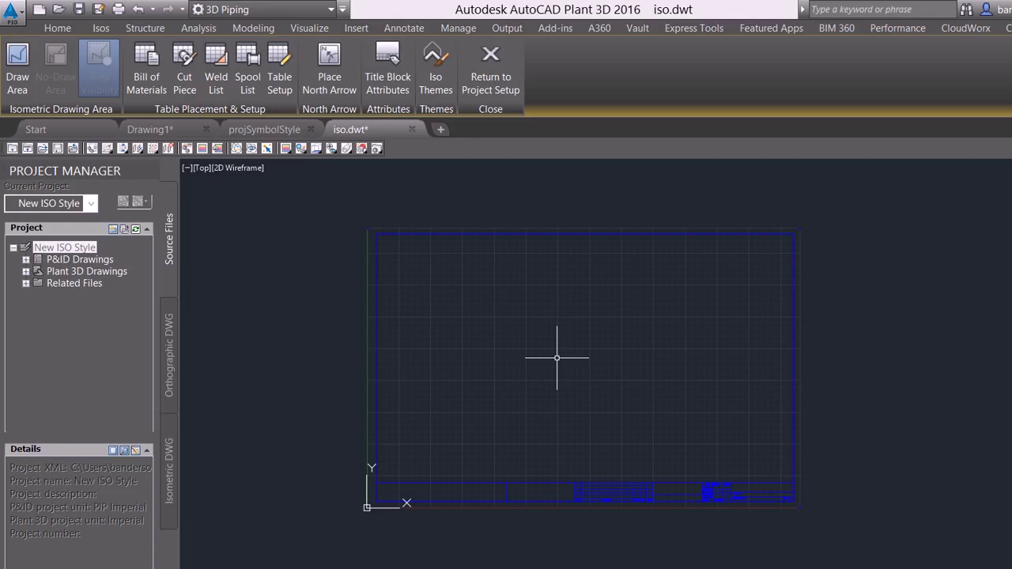
pyautogui.scroll(5, 718, 506)
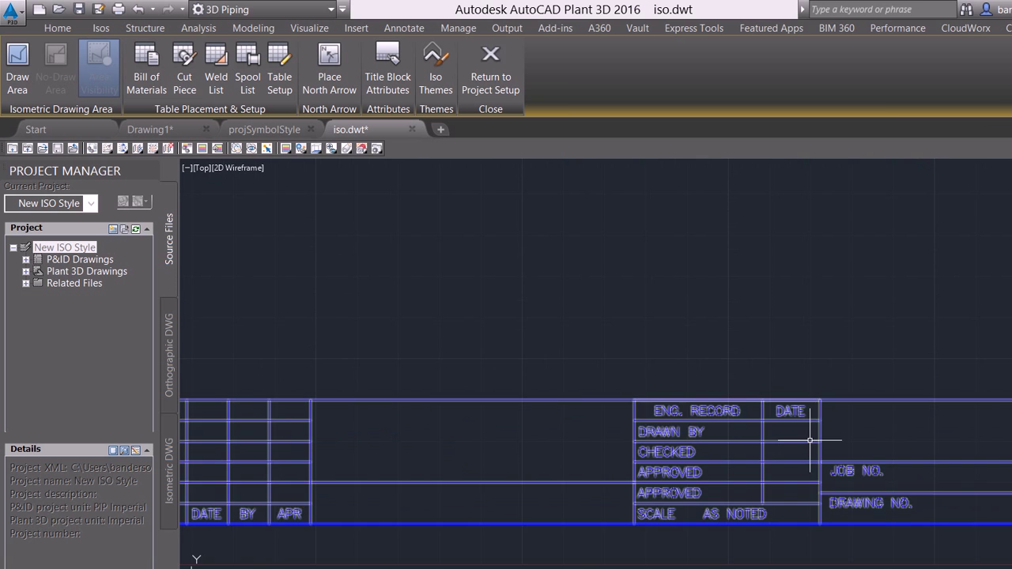
pyautogui.click(810, 440)
pyautogui.rightClick(809, 441)
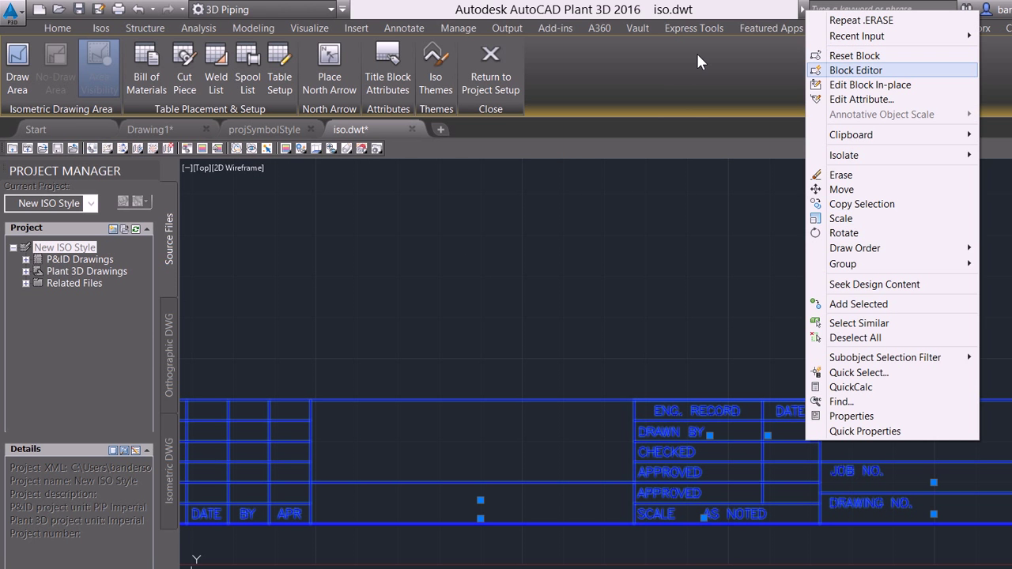
pyautogui.press('Return')
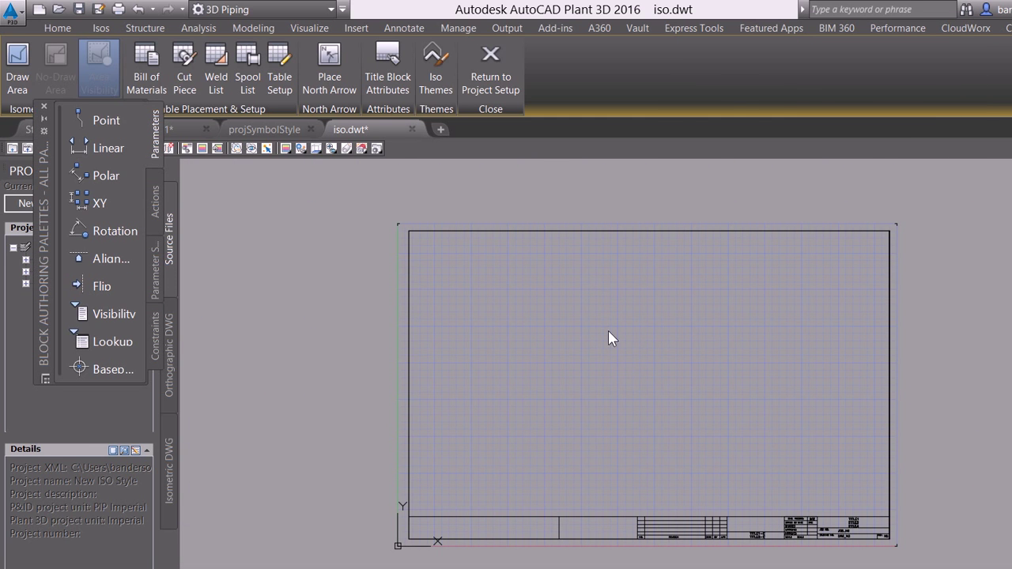
# Grip-stretch the vertical title block divider up to the top border
pyautogui.scroll(5, 779, 525)
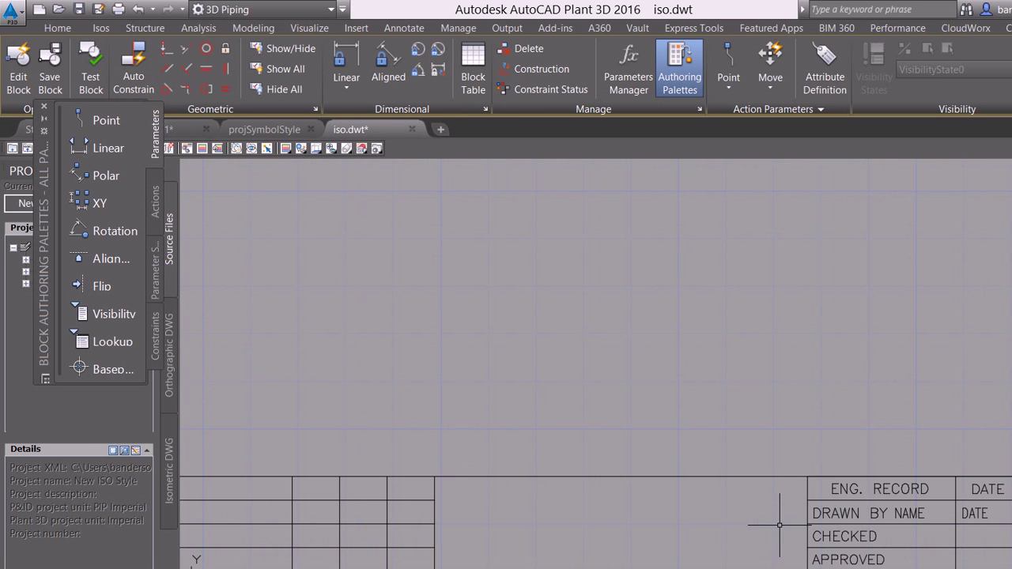
pyautogui.scroll(-5, 697, 513)
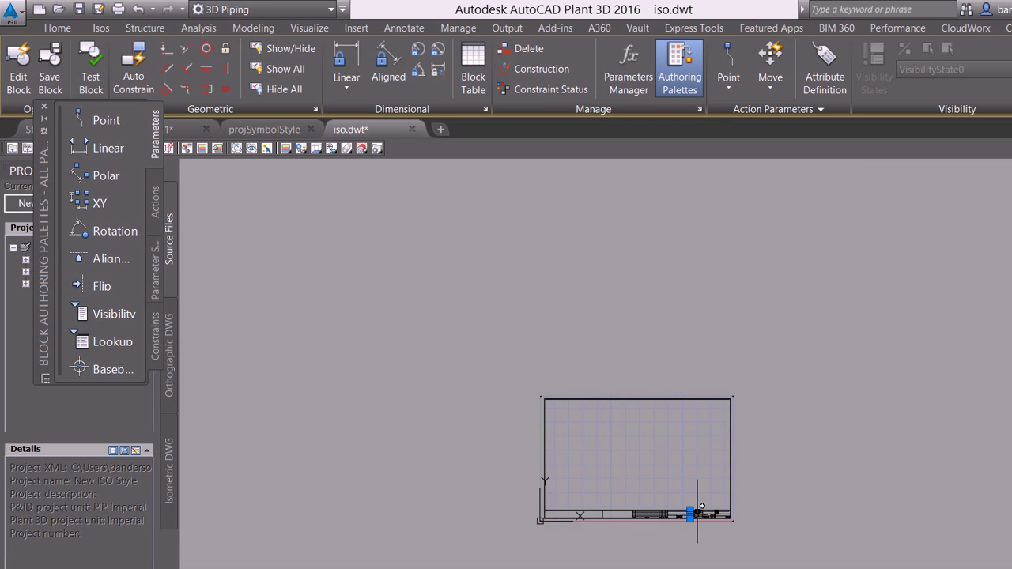
pyautogui.scroll(4, 697, 512)
pyautogui.click(695, 511)
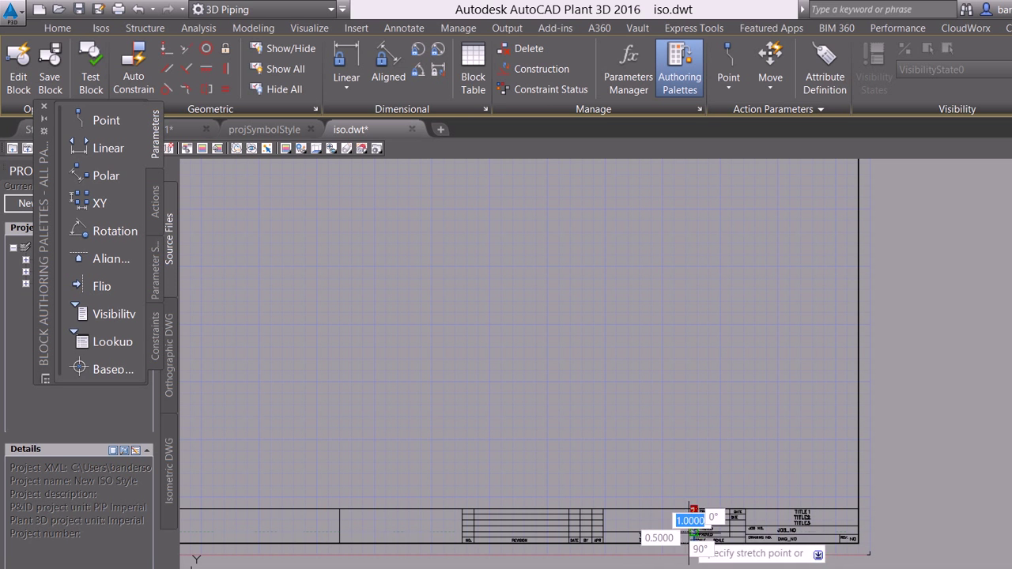
pyautogui.click(693, 510)
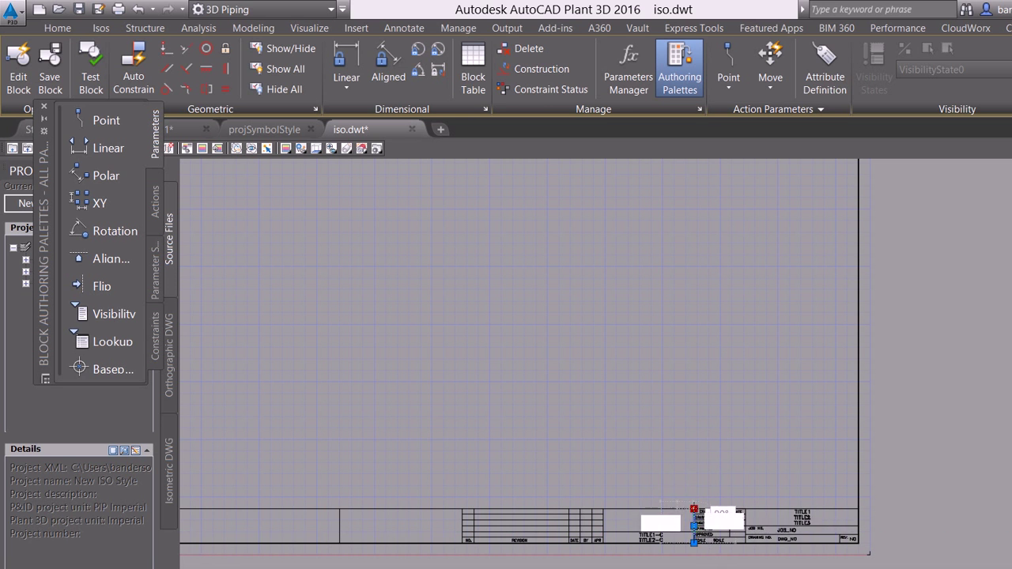
pyautogui.scroll(-3, 693, 512)
pyautogui.click(757, 364)
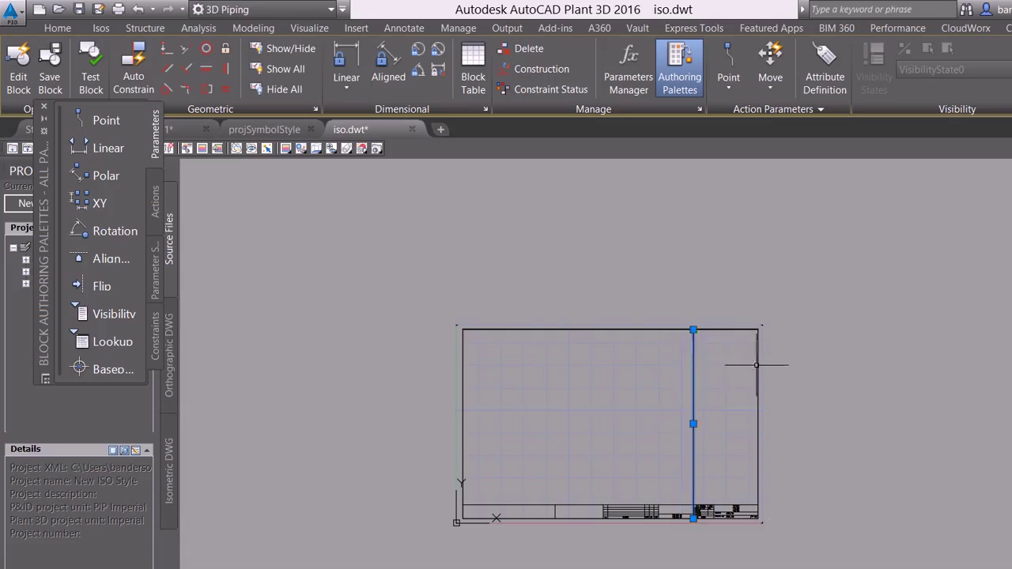
pyautogui.press('Escape')
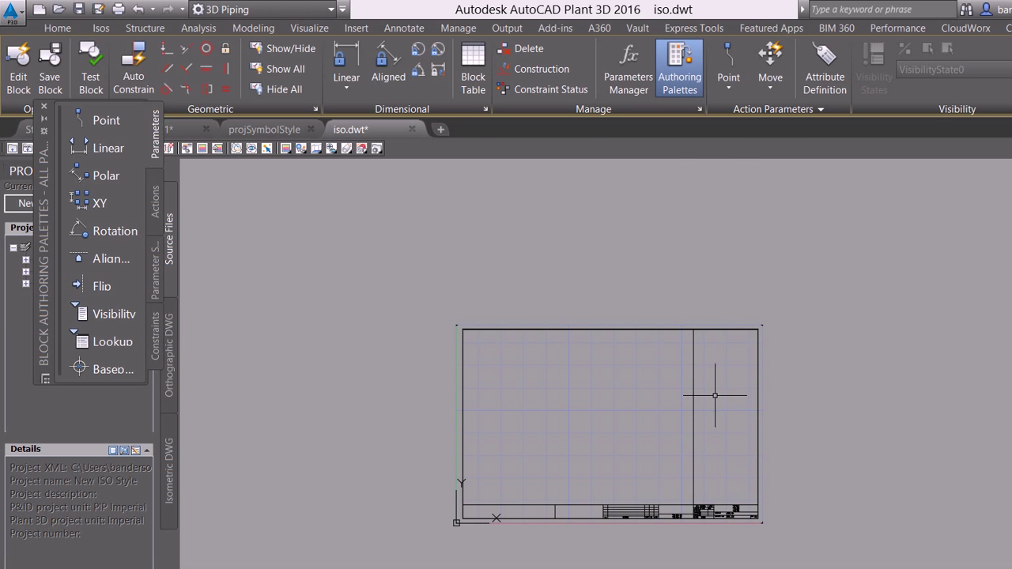
# Close the Block Editor and save the changes to the title block
pyautogui.click(1007, 71)
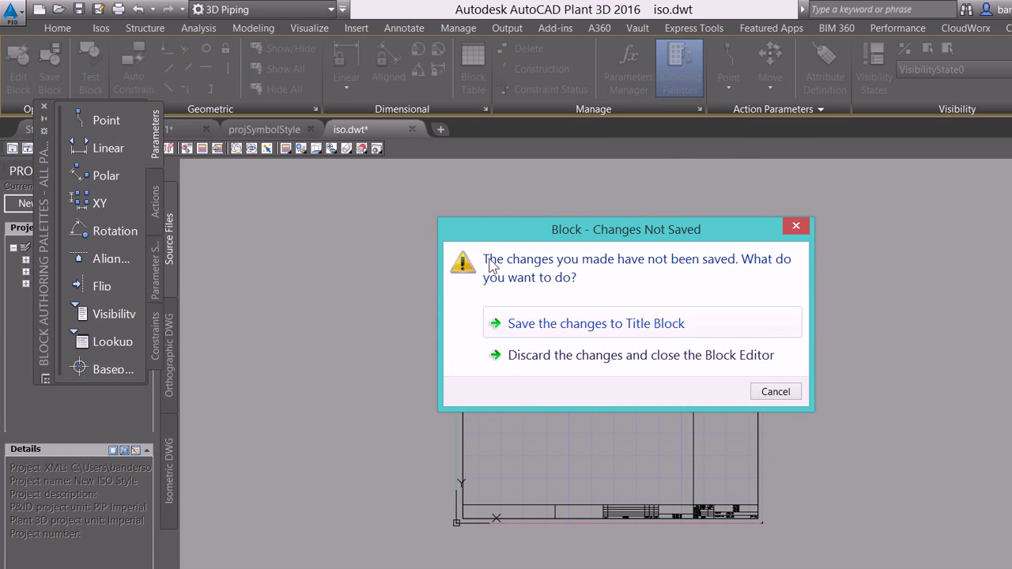
pyautogui.click(619, 322)
pyautogui.scroll(-5, 780, 469)
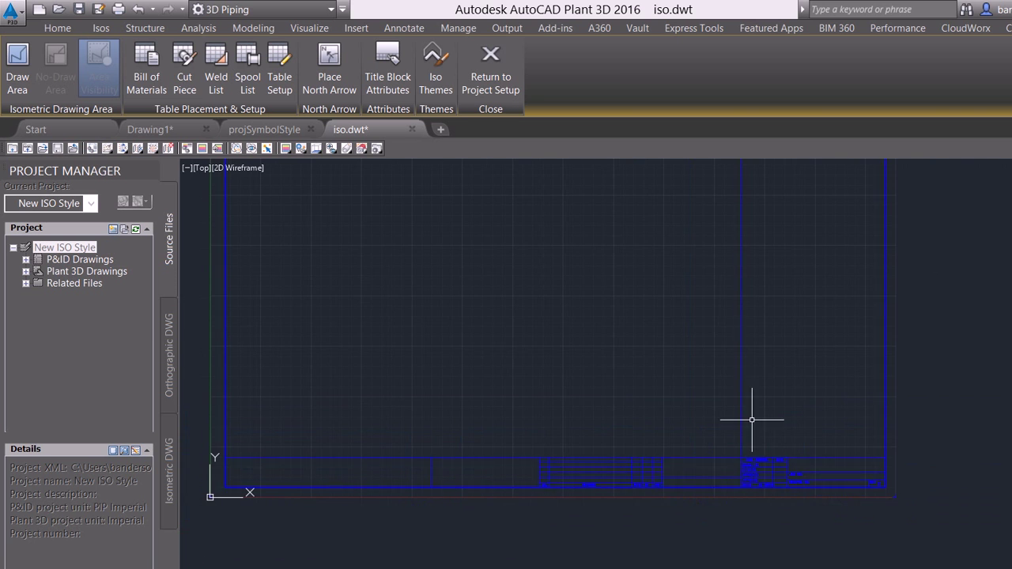
pyautogui.moveTo(669, 350); pyautogui.dragTo(761, 438, button='middle')
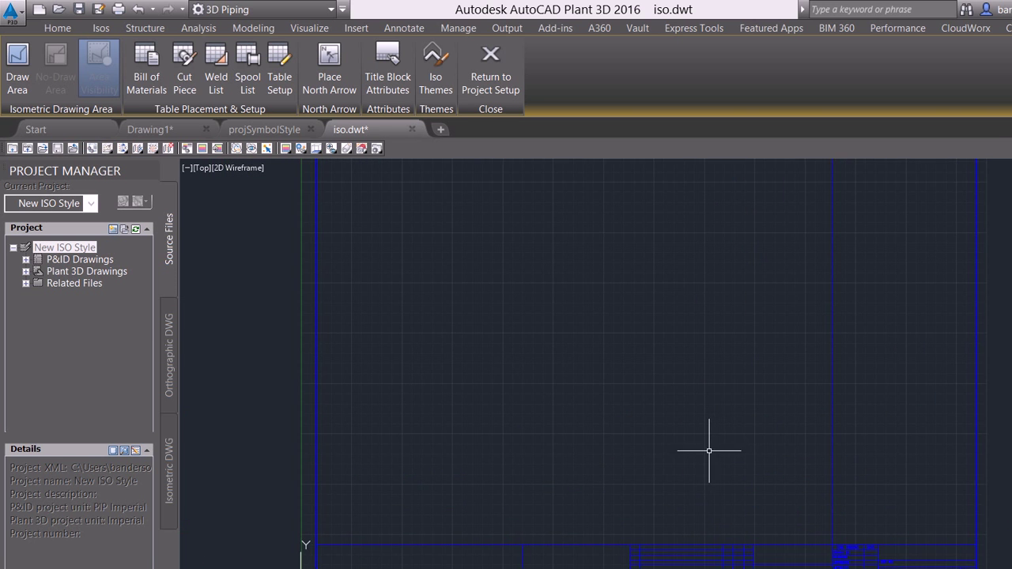
pyautogui.scroll(-2, 712, 446)
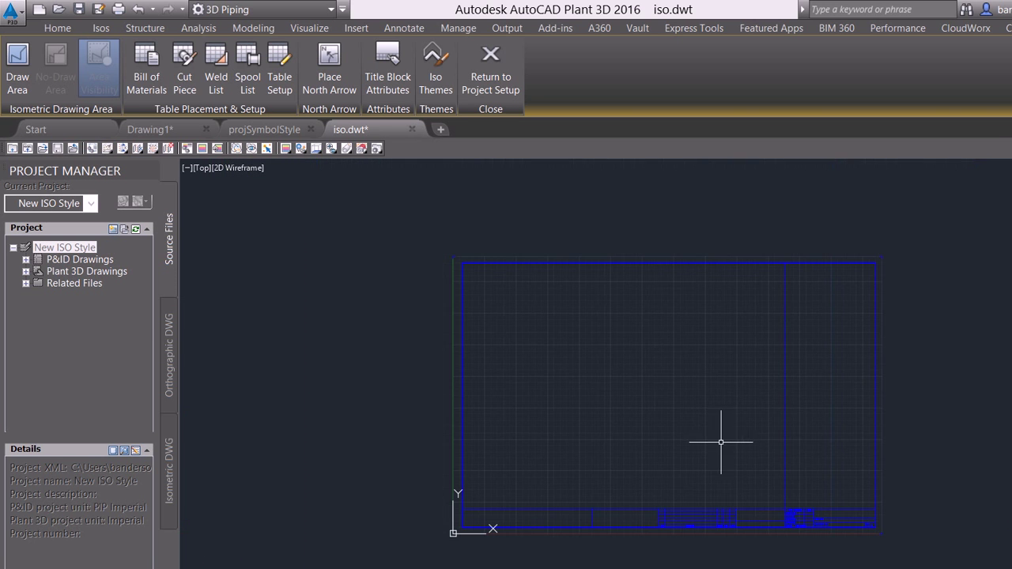
# Draw the isometric Draw Area rectangle from the border's top-left to its opposite corner
pyautogui.click(17, 53)
pyautogui.scroll(2, 490, 278)
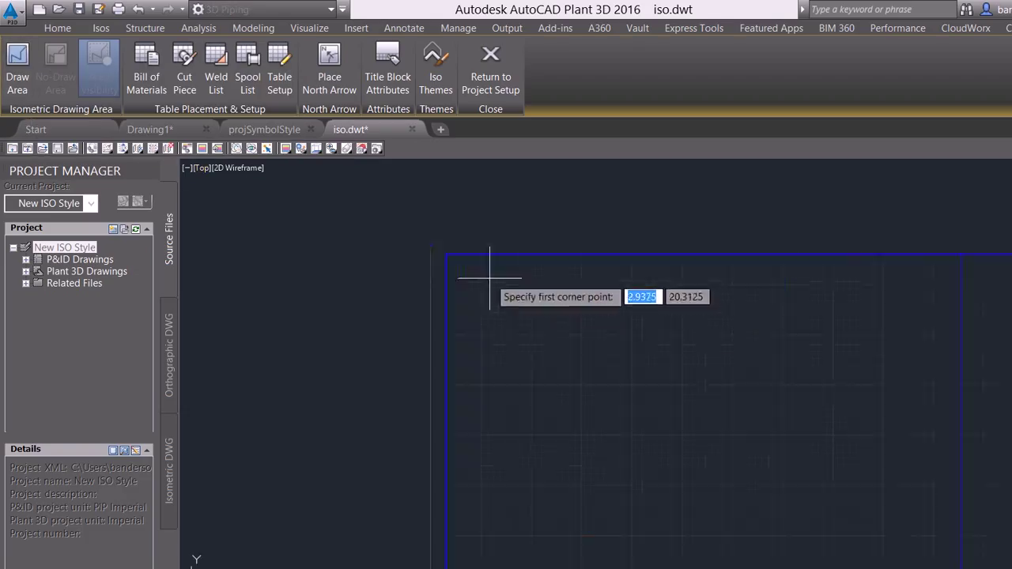
pyautogui.scroll(3, 489, 279)
pyautogui.scroll(-1, 316, 198)
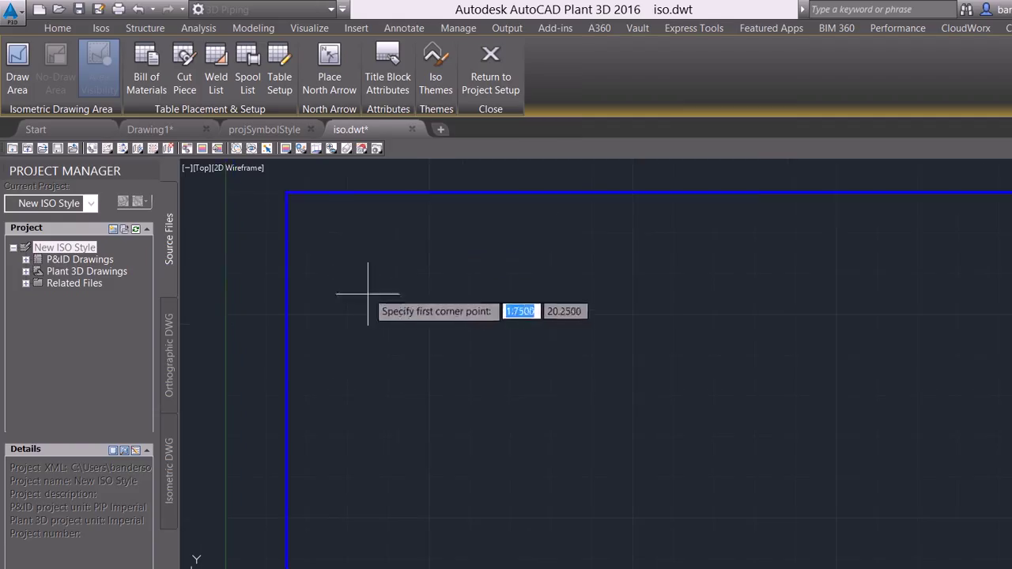
pyautogui.click(317, 223)
pyautogui.scroll(-5, 413, 266)
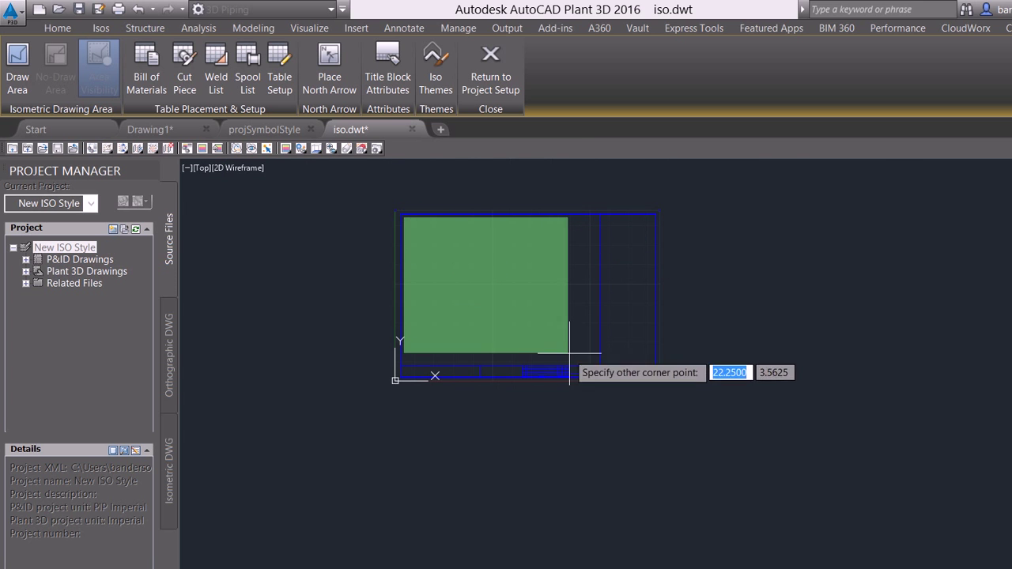
pyautogui.scroll(8, 598, 361)
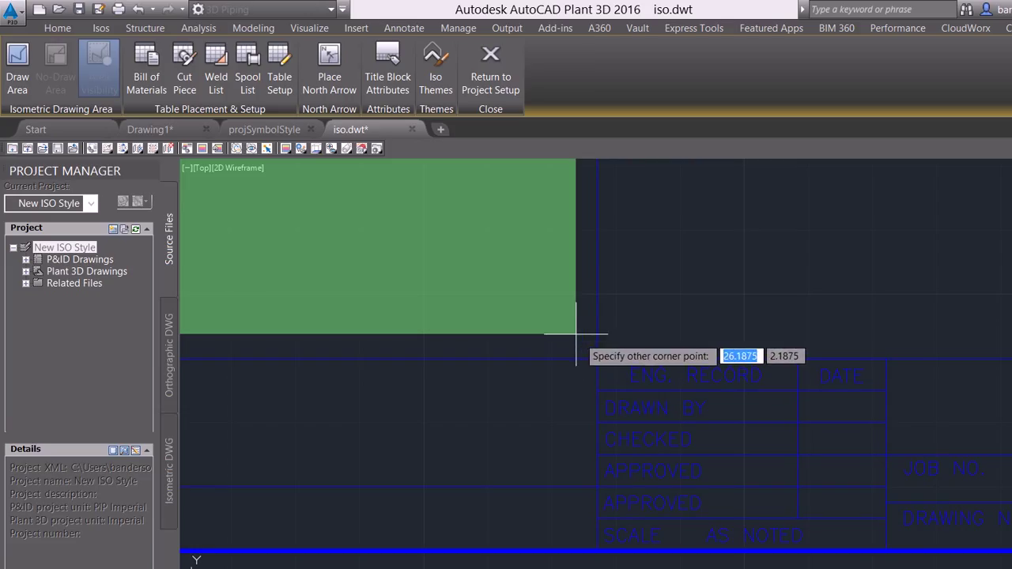
pyautogui.click(575, 333)
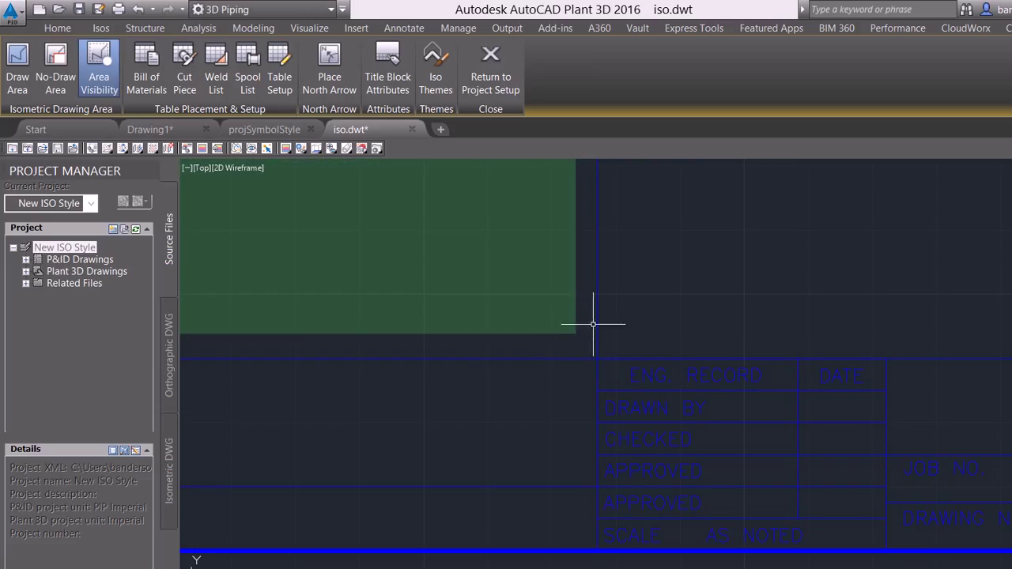
# Zoom and pan to check the green draw area's top-left corner
pyautogui.scroll(-5, 577, 414)
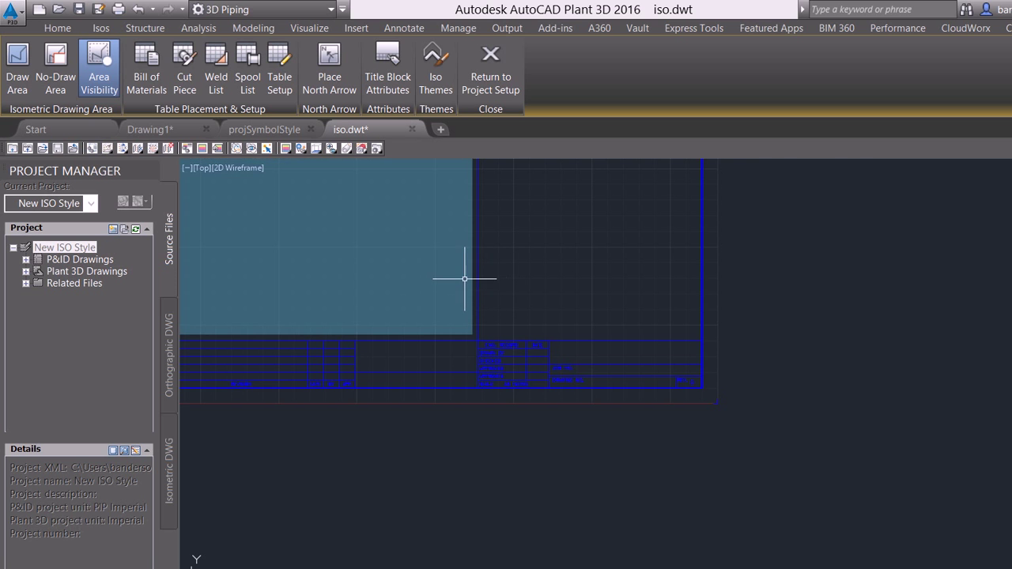
pyautogui.scroll(2, 475, 273)
pyautogui.scroll(4, 475, 272)
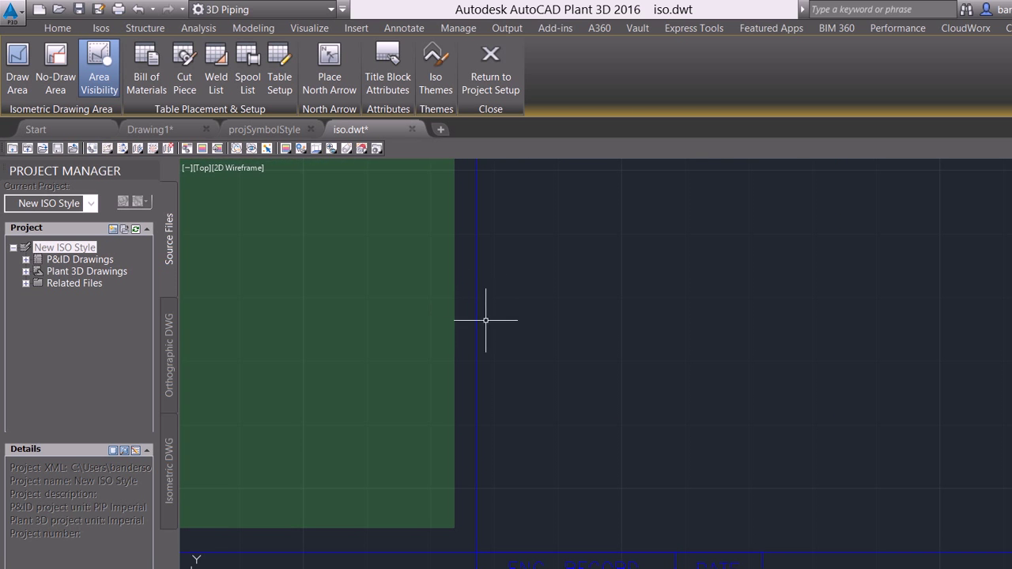
pyautogui.scroll(-6, 856, 498)
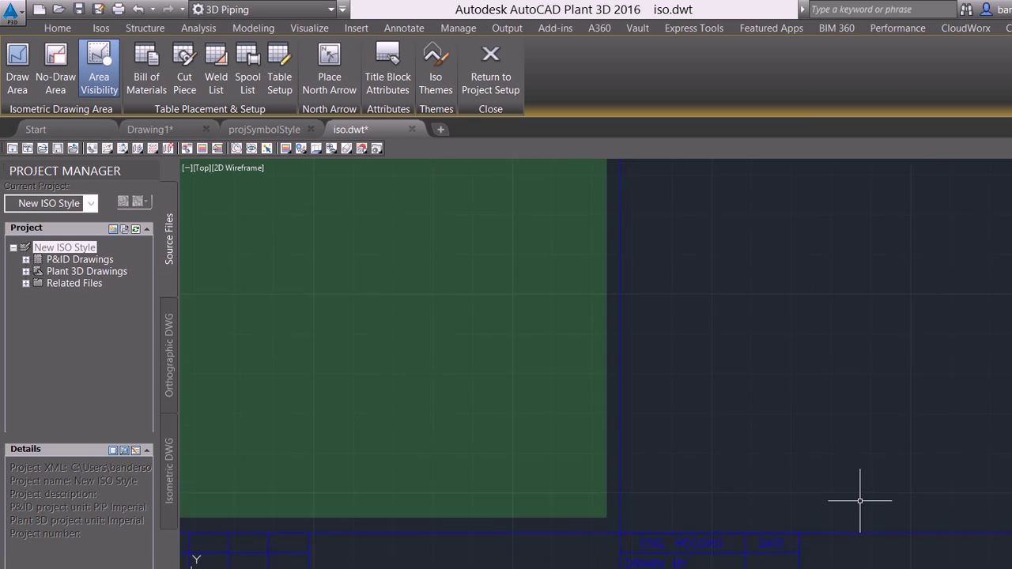
pyautogui.scroll(-8, 855, 498)
pyautogui.moveTo(632, 345); pyautogui.dragTo(578, 406, button='middle')
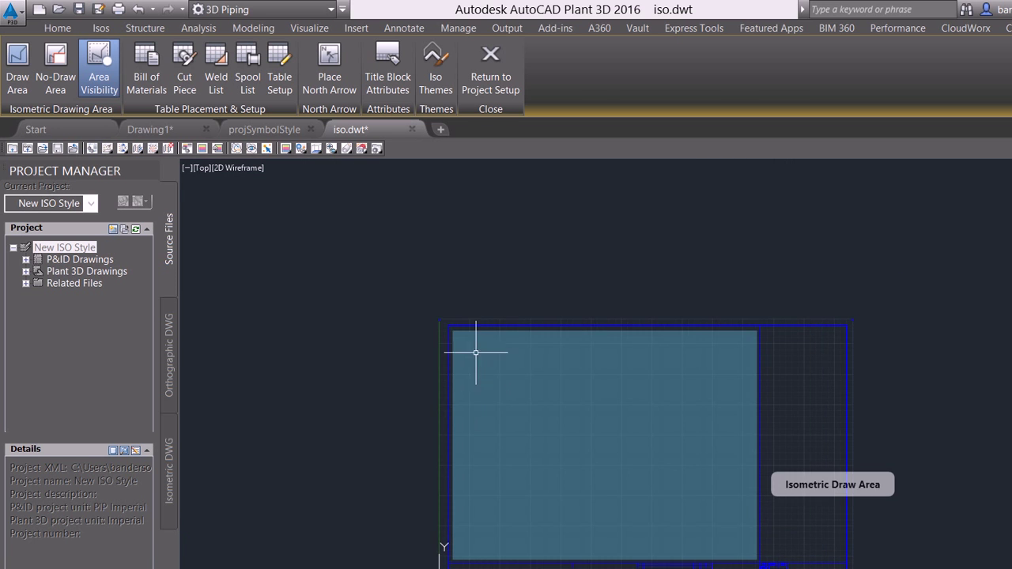
pyautogui.scroll(2, 477, 345)
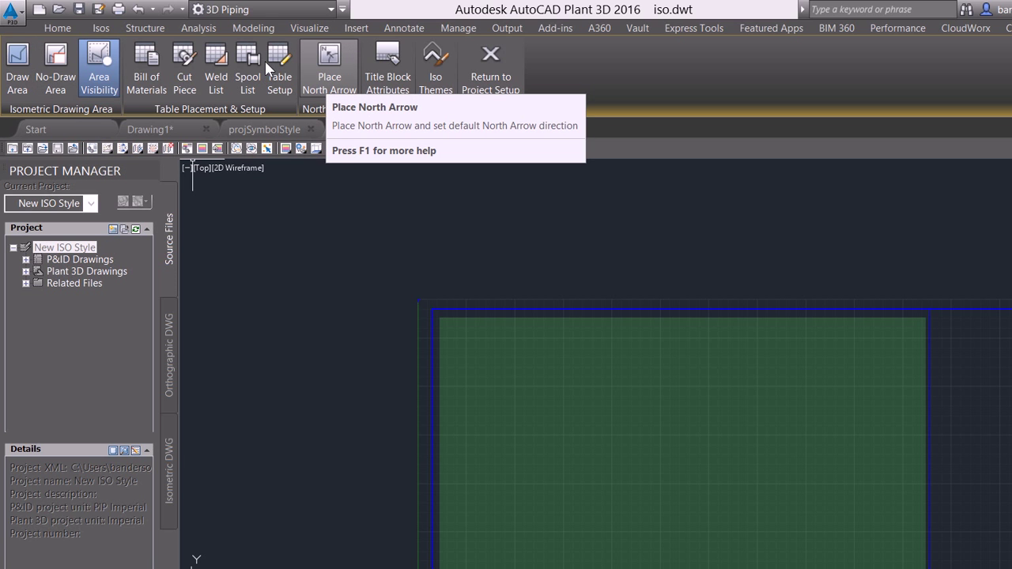
# Place an upper-left north arrow at the draw area's top-left corner
pyautogui.click(329, 63)
pyautogui.press('Down')
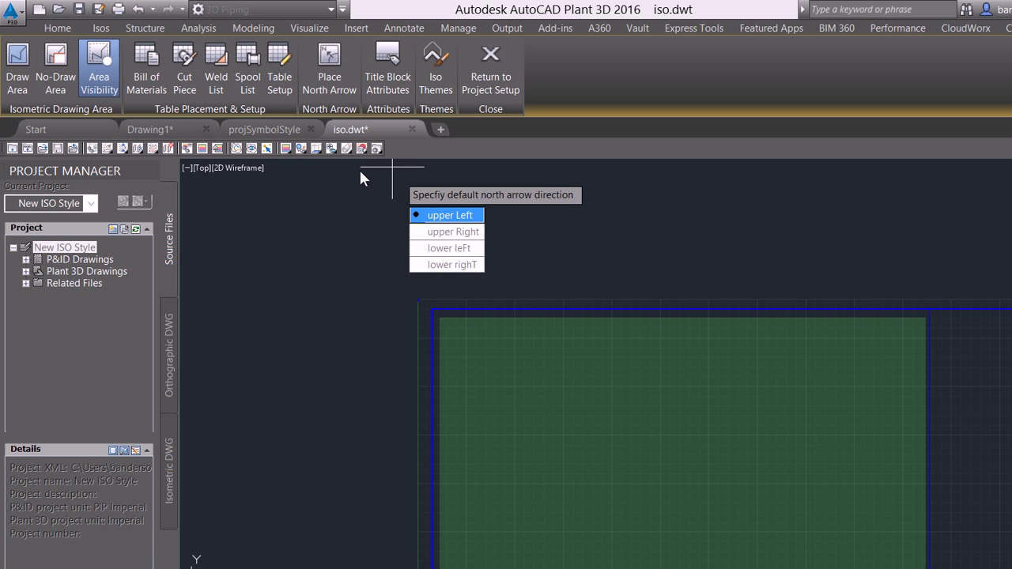
pyautogui.press('Return')
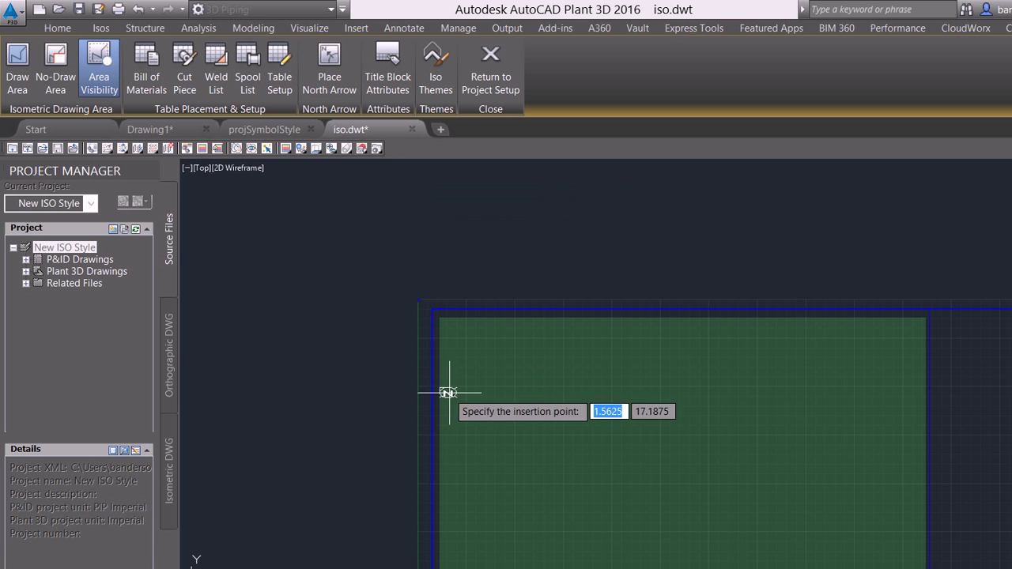
pyautogui.scroll(2, 451, 332)
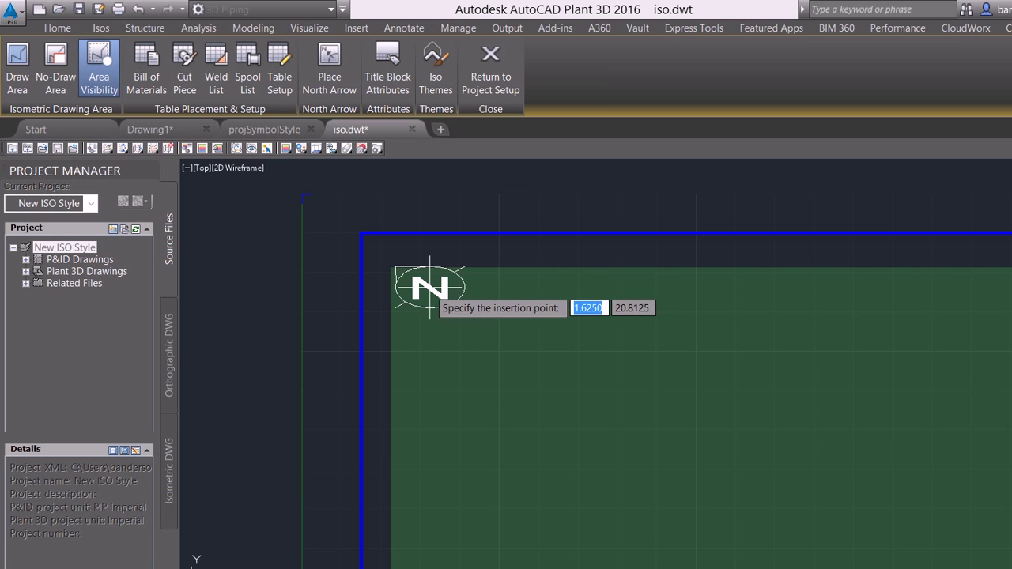
pyautogui.click(430, 286)
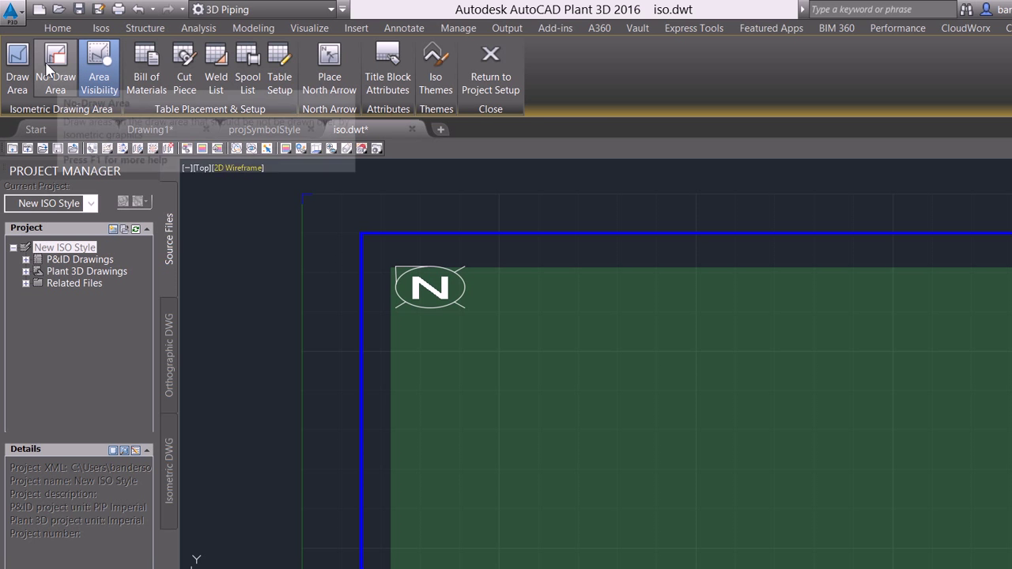
# Define a no-draw area around the north arrow with two corners
pyautogui.click(45, 61)
pyautogui.click(361, 232)
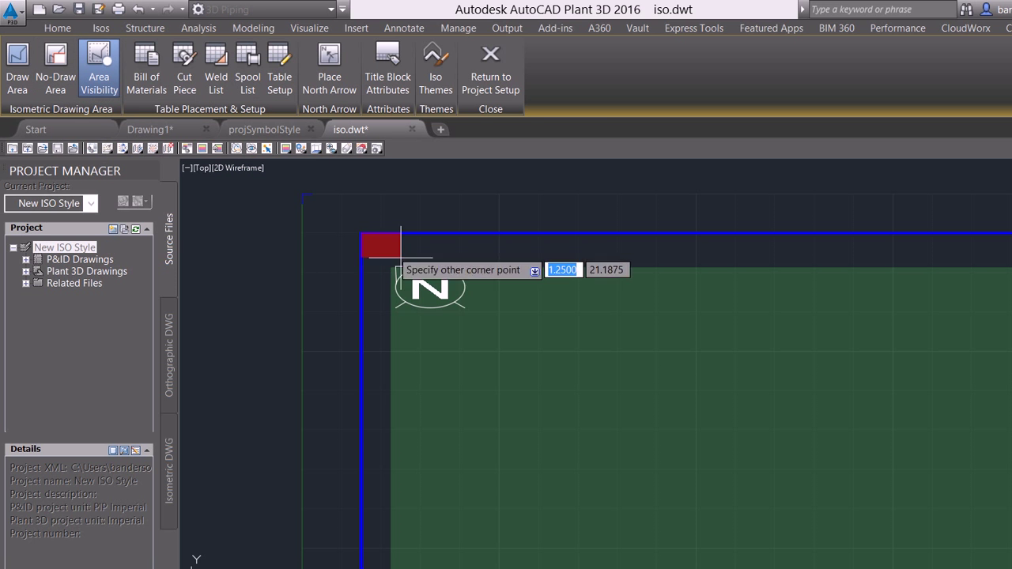
pyautogui.click(499, 331)
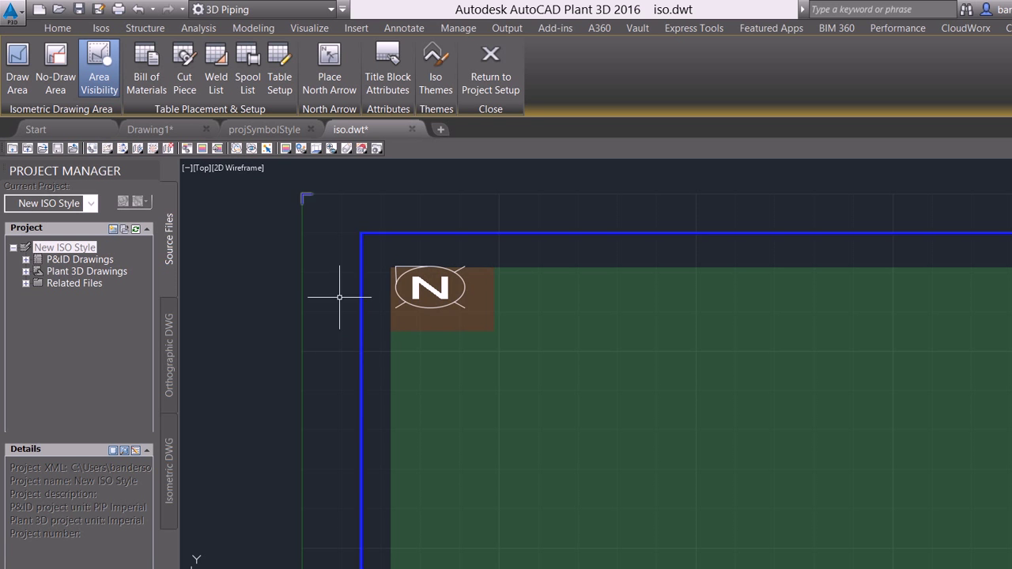
pyautogui.scroll(-5, 355, 228)
pyautogui.scroll(3, 336, 273)
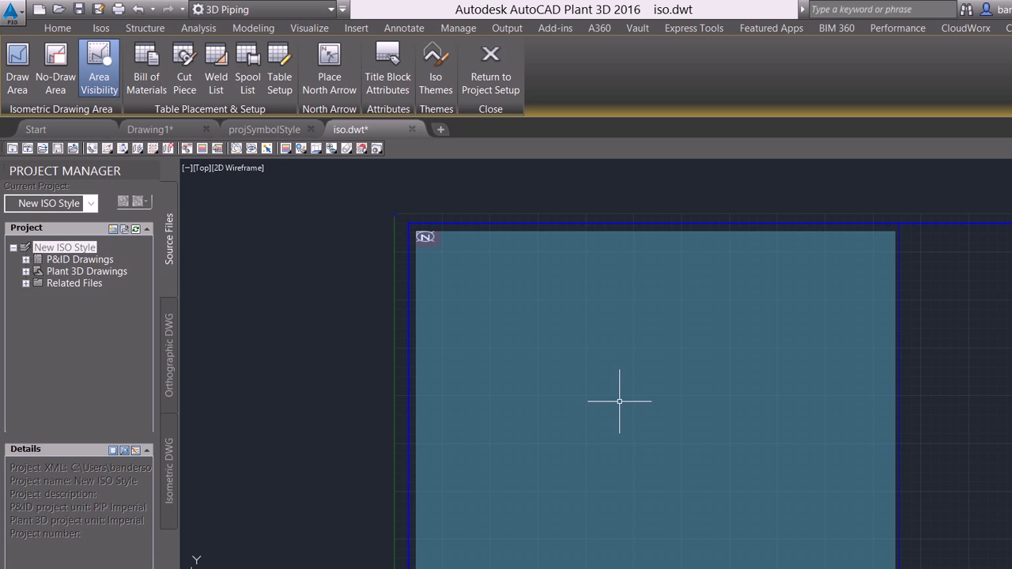
pyautogui.scroll(4, 450, 236)
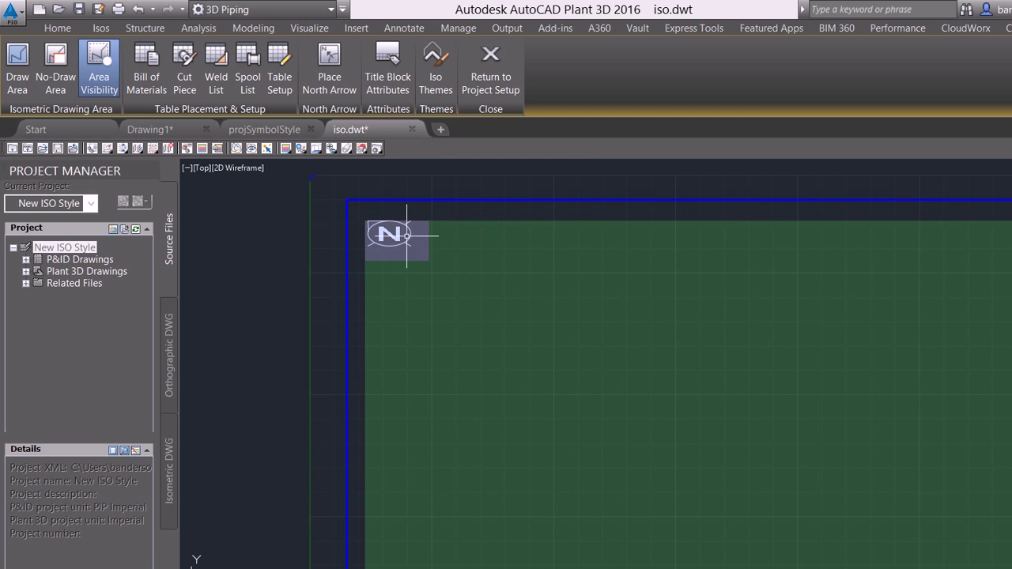
pyautogui.scroll(-5, 407, 222)
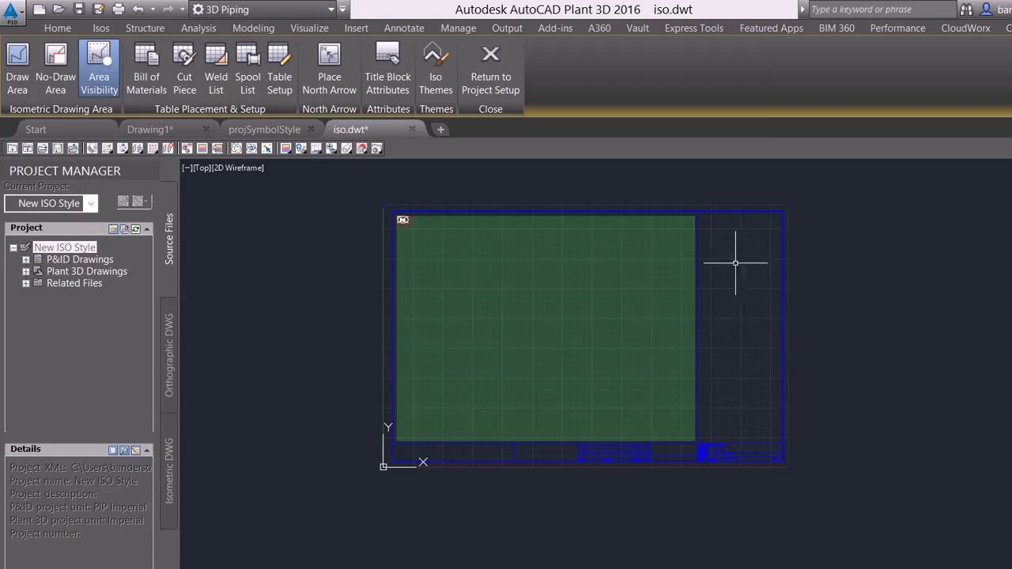
pyautogui.moveTo(765, 246); pyautogui.dragTo(671, 296, button='middle')
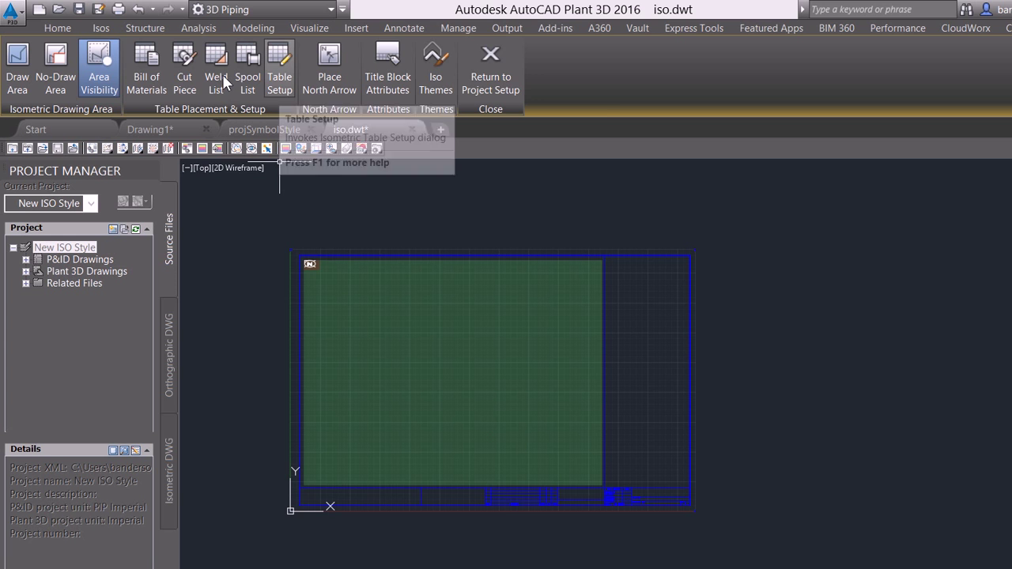
pyautogui.click(279, 69)
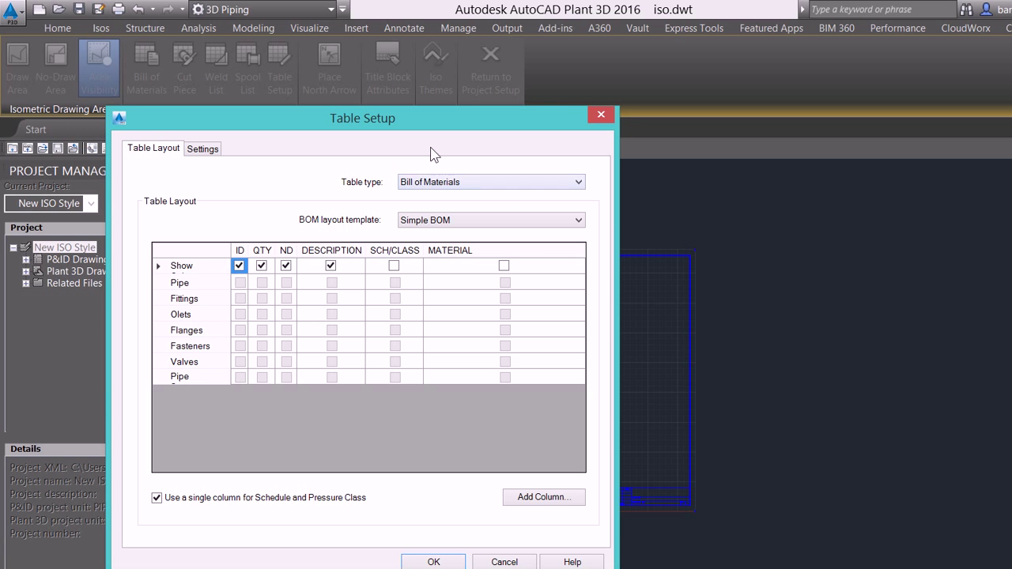
pyautogui.click(429, 182)
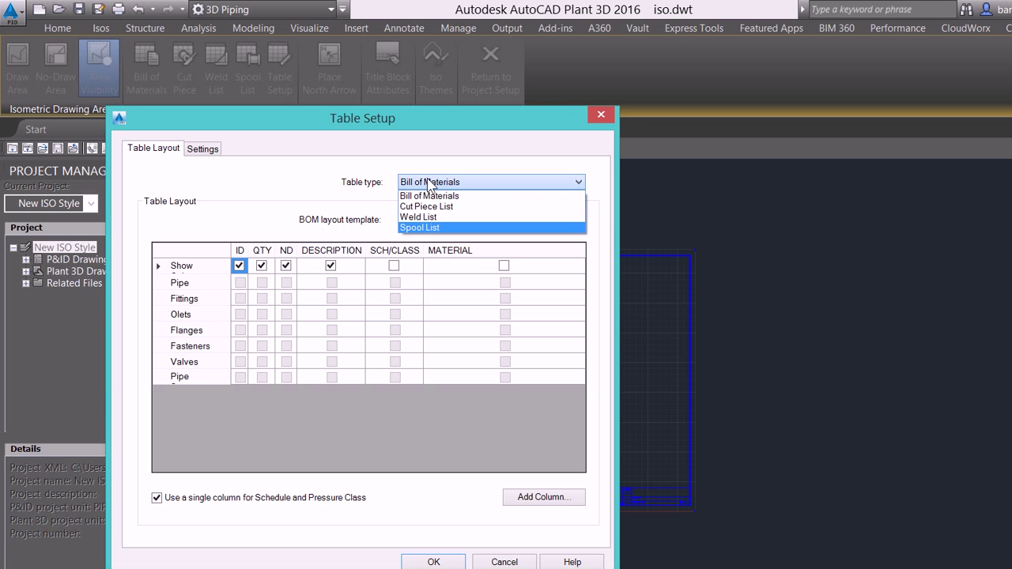
pyautogui.press('Up')
pyautogui.press('Up')
pyautogui.press('Return')
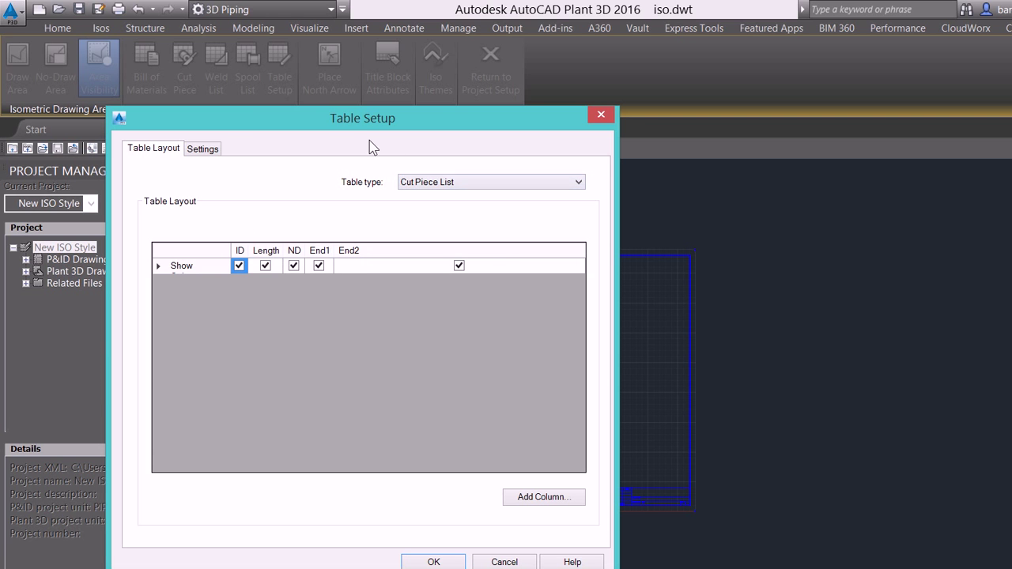
pyautogui.hotkey('alt', 'Down')
pyautogui.press('Down')
pyautogui.press('Return')
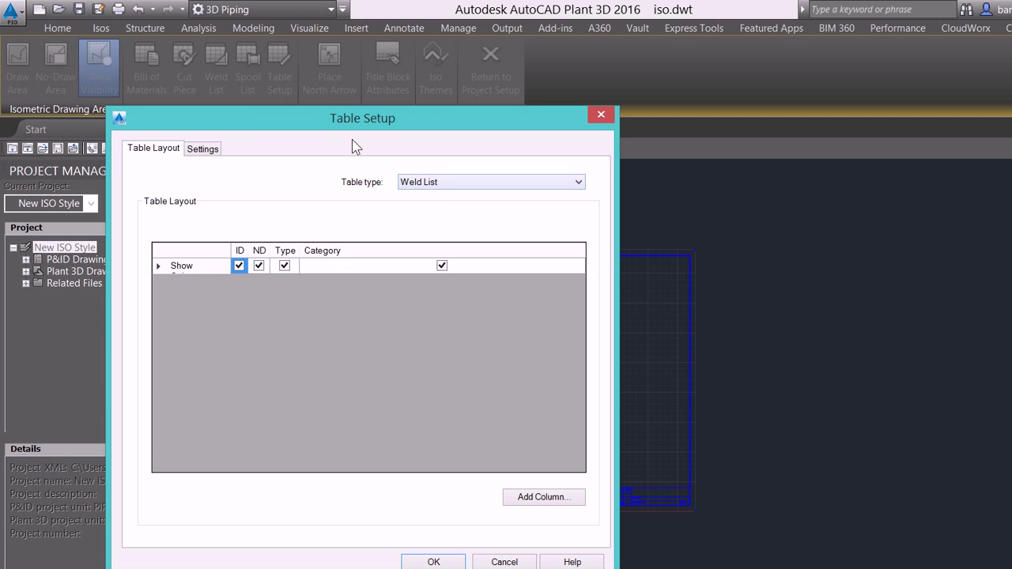
pyautogui.hotkey('alt', 'Down')
pyautogui.press('Up')
pyautogui.press('Return')
pyautogui.hotkey('alt', 'a')
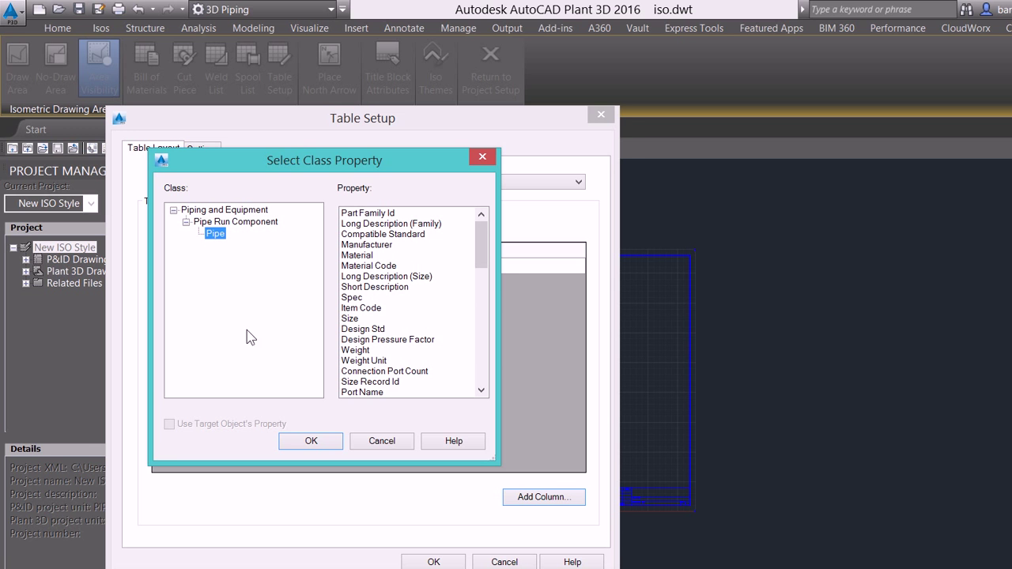
pyautogui.press('Escape')
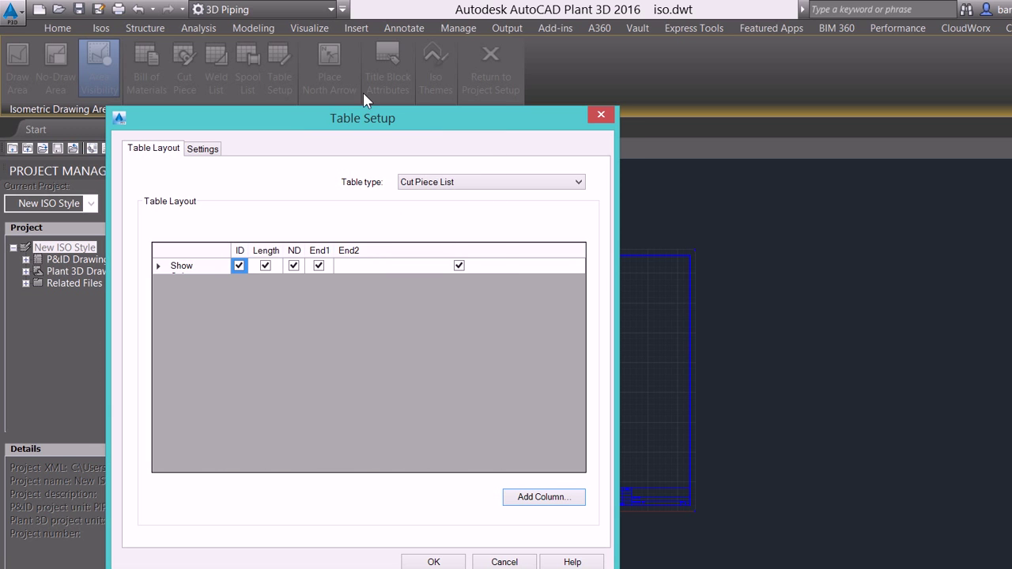
pyautogui.hotkey('alt', 'Down')
pyautogui.press('Up')
pyautogui.press('Return')
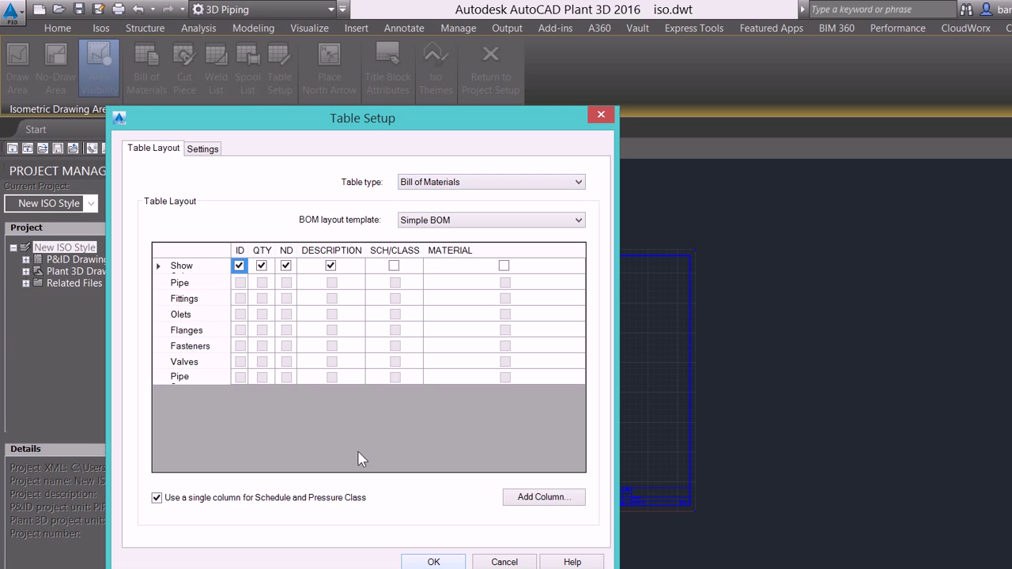
pyautogui.press('Return')
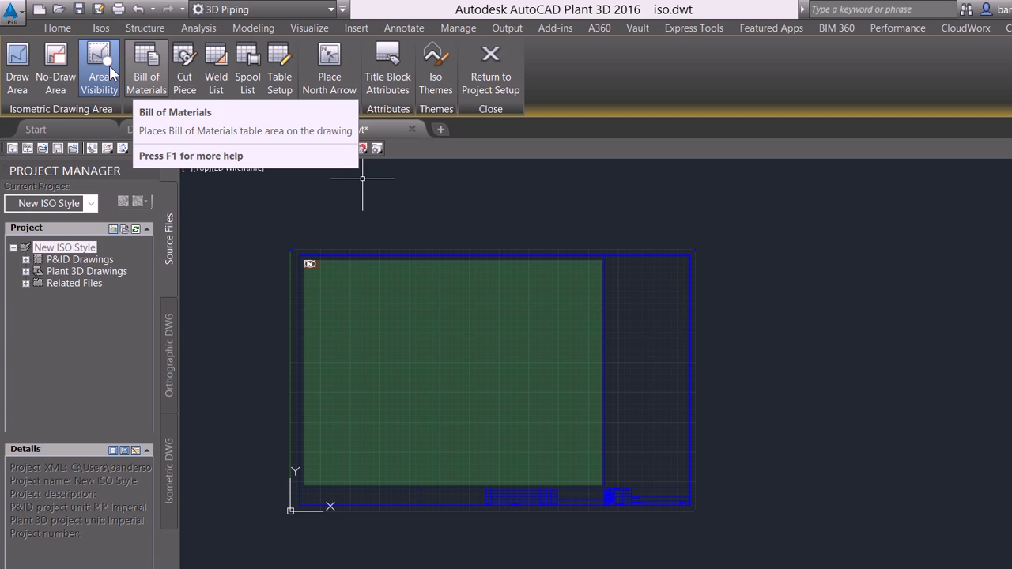
# Cancel the first Bill of Materials placement attempt and dock the floating command line
pyautogui.click(146, 70)
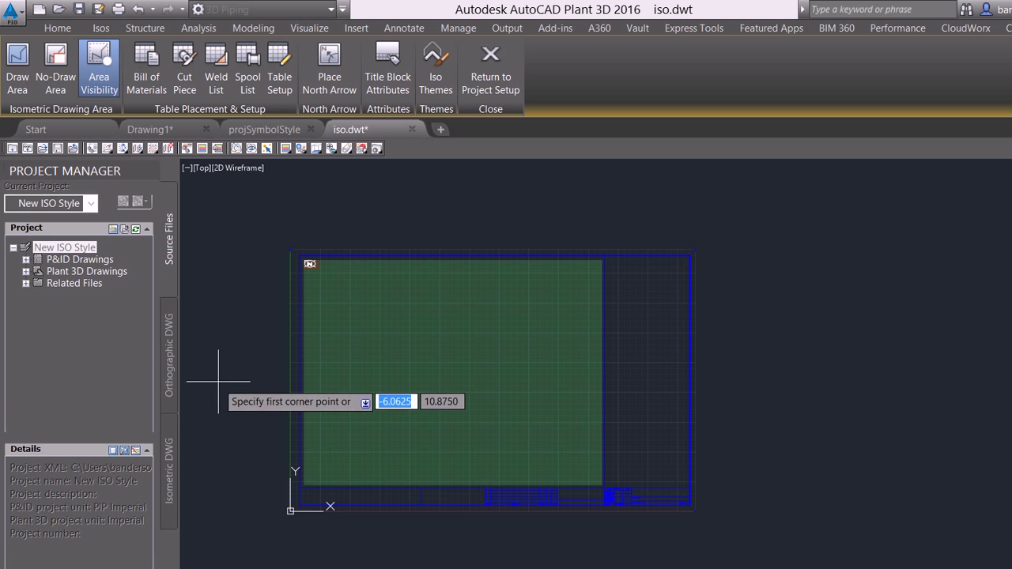
pyautogui.press('Escape')
pyautogui.moveTo(232, 377); pyautogui.dragTo(170, 134)
pyautogui.press('Escape')
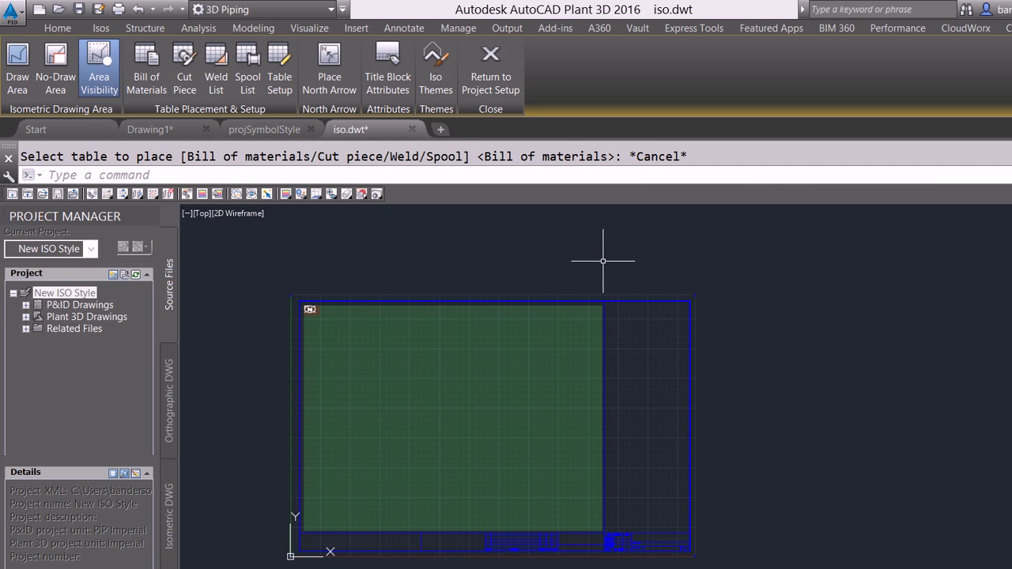
pyautogui.press('Escape')
# Define the table area in the right-hand column and set the Bill of Materials at its top
pyautogui.click(127, 59)
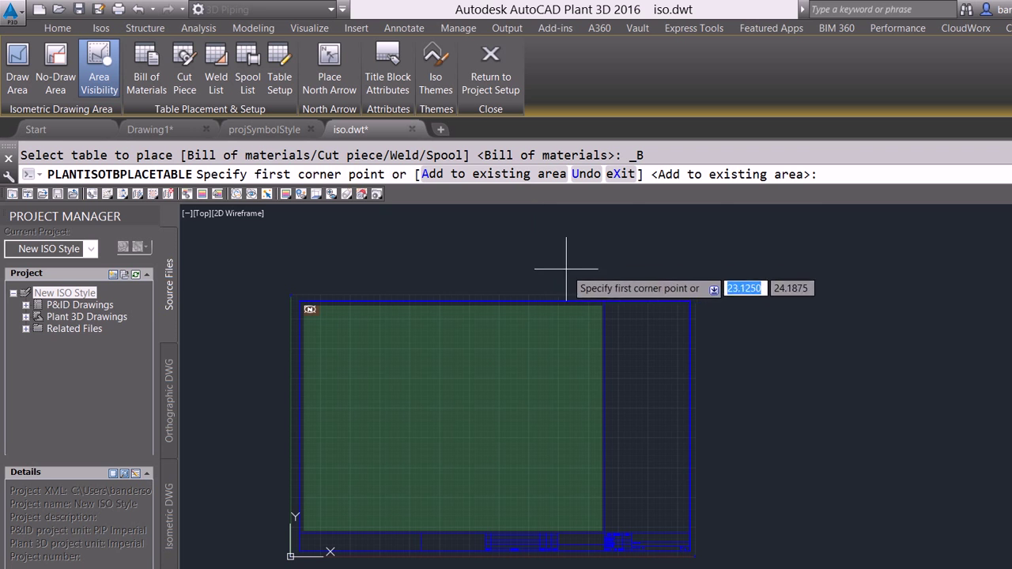
pyautogui.scroll(4, 603, 298)
pyautogui.click(599, 300)
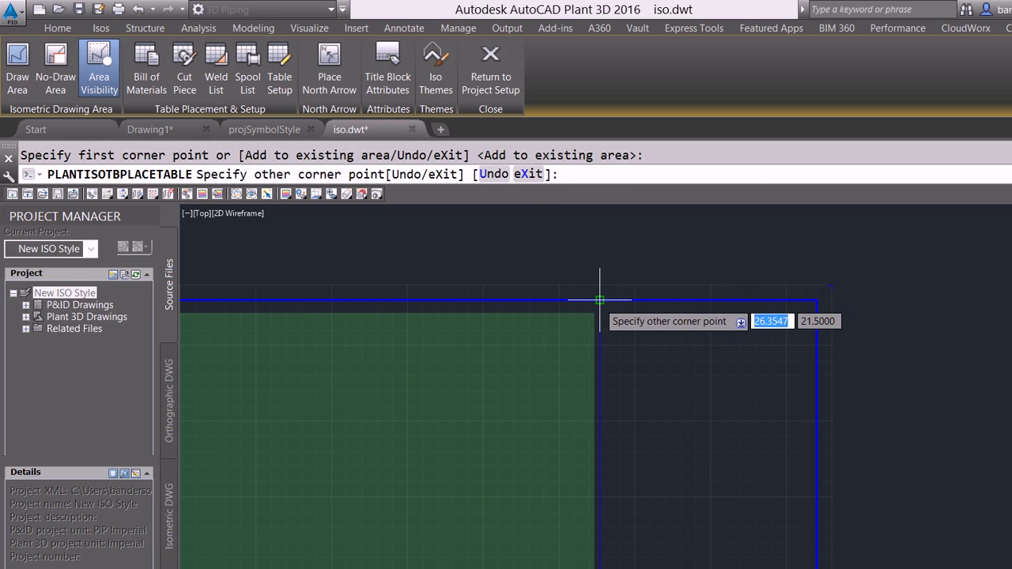
pyautogui.scroll(-5, 617, 237)
pyautogui.scroll(5, 713, 429)
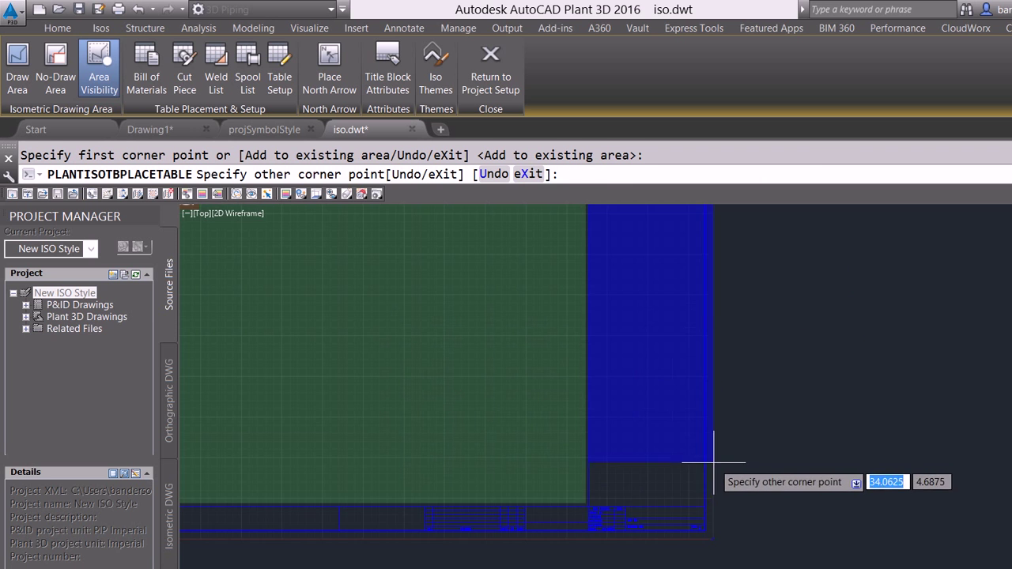
pyautogui.click(711, 501)
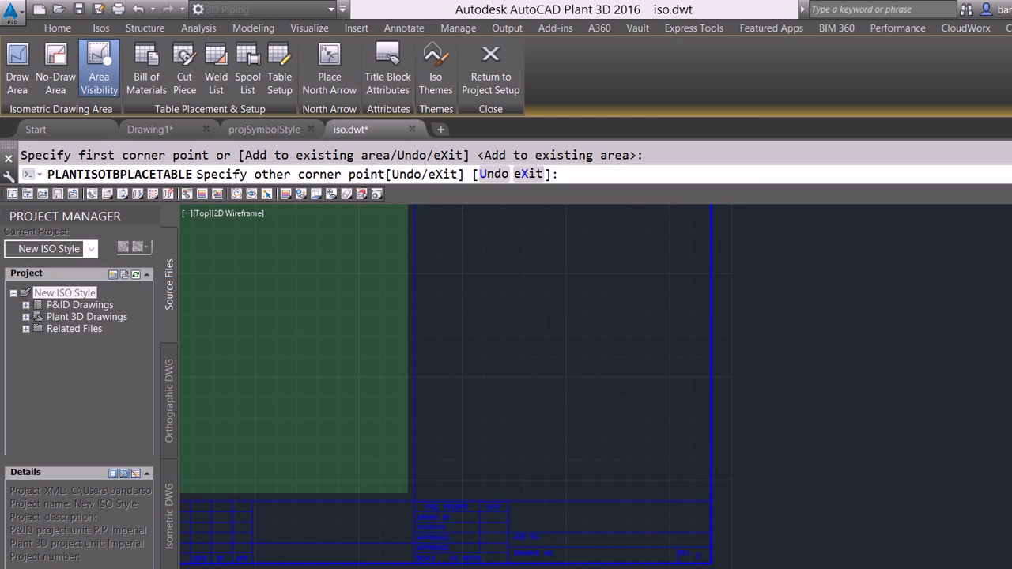
pyautogui.press('Return')
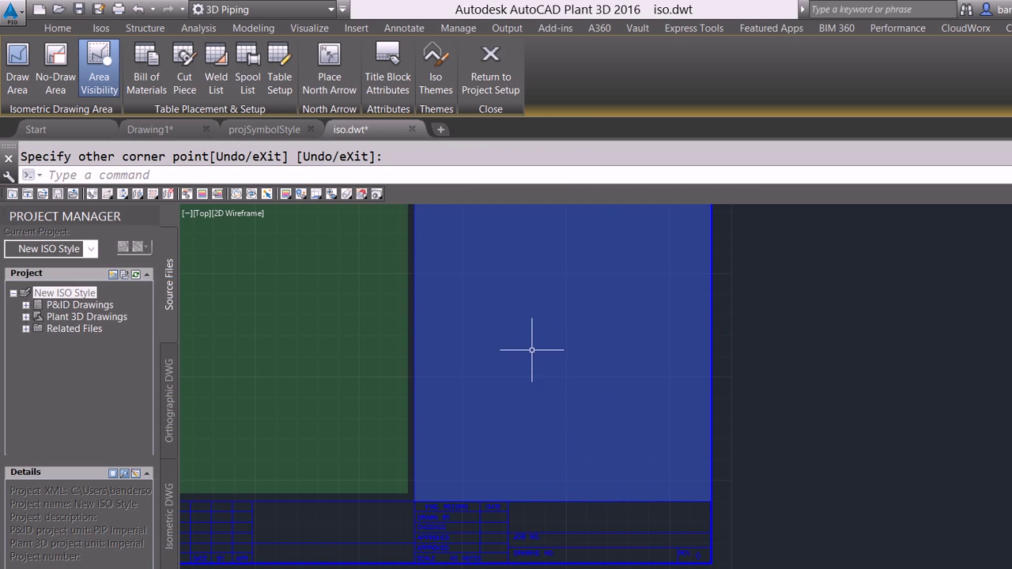
pyautogui.moveTo(583, 350); pyautogui.dragTo(605, 493, button='middle')
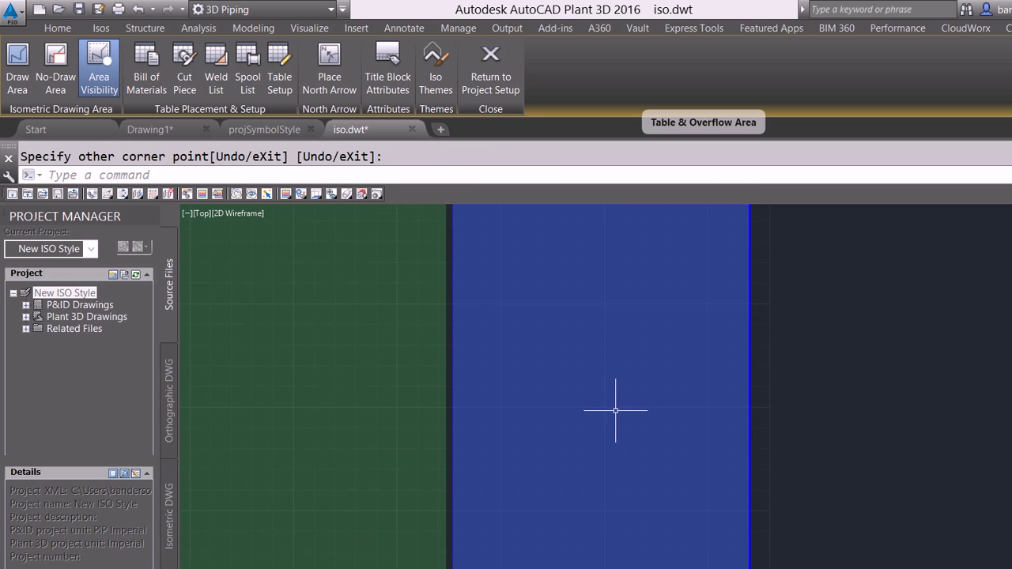
pyautogui.moveTo(601, 348); pyautogui.dragTo(644, 388, button='middle')
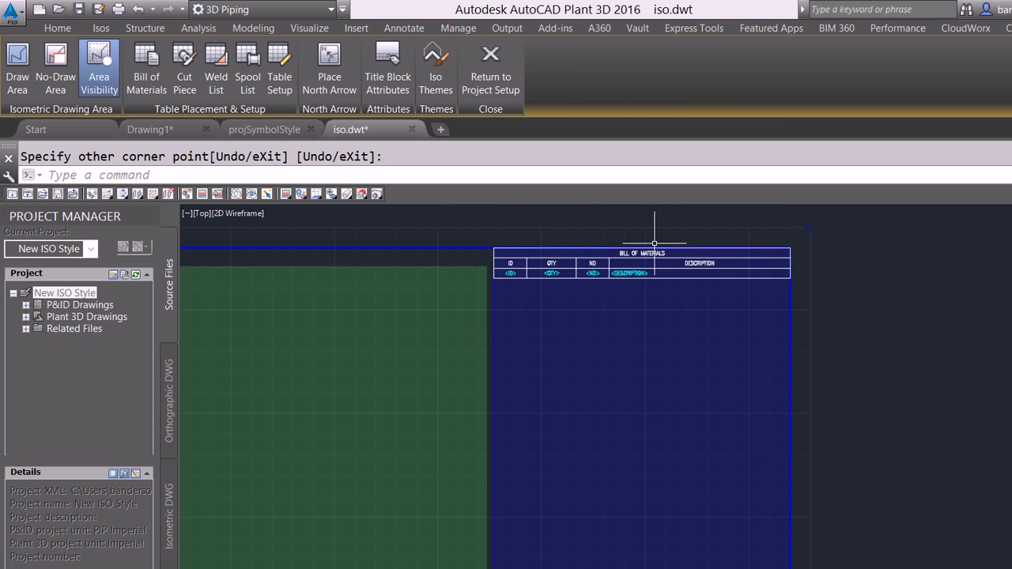
pyautogui.scroll(2, 653, 226)
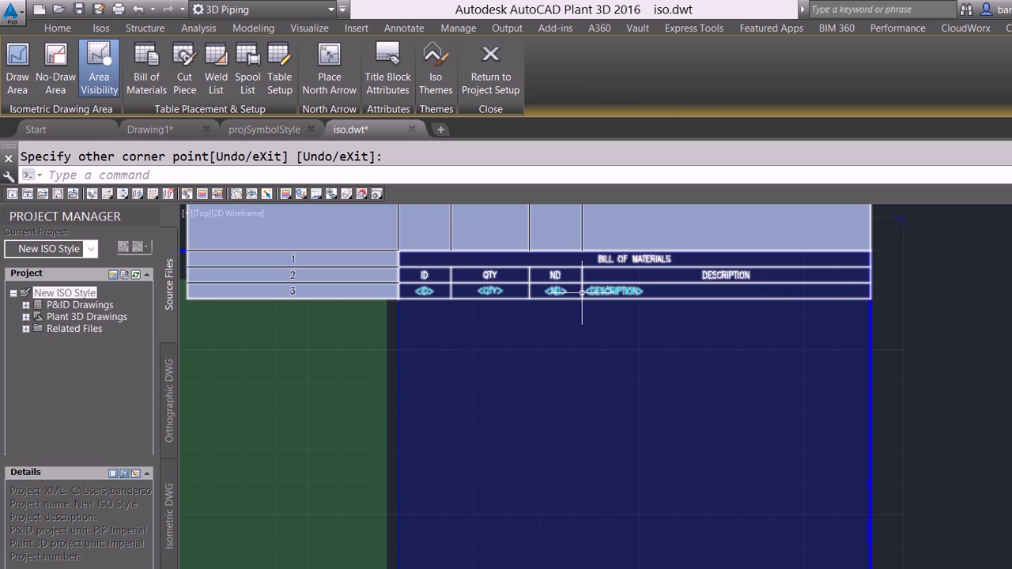
pyautogui.press('Escape')
# Resize the BOM columns, widening ND by moving the QTY/ND and ND/DESCRIPTION borders
pyautogui.click(582, 286)
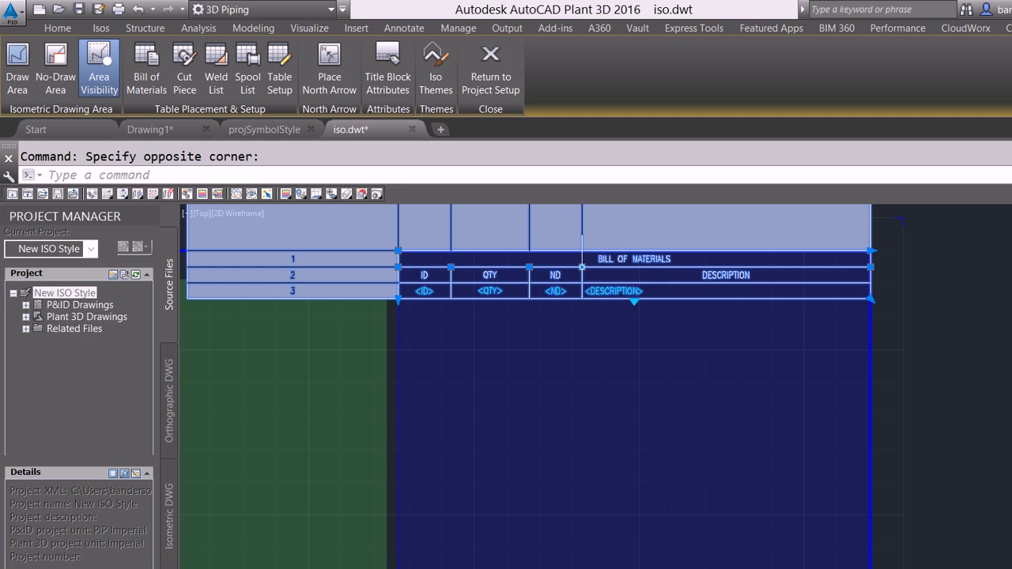
pyautogui.click(615, 268)
pyautogui.click(582, 268)
pyautogui.click(618, 267)
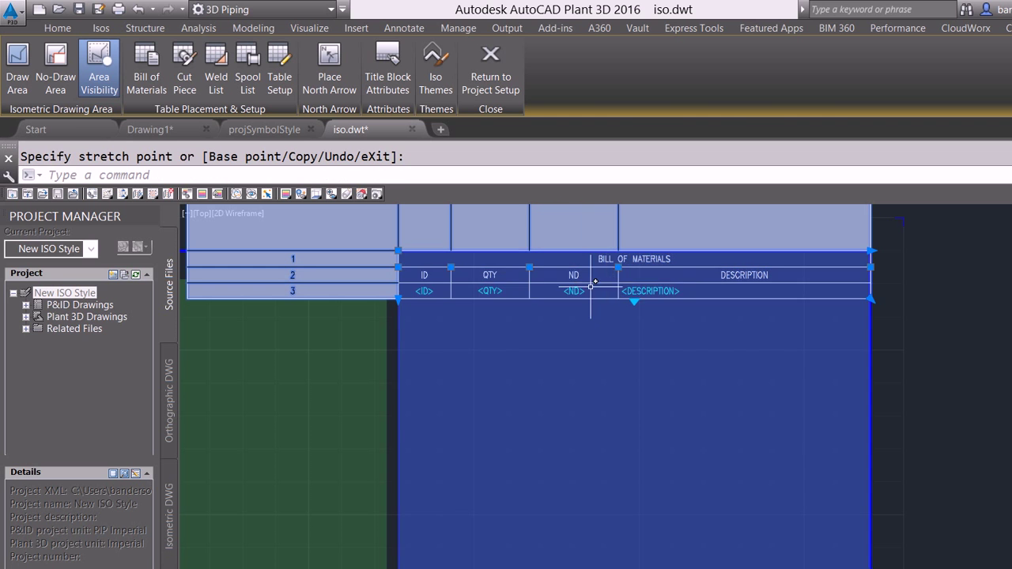
pyautogui.click(511, 267)
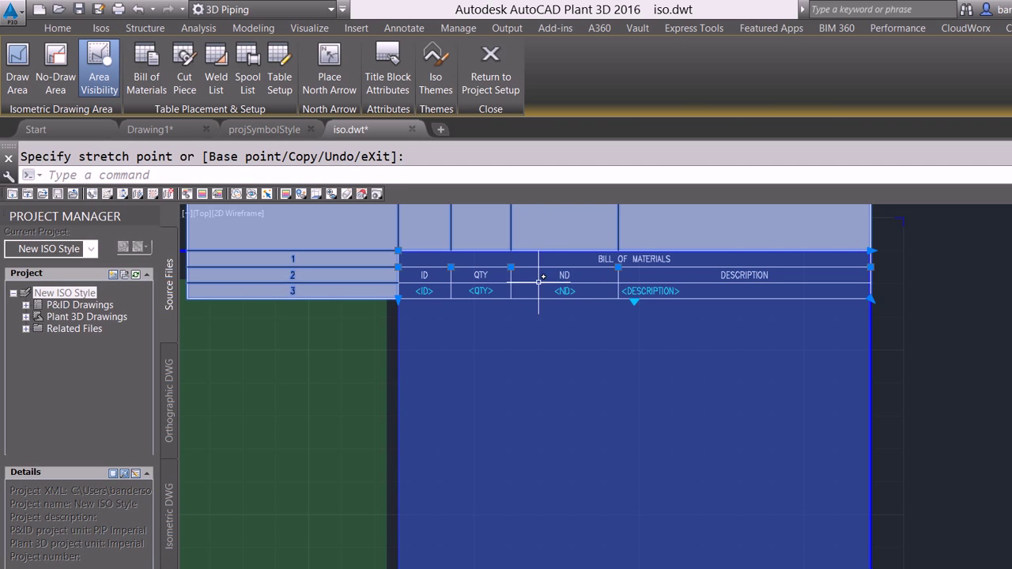
pyautogui.click(976, 330)
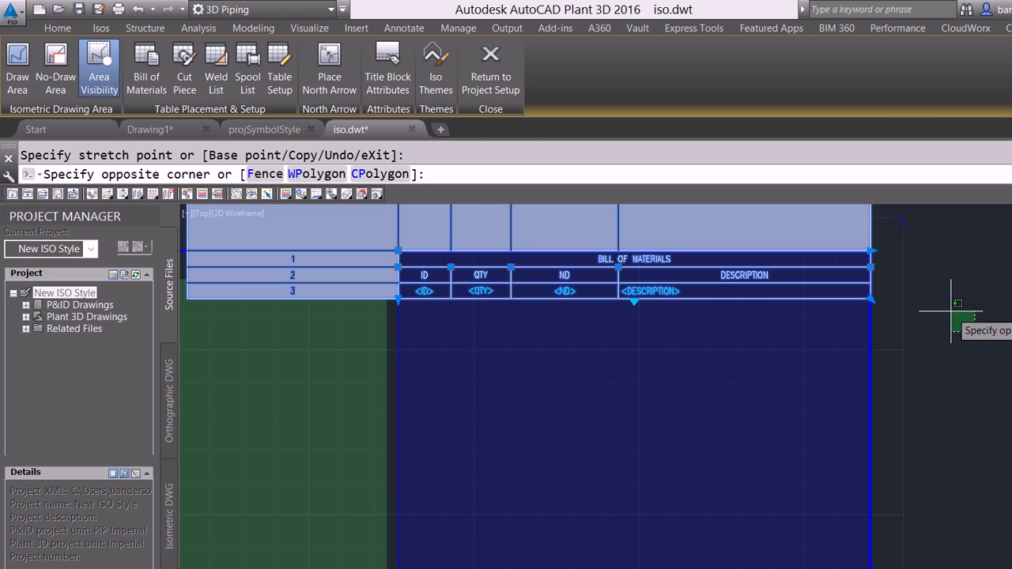
pyautogui.press('Escape')
pyautogui.press('Escape')
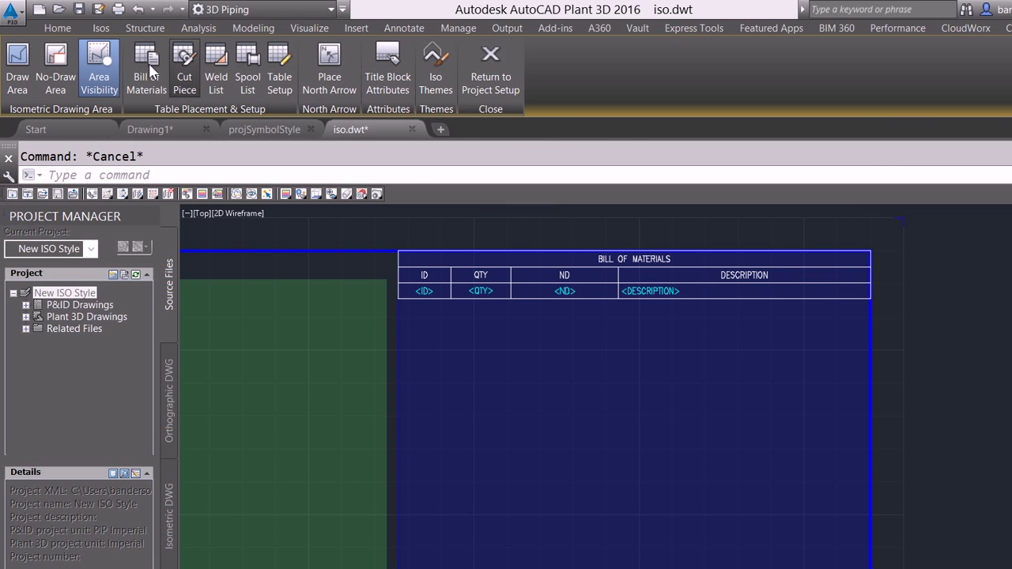
# Add the Cut Piece List table to the existing table area
pyautogui.click(184, 67)
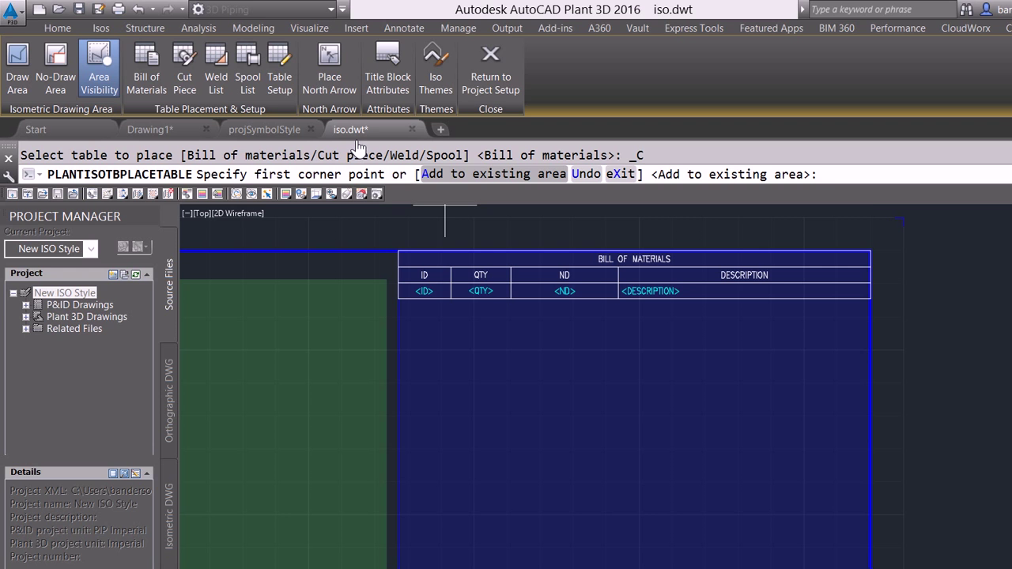
pyautogui.write('A')
pyautogui.press('Return')
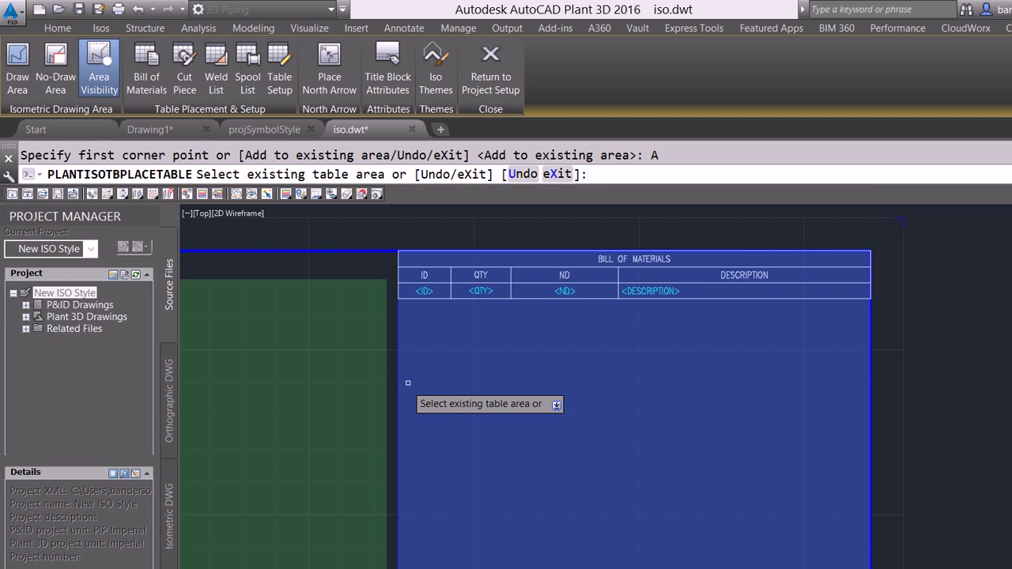
pyautogui.click(408, 383)
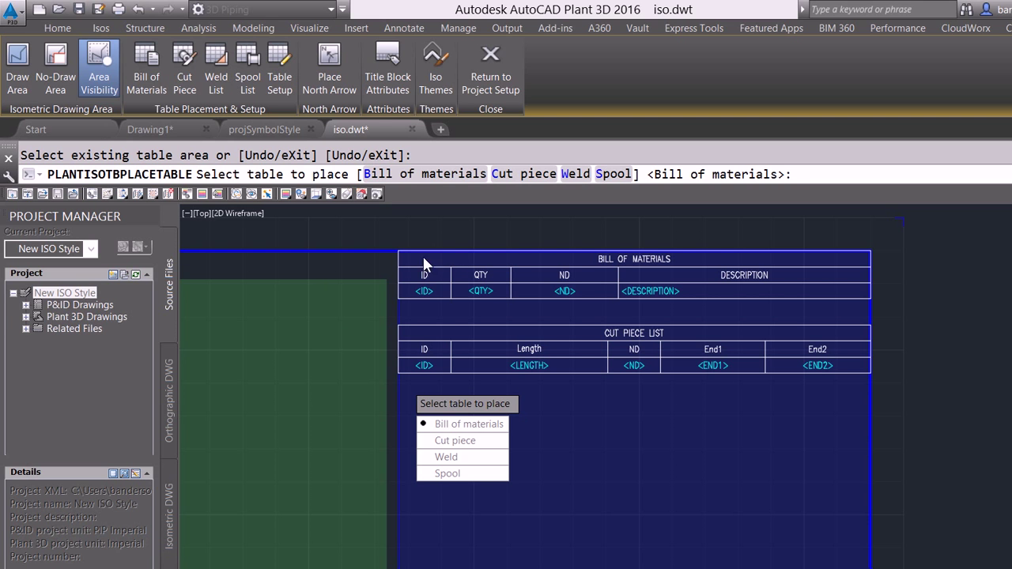
# Add the Weld List table to the existing table area
pyautogui.press('Up')
pyautogui.press('Up')
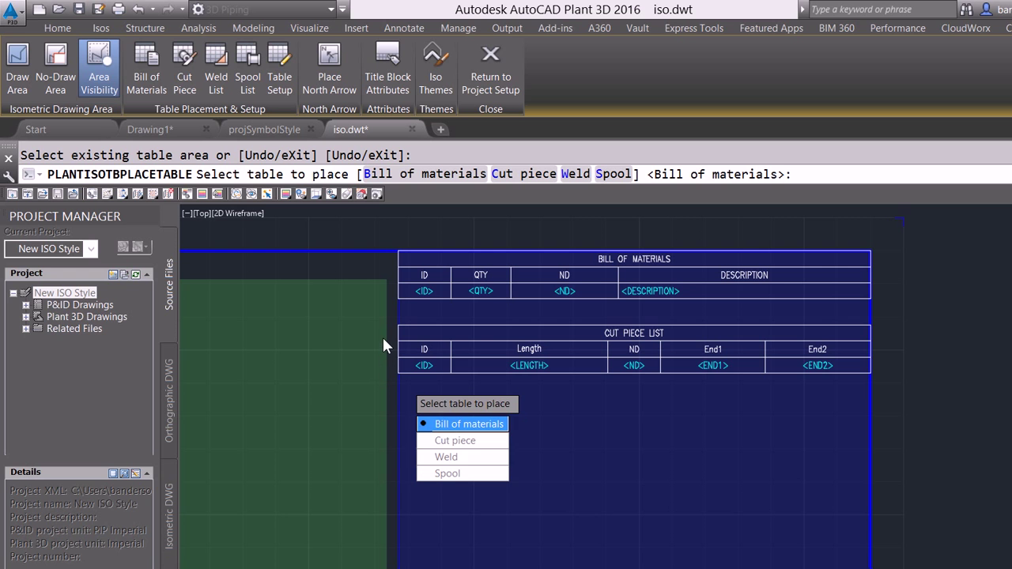
pyautogui.press('Down')
pyautogui.press('Down')
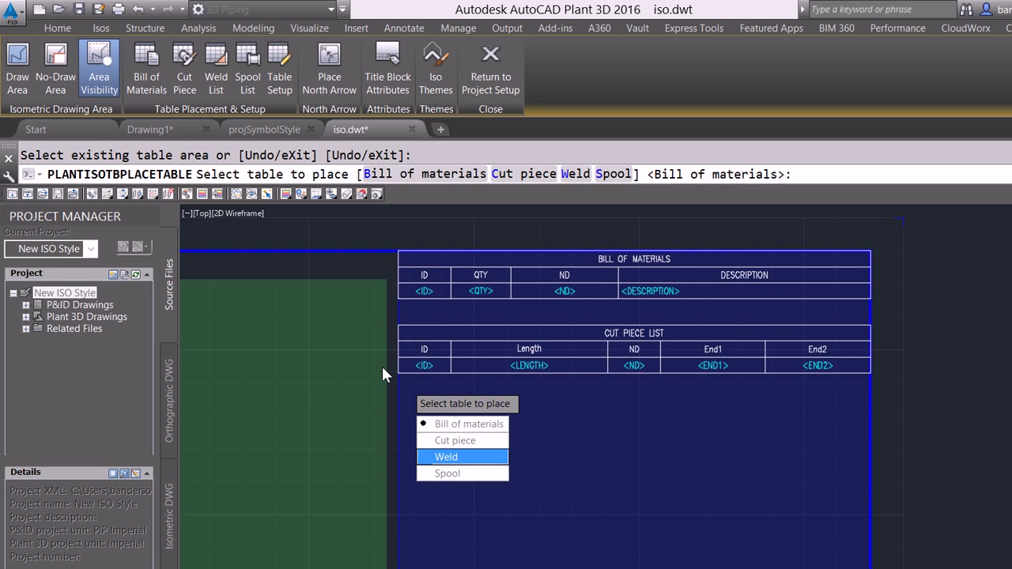
pyautogui.press('Return')
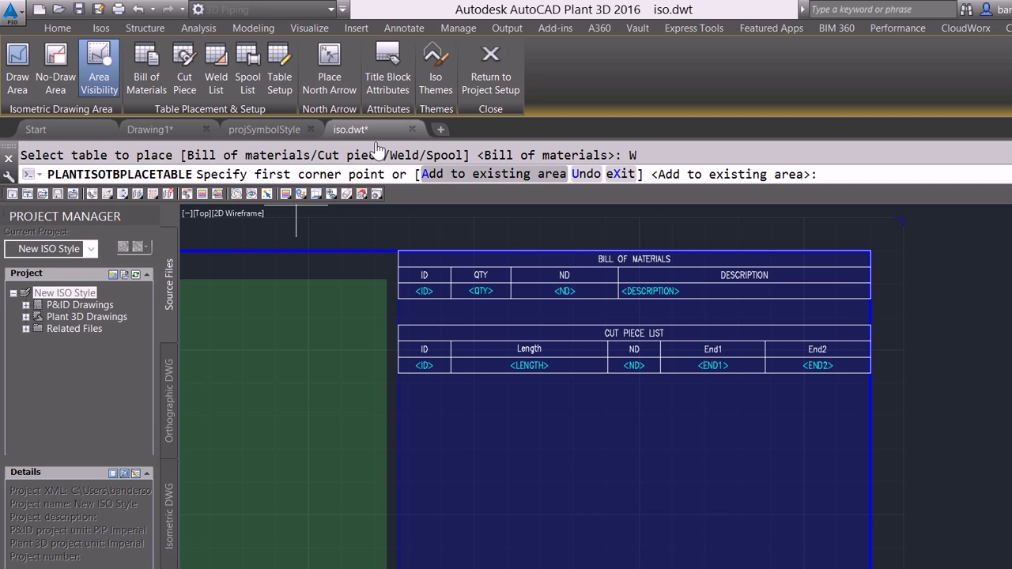
pyautogui.click(493, 174)
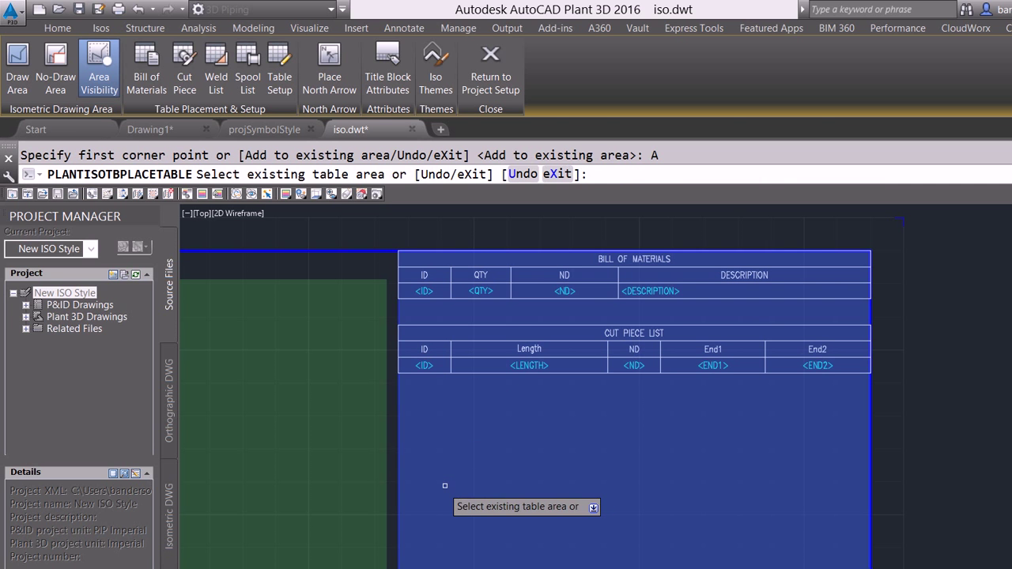
pyautogui.click(444, 486)
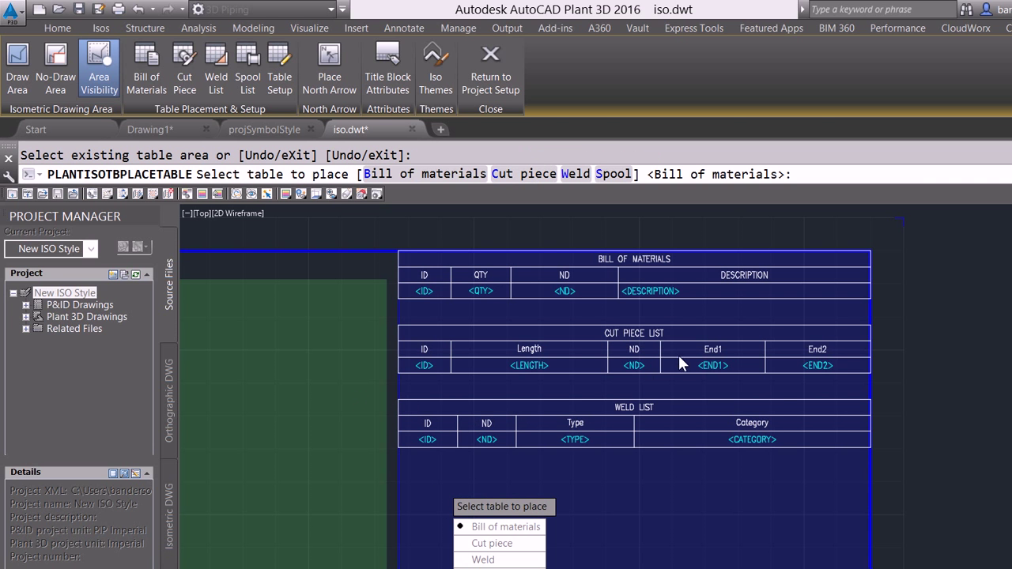
pyautogui.press('Escape')
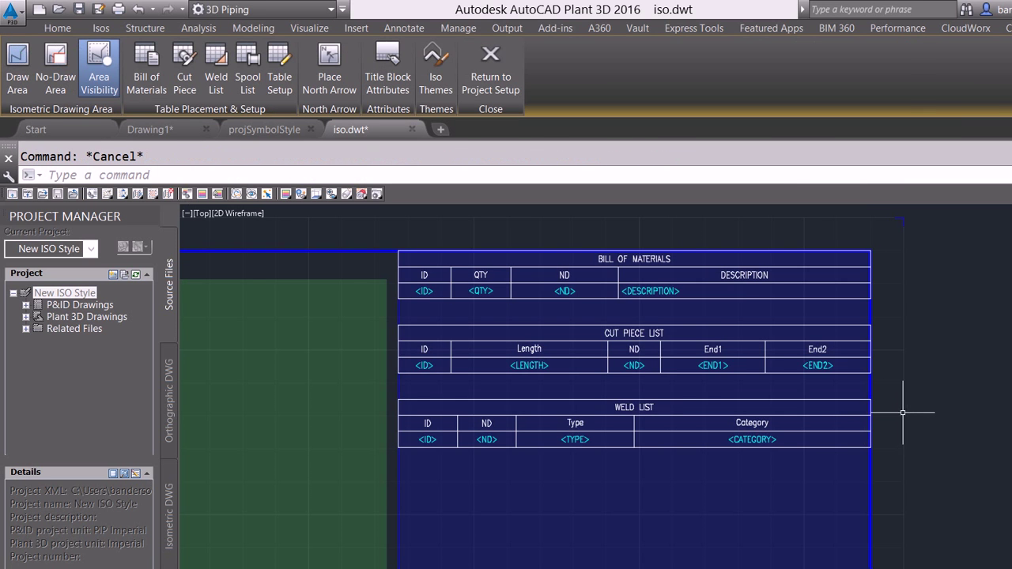
# Replace the 'BILL OF MATERIALS' title with 'BOM' and zoom back out to the whole sheet
pyautogui.scroll(-3, 901, 343)
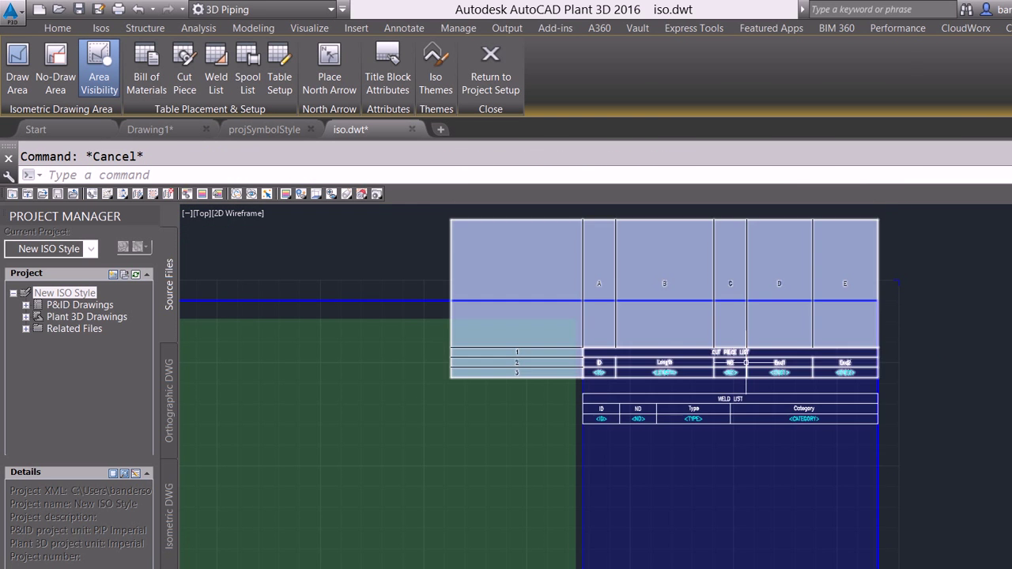
pyautogui.scroll(6, 761, 345)
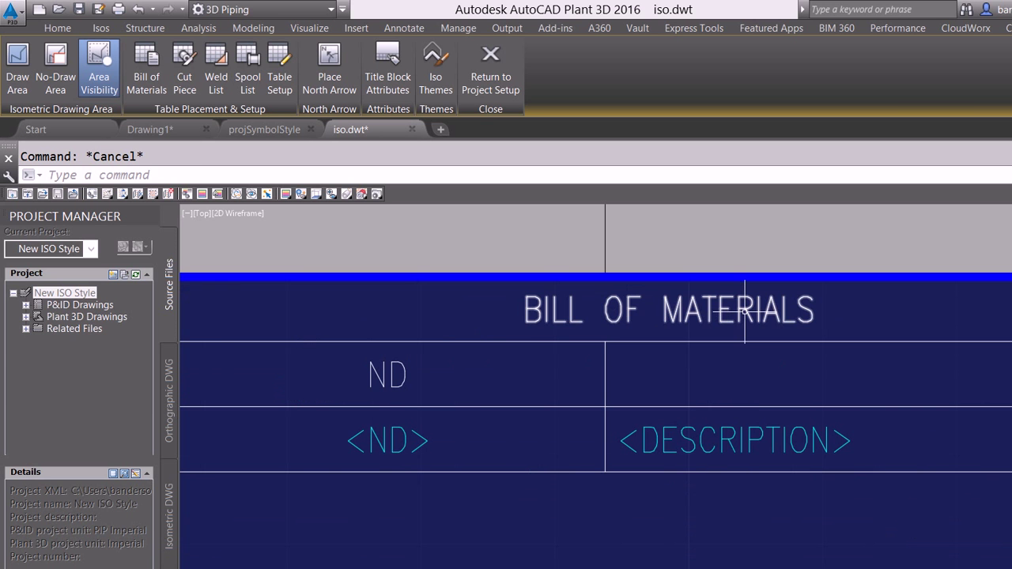
pyautogui.click(746, 298)
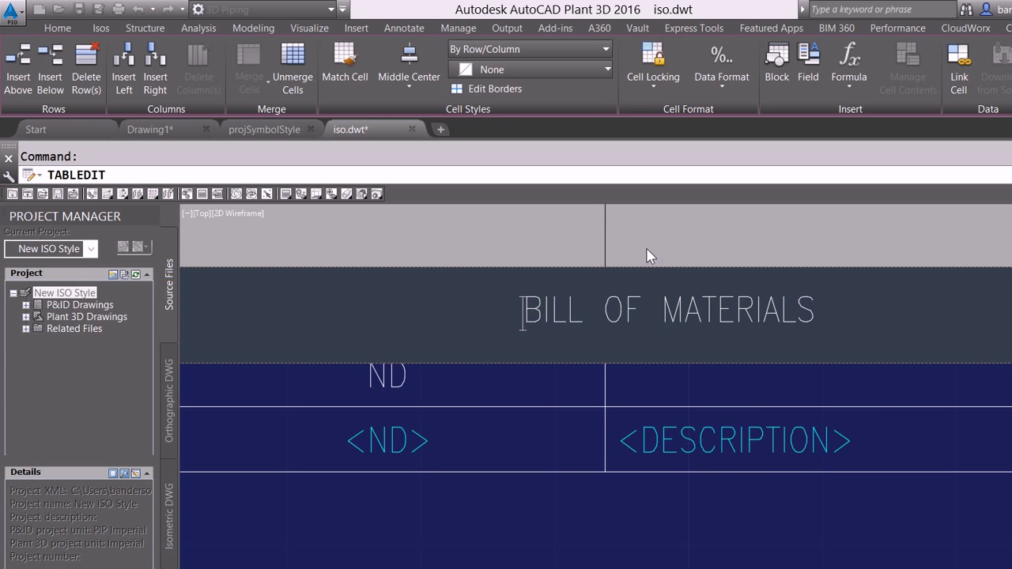
pyautogui.hotkey('ctrl', 'shift', 'Left')
pyautogui.hotkey('shift', 'Left')
pyautogui.hotkey('shift', 'Left')
pyautogui.hotkey('shift', 'Left')
pyautogui.hotkey('shift', 'Left')
pyautogui.hotkey('shift', 'Left')
pyautogui.hotkey('shift', 'Left')
pyautogui.hotkey('shift', 'Left')
pyautogui.hotkey('shift', 'Left')
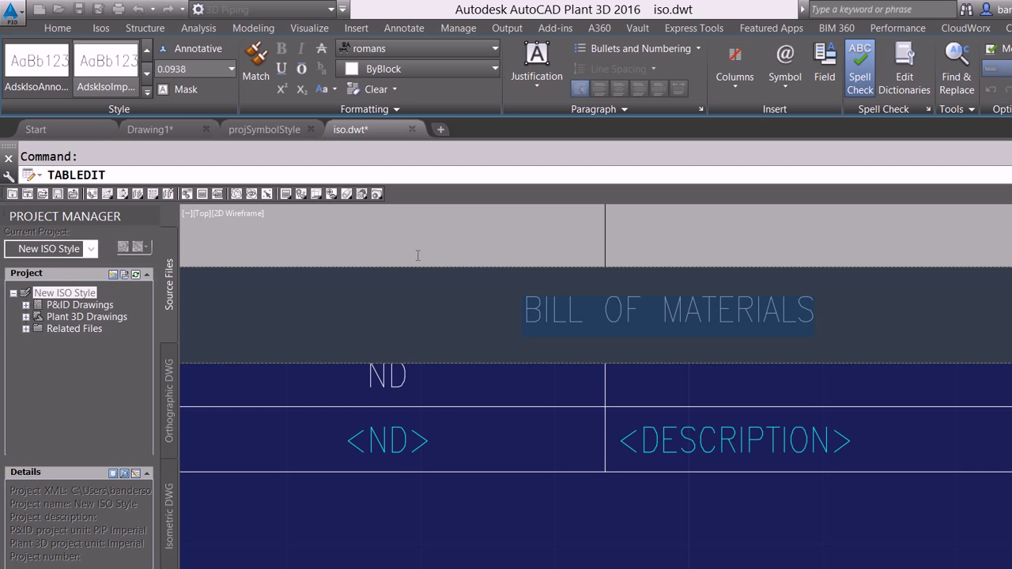
pyautogui.write('BOM')
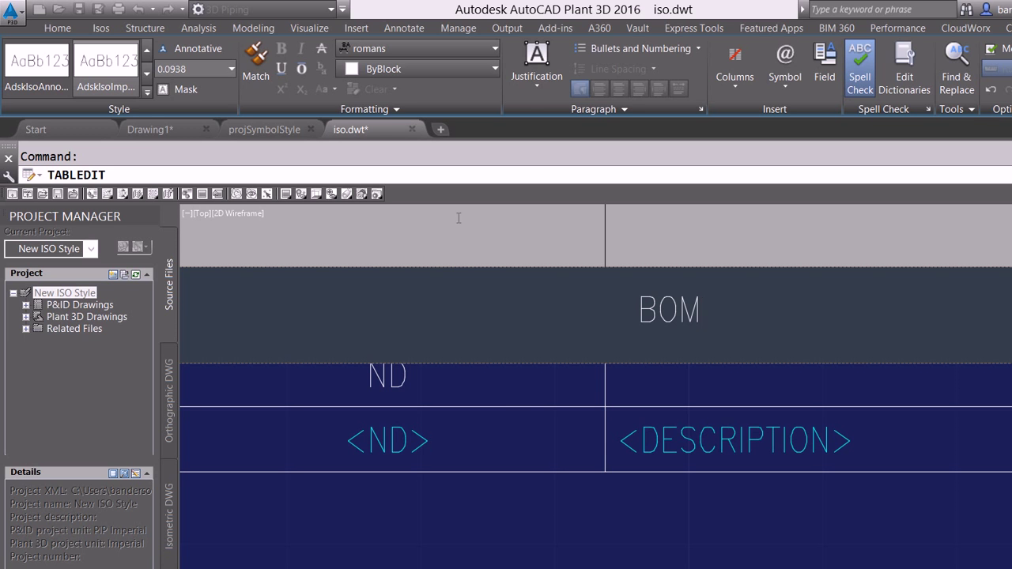
pyautogui.click(506, 408)
pyautogui.scroll(-4, 543, 371)
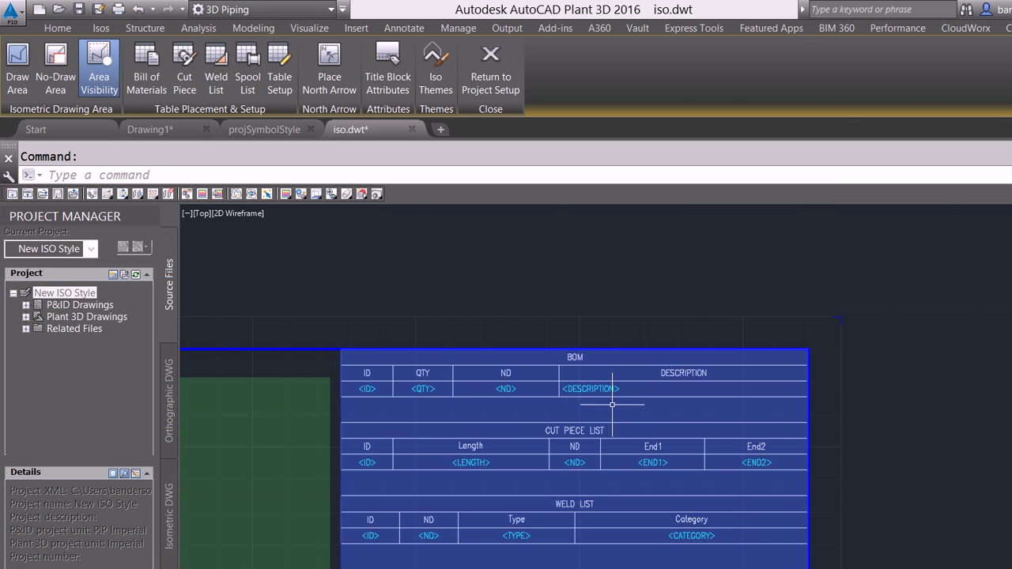
pyautogui.scroll(4, 597, 399)
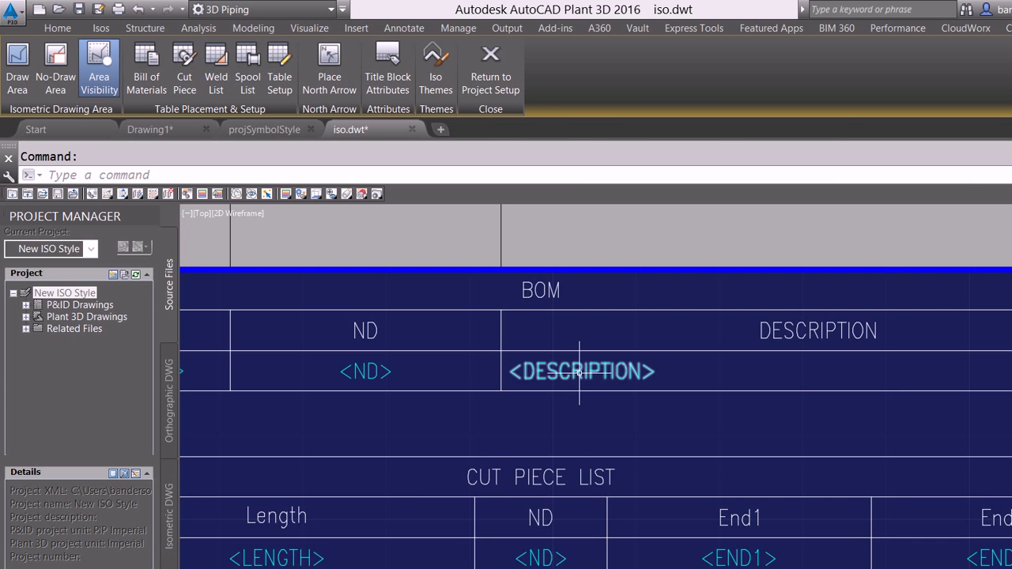
pyautogui.scroll(-2, 690, 383)
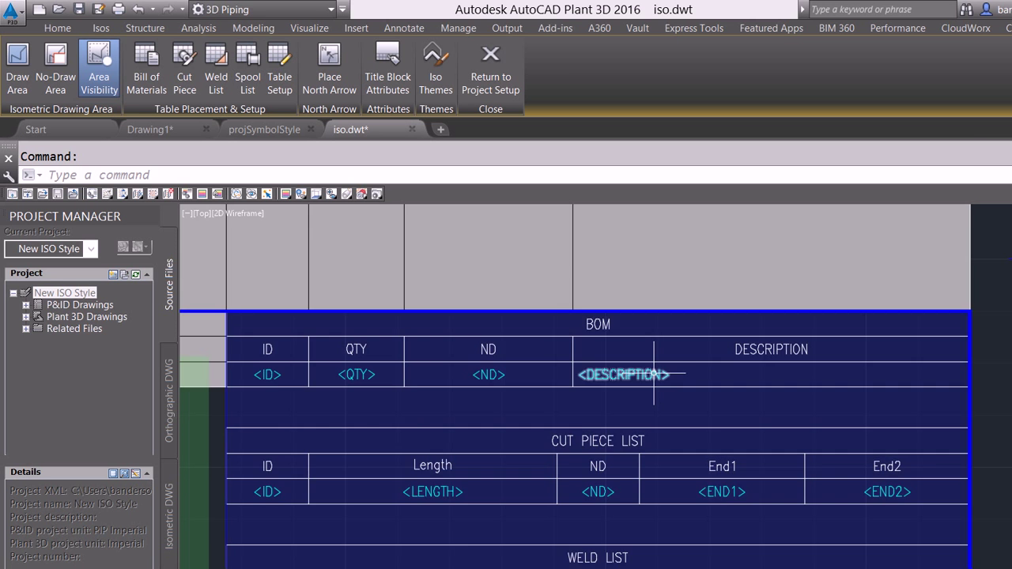
pyautogui.scroll(-2, 648, 368)
pyautogui.moveTo(964, 425); pyautogui.dragTo(948, 354, button='middle')
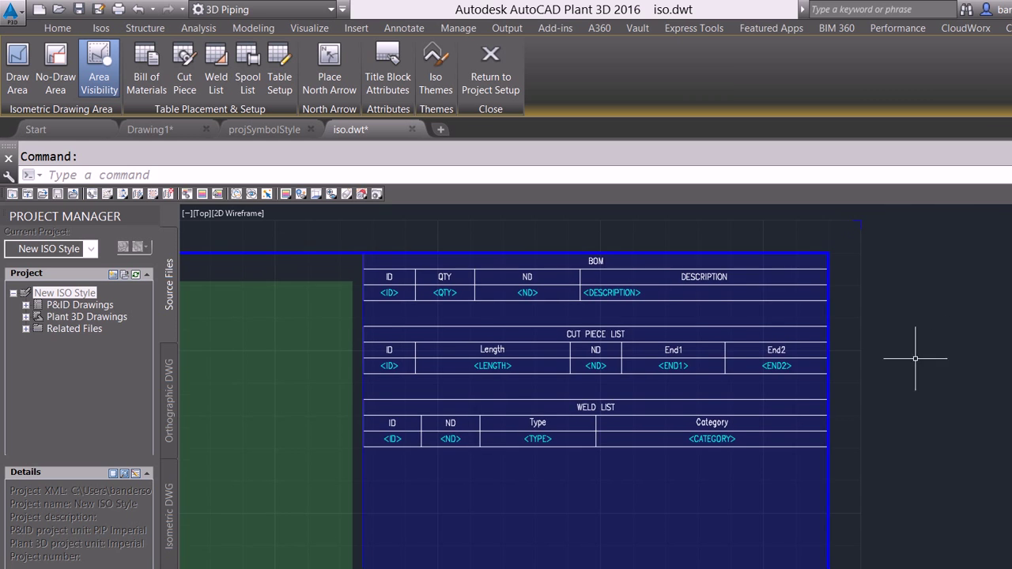
pyautogui.scroll(-3, 926, 388)
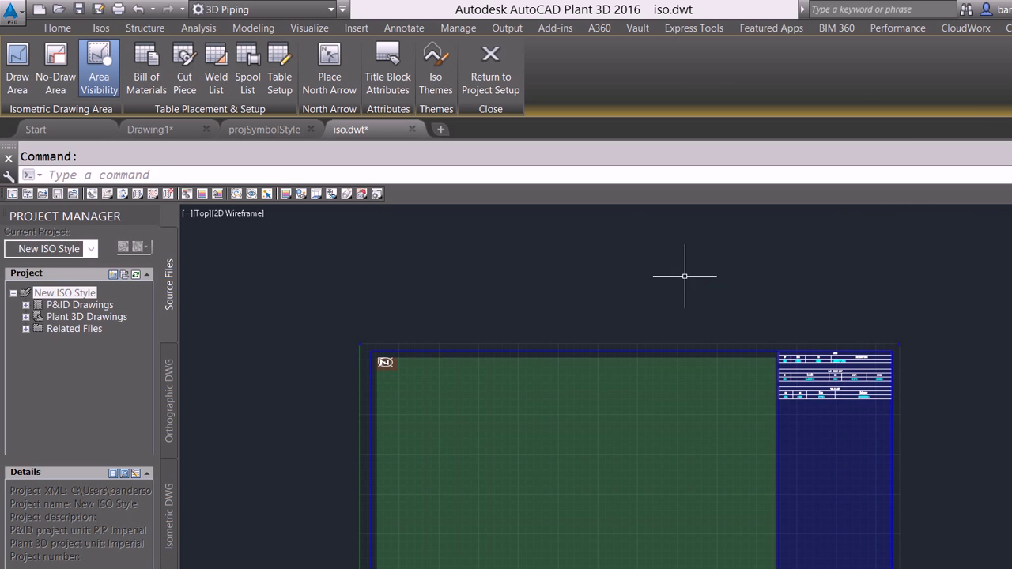
# Return to Project Setup, saving the title block changes to iso.dwt
pyautogui.moveTo(682, 276); pyautogui.dragTo(632, 214, button='middle')
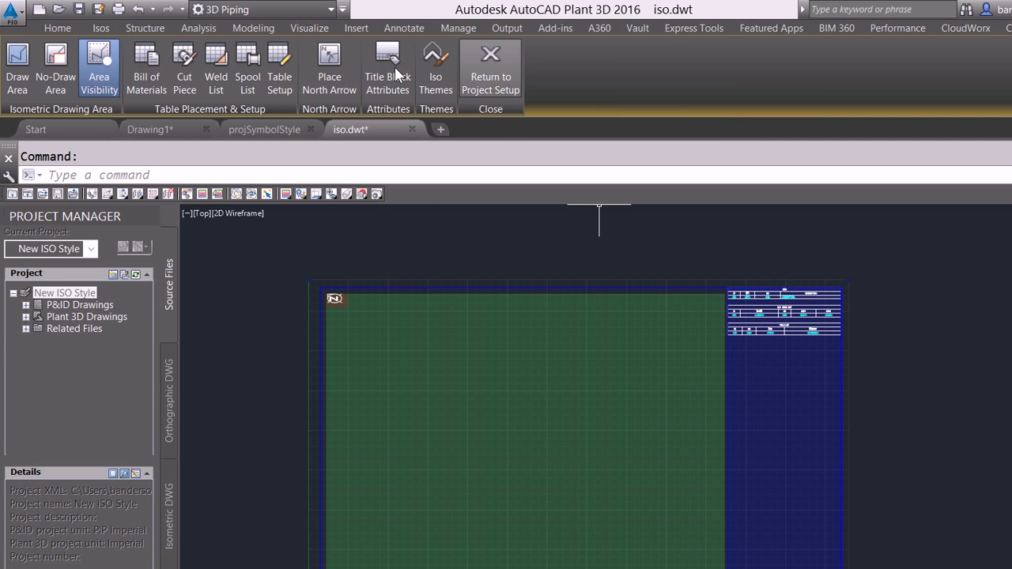
pyautogui.click(490, 67)
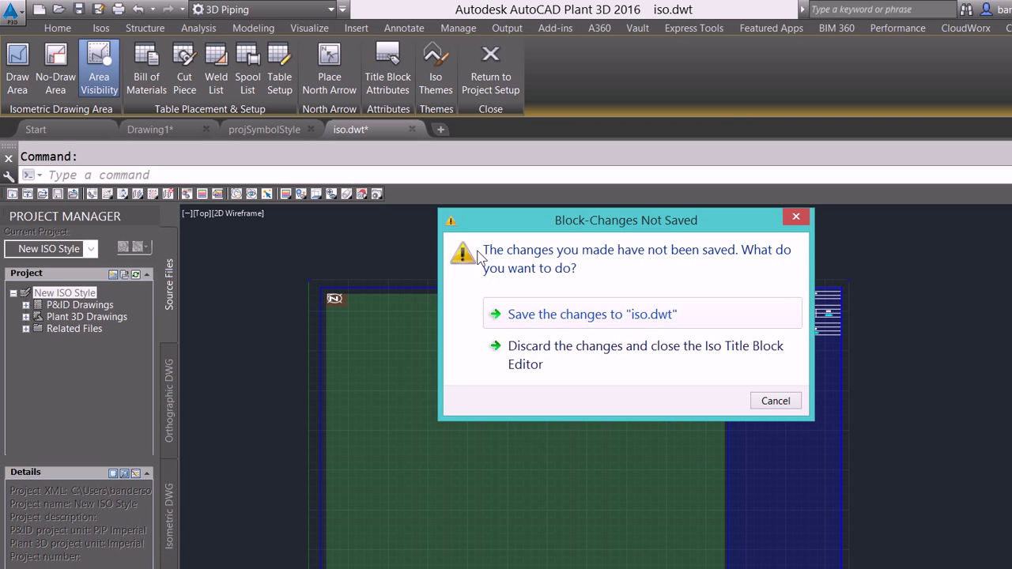
pyautogui.press('Return')
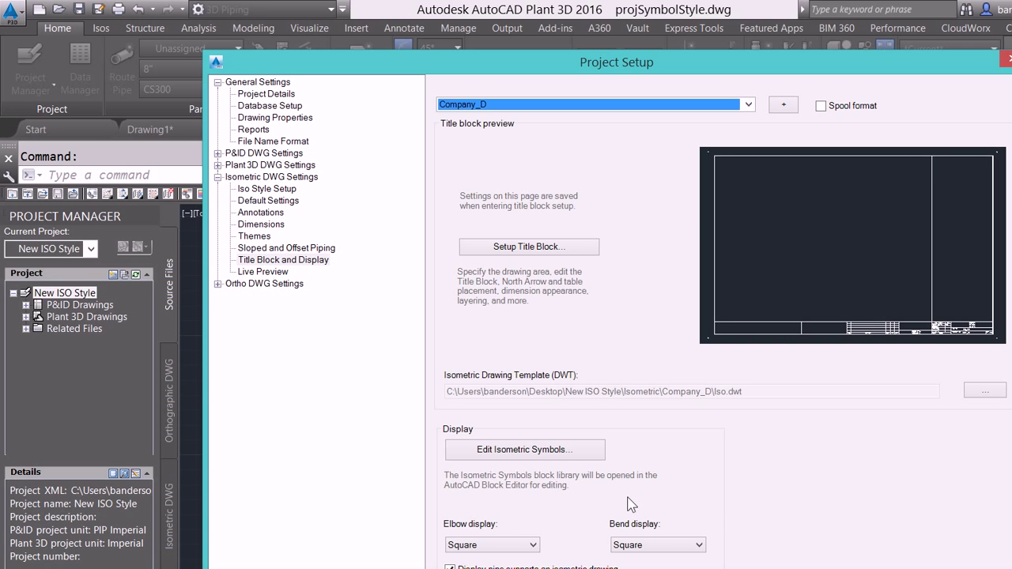
pyautogui.hotkey('shift', 'Tab')
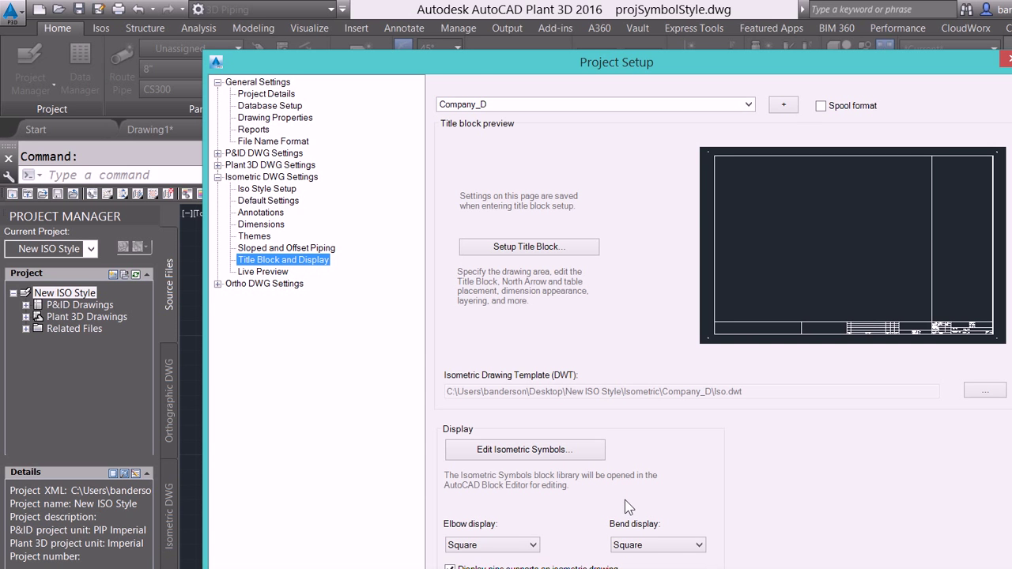